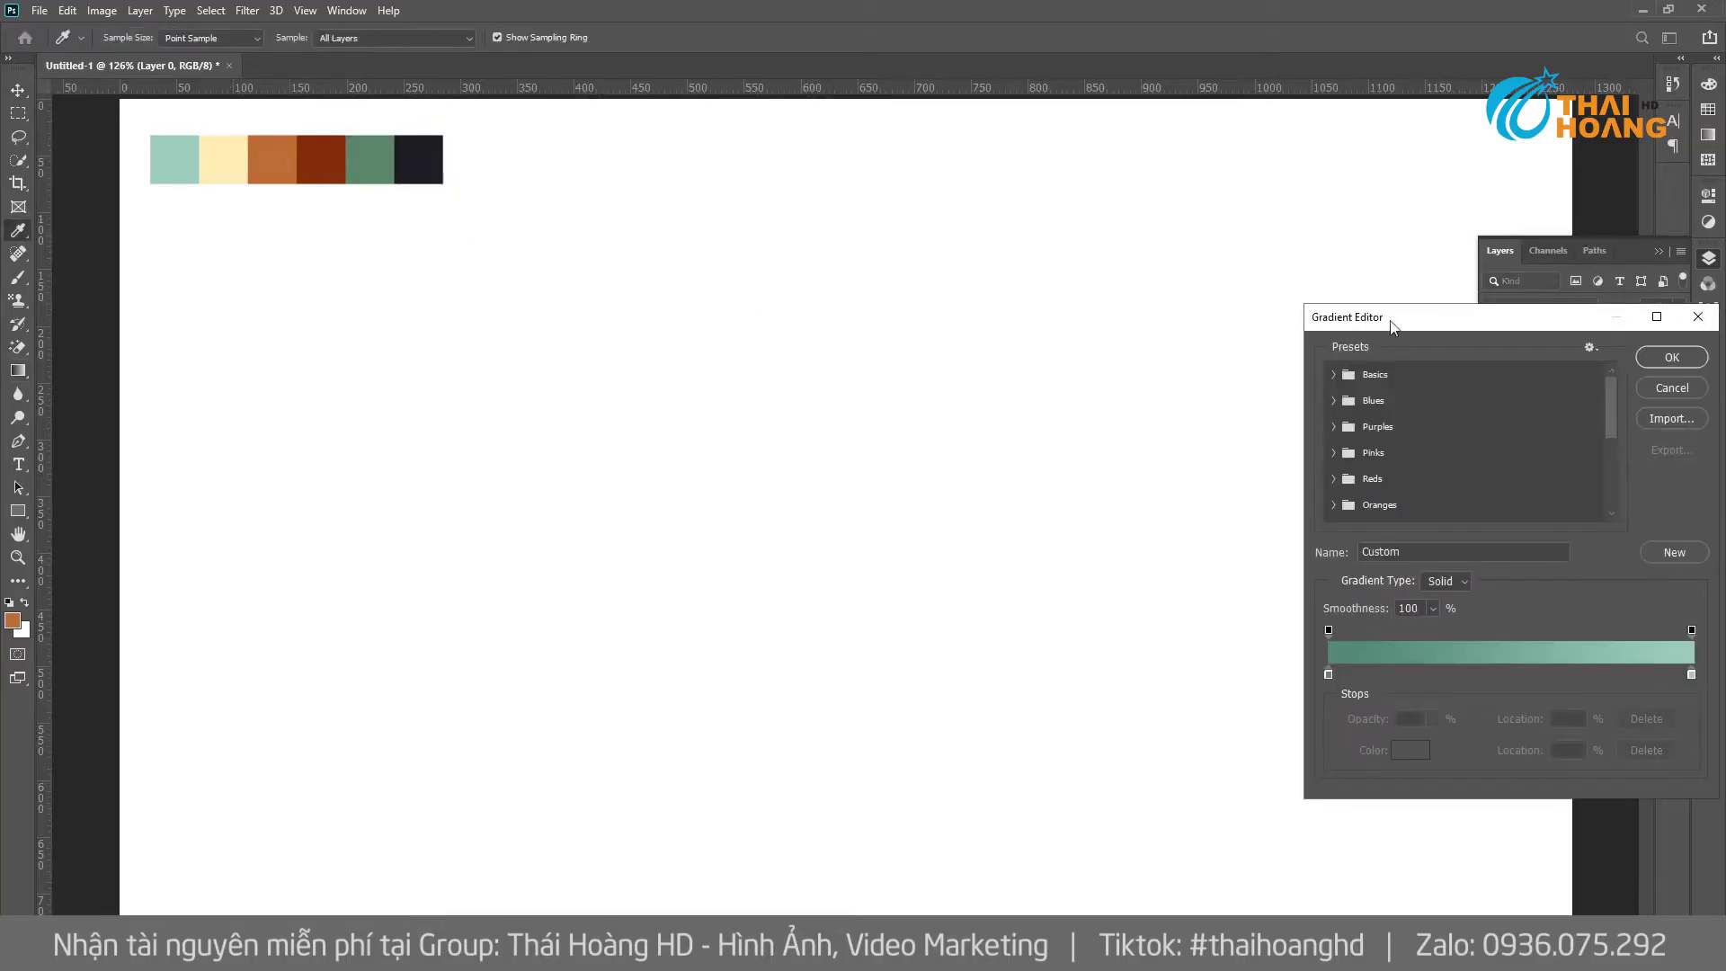
Set the gradient stops to dark teal and light teal #9fd7cb.
{"action": "left_click_drag", "start_coordinate": [1382, 329], "coordinate": [645, 285]}
{"action": "left_click_drag", "start_coordinate": [1400, 292], "coordinate": [779, 278]}
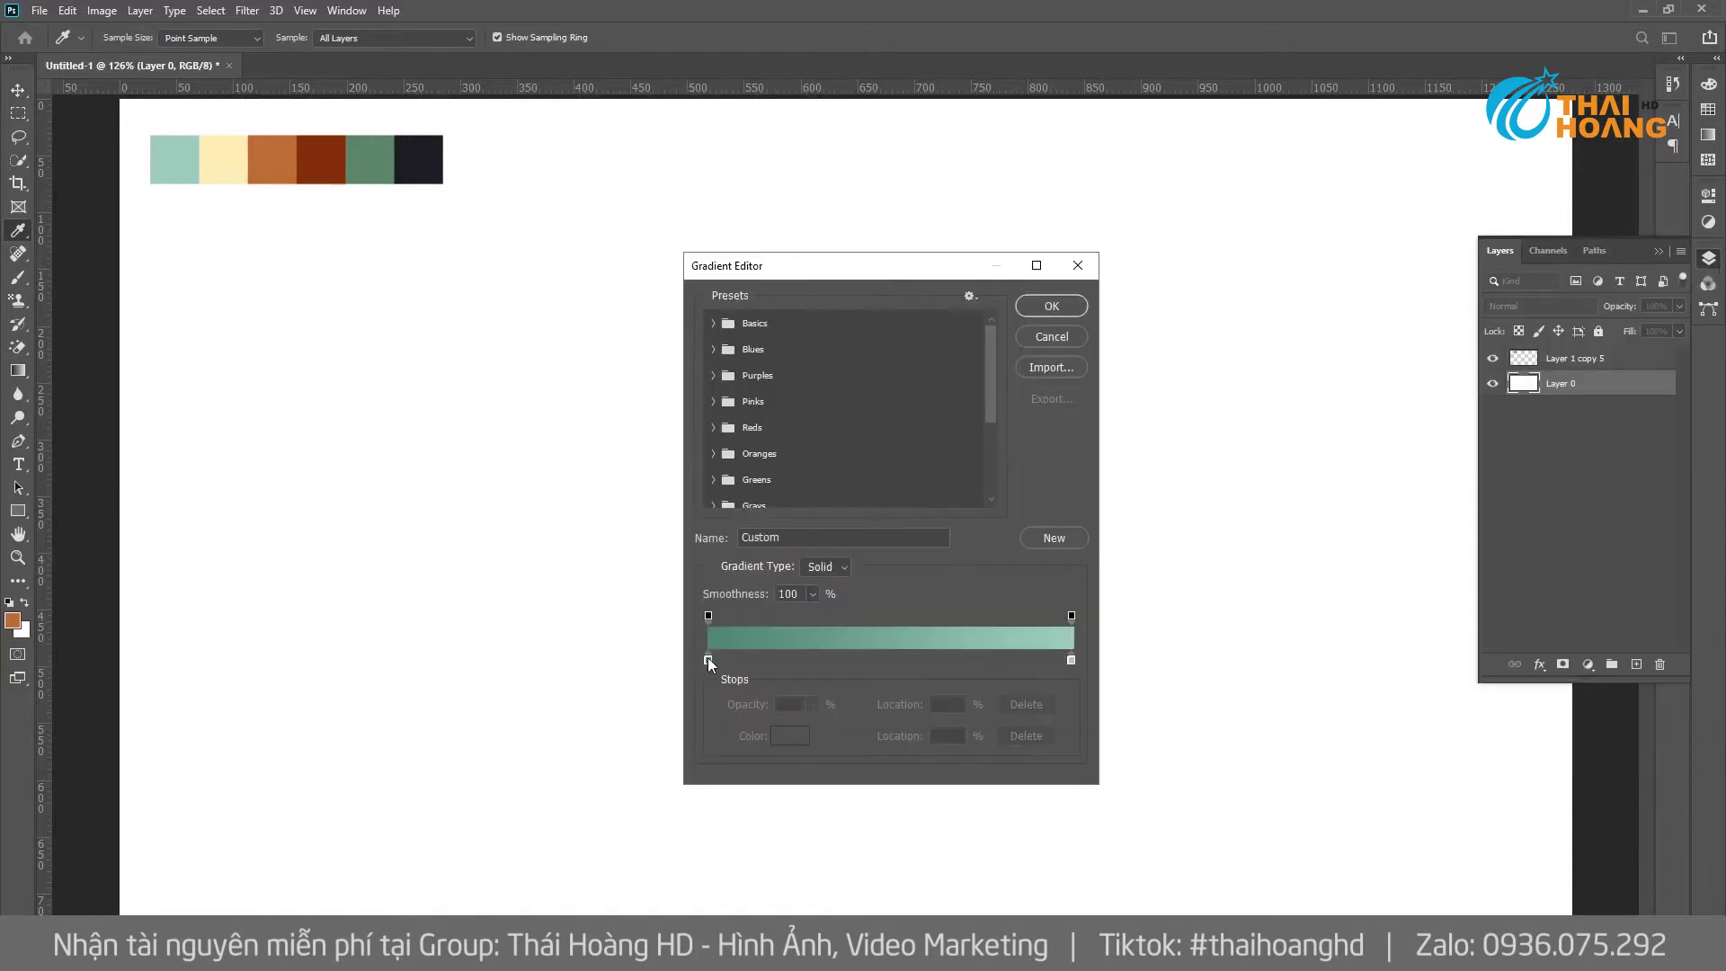
{"action": "double_click", "coordinate": [708, 659]}
{"action": "left_click", "coordinate": [1496, 172]}
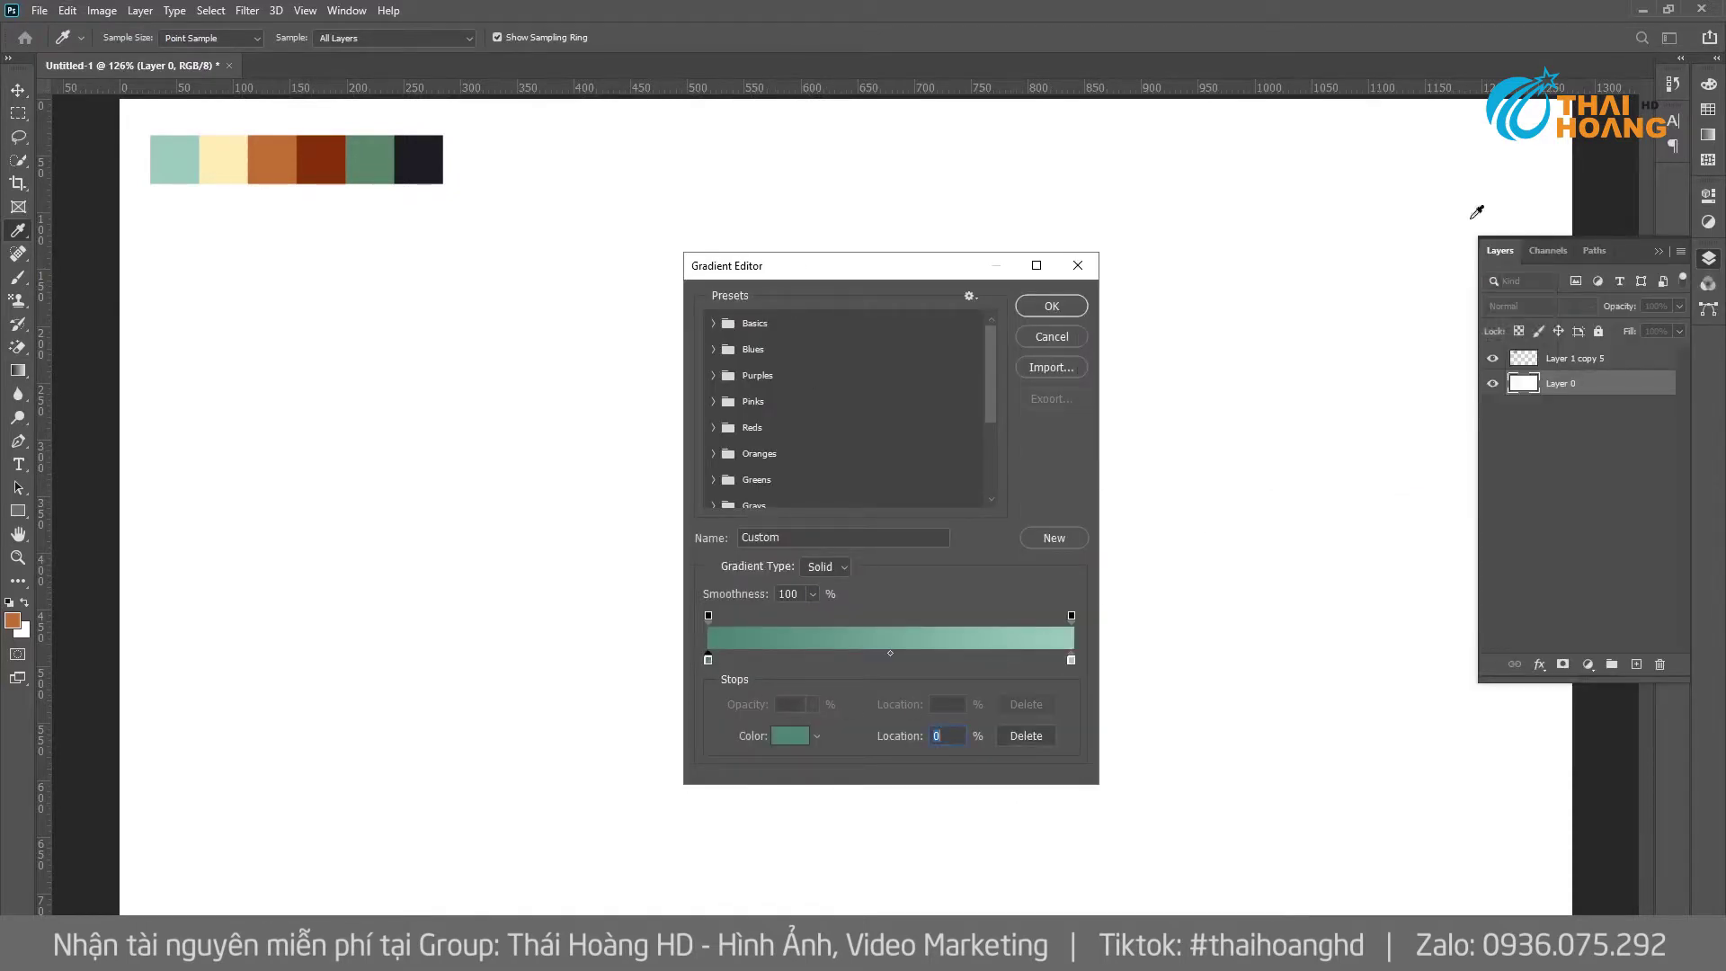
{"action": "double_click", "coordinate": [1072, 658]}
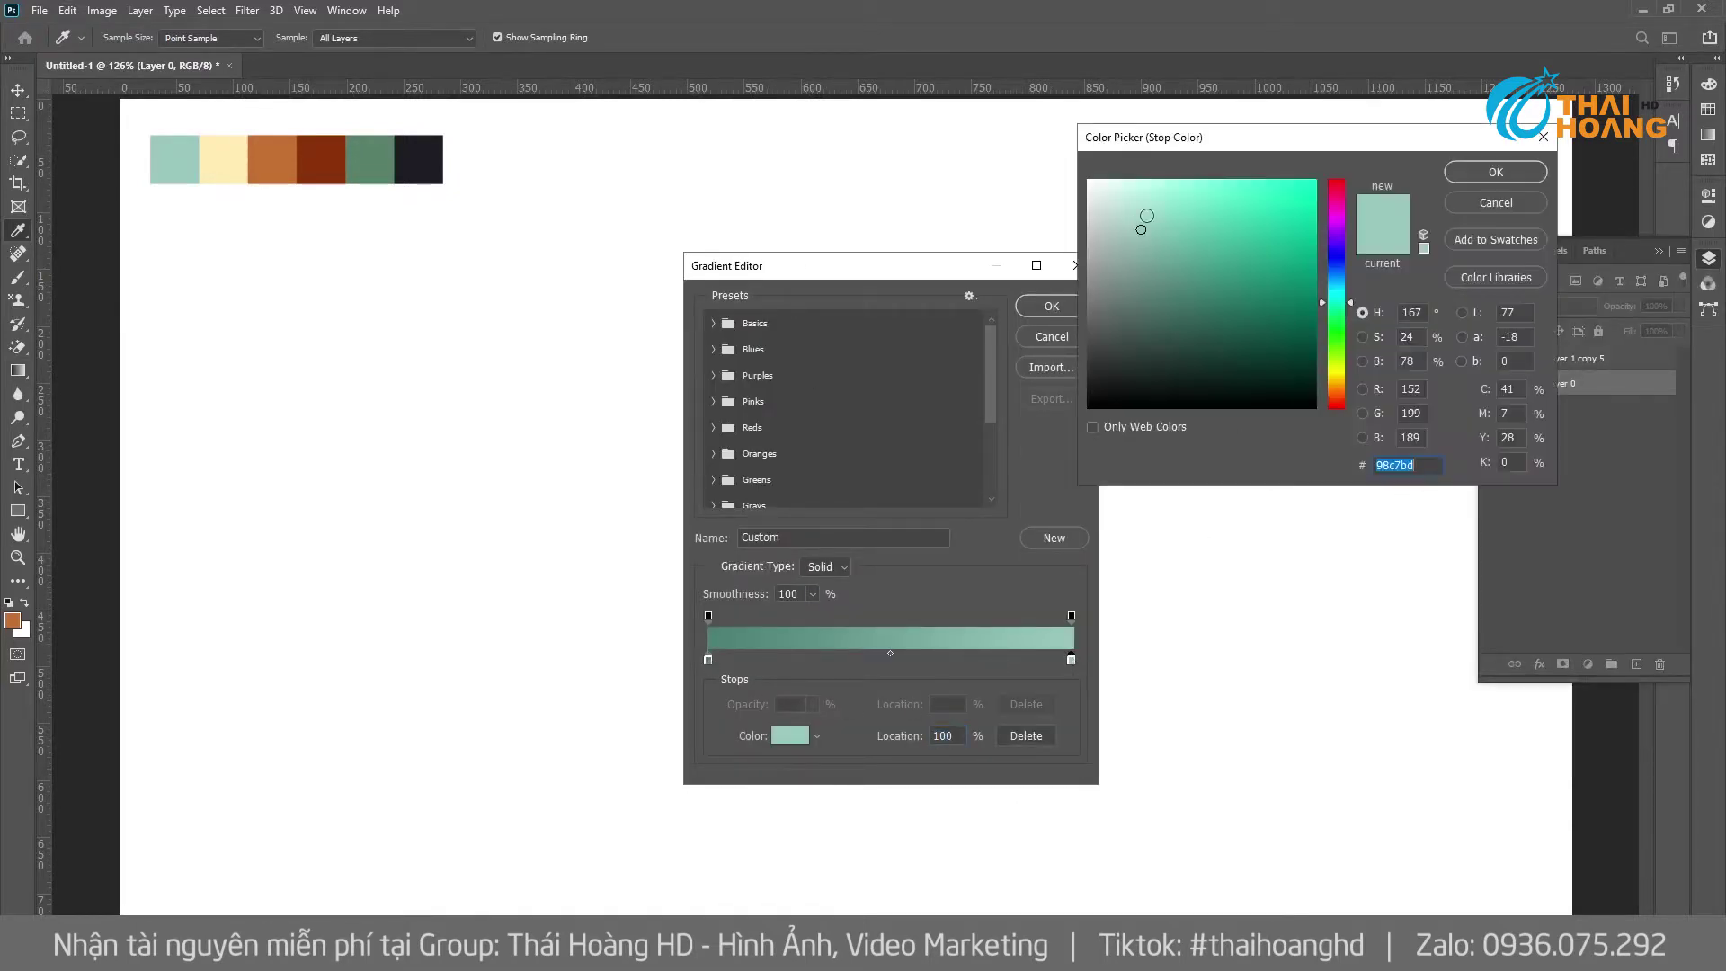
{"action": "left_click", "coordinate": [1147, 216]}
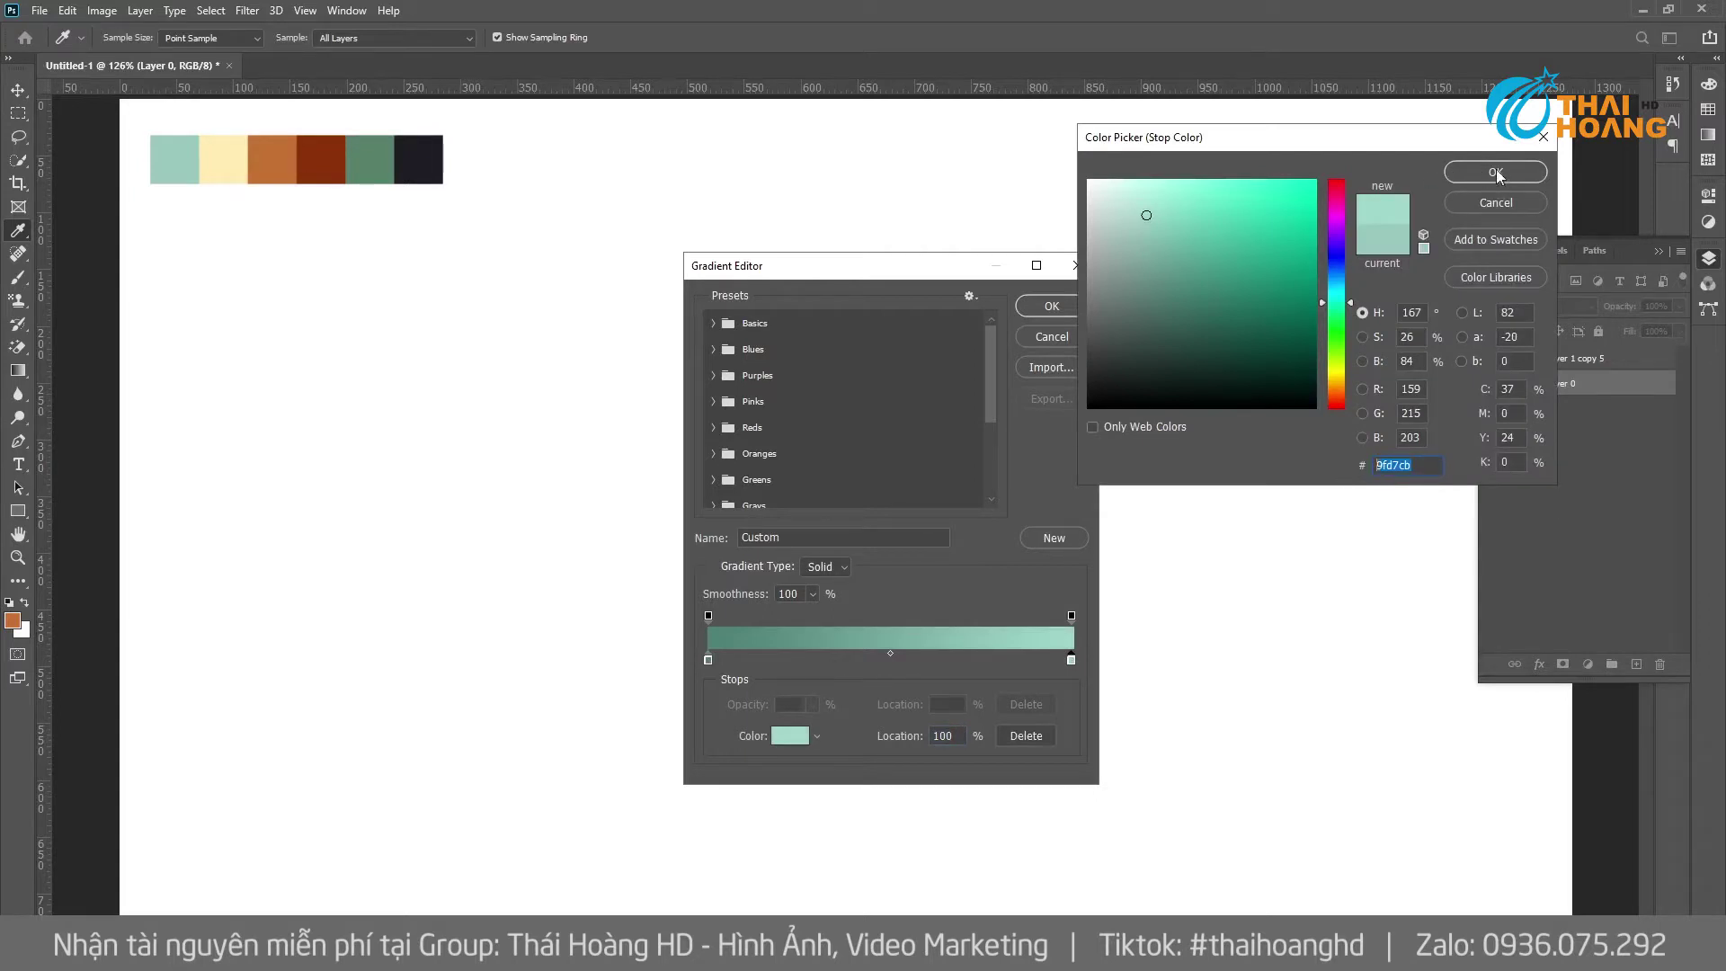
{"action": "left_click", "coordinate": [1496, 173]}
{"action": "left_click", "coordinate": [1052, 306]}
Fill the canvas with a radial teal gradient dragged out from its centre.
{"action": "key", "text": "ctrl+minus"}
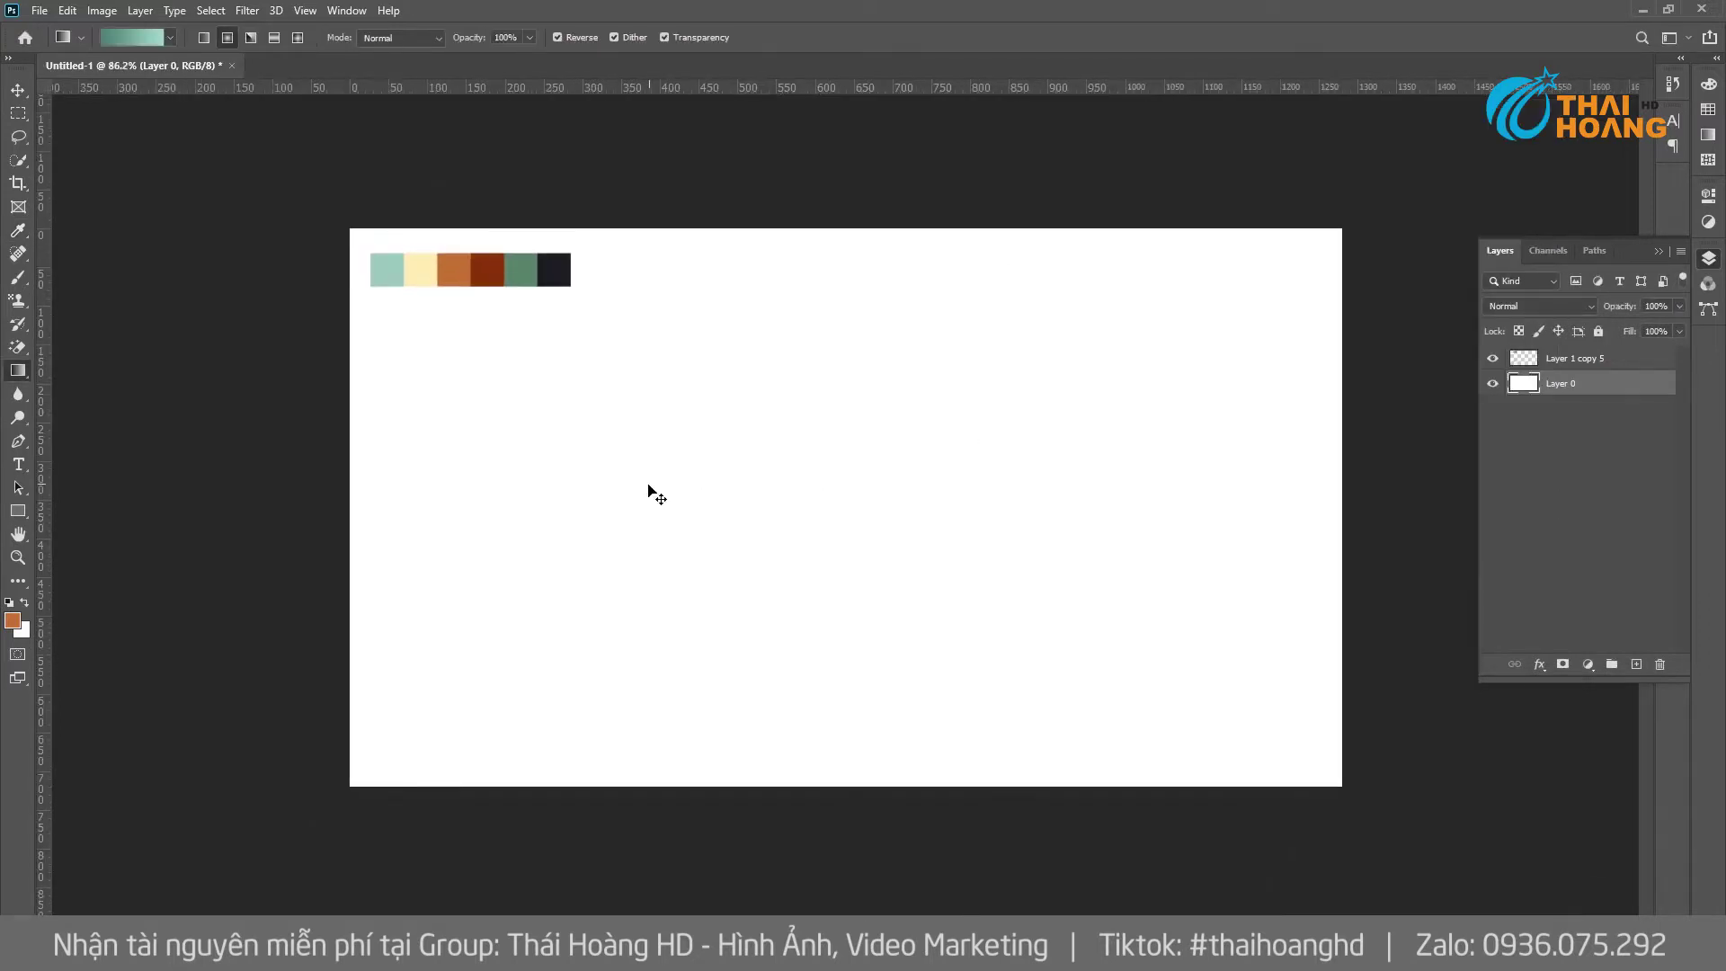
{"action": "key", "text": "ctrl+t"}
{"action": "key", "text": "ctrl+plus"}
{"action": "key", "text": "alt+space"}
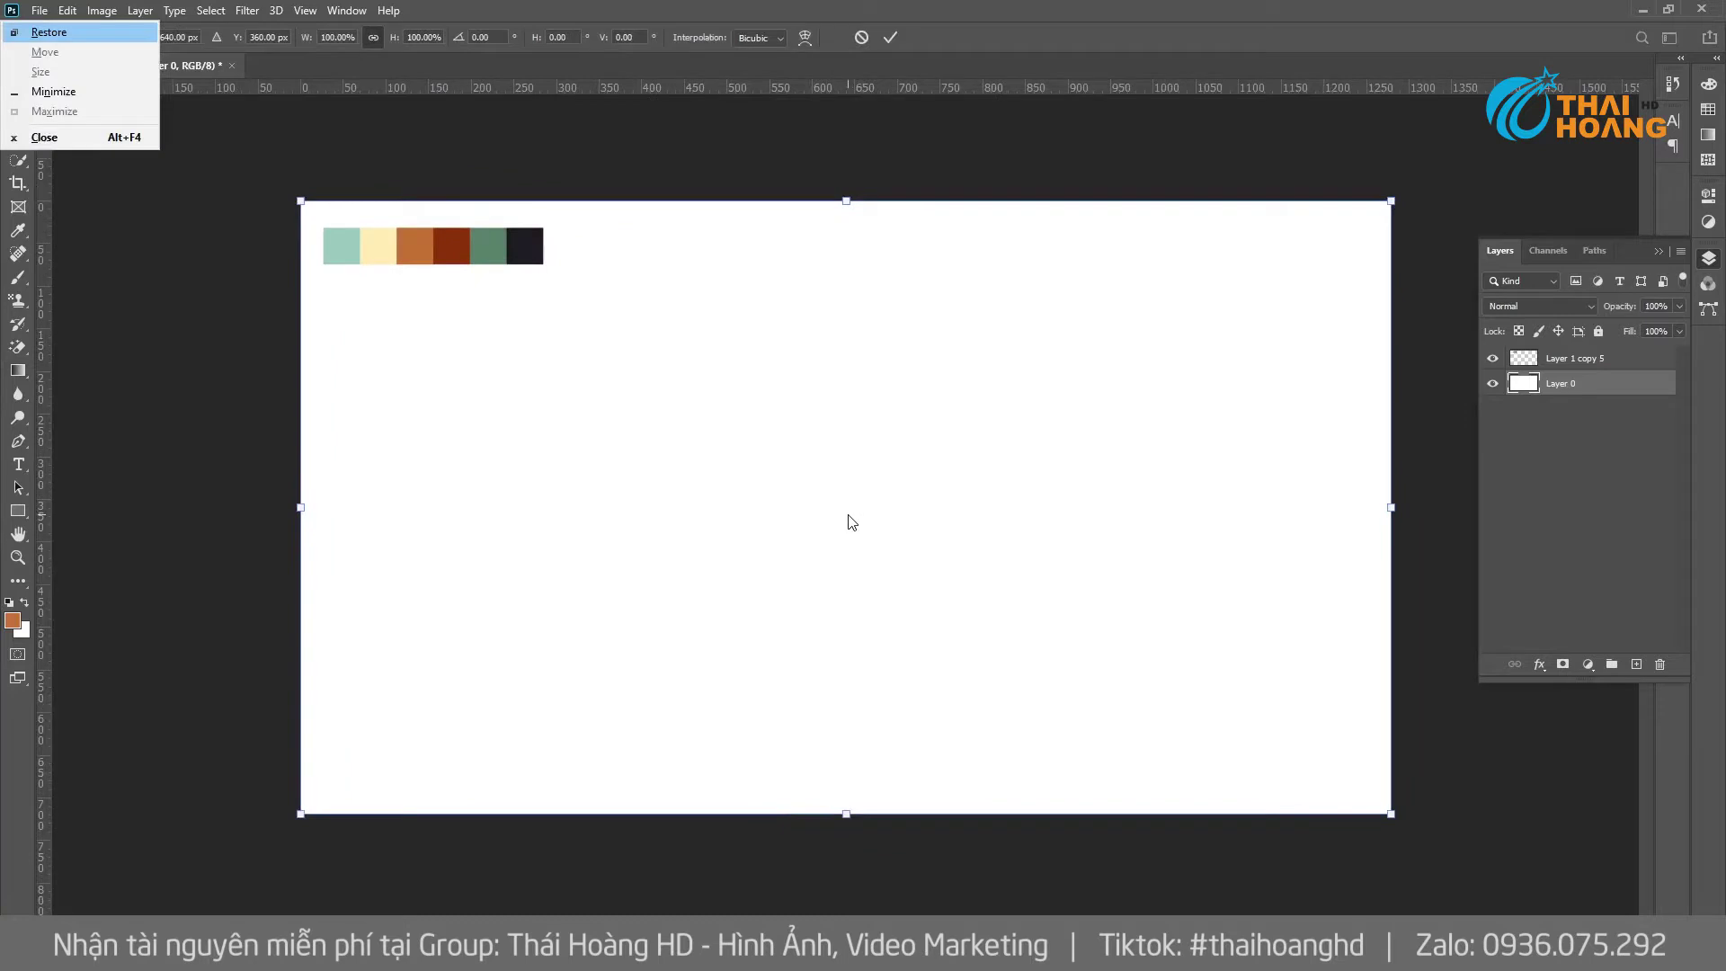
{"action": "key", "text": "Escape"}
{"action": "key", "text": "Escape"}
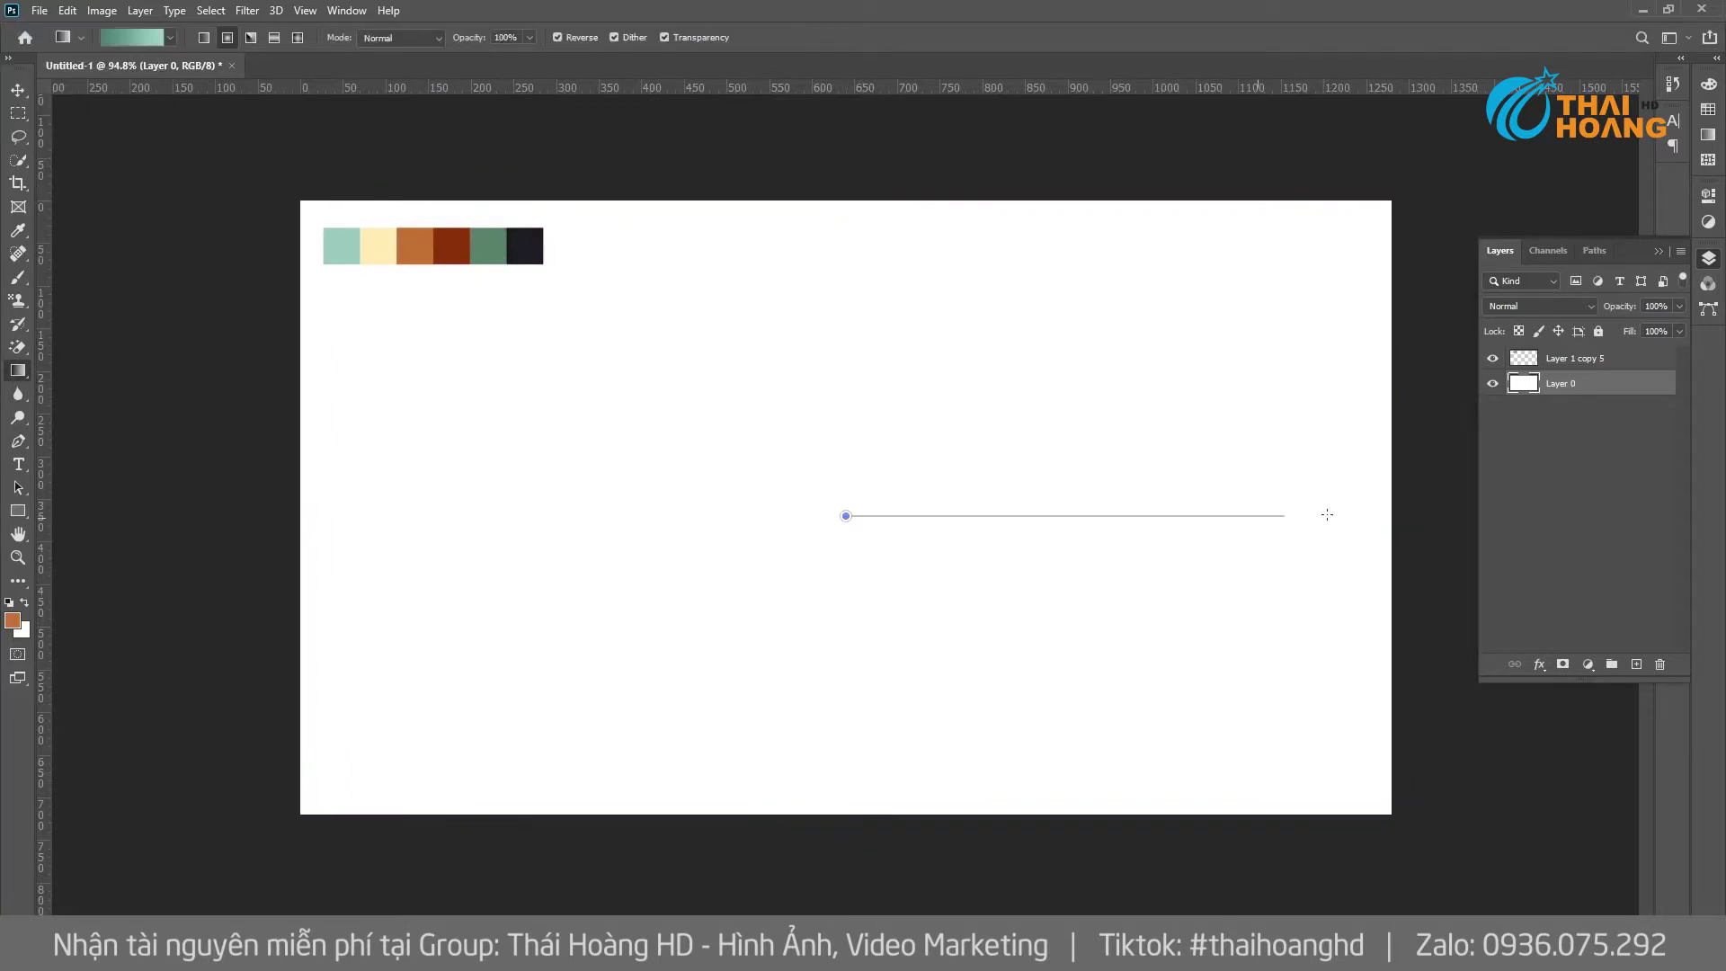
{"action": "left_click_drag", "start_coordinate": [1435, 510], "coordinate": [1421, 509]}
{"action": "key", "text": "t"}
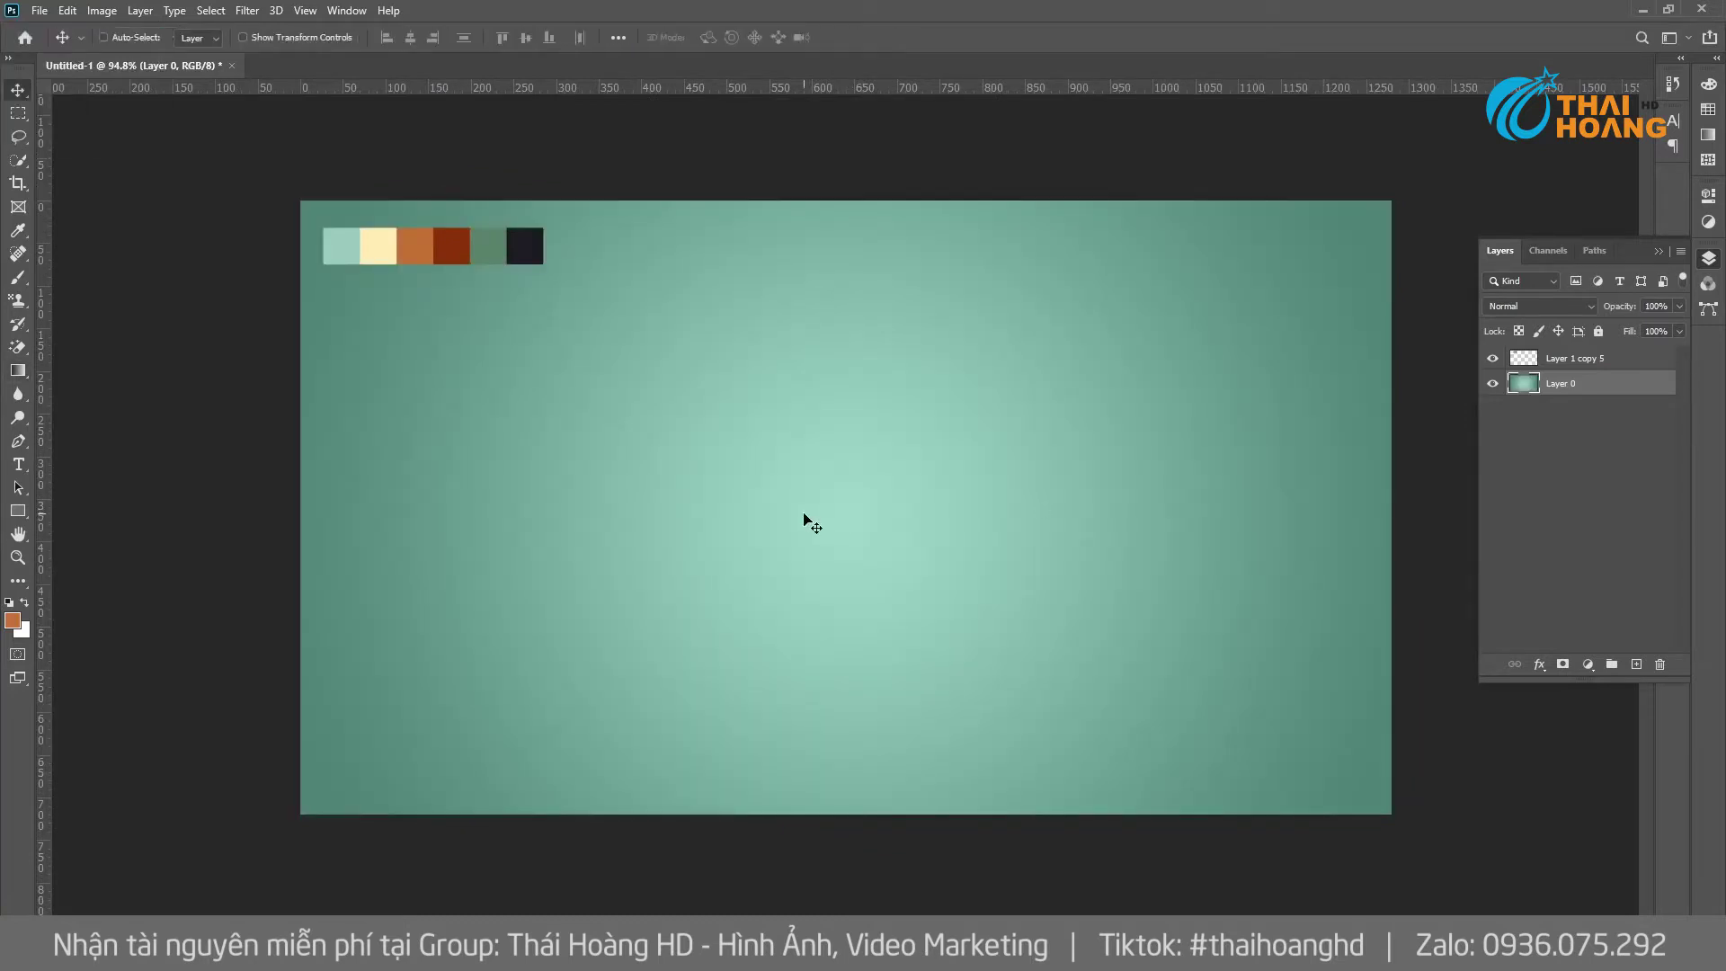
{"action": "key", "text": "ctrl+plus"}
Type 'Deign Text' in the orange script font near the canvas centre.
{"action": "left_click", "coordinate": [662, 531]}
{"action": "type", "text": "Dai"}
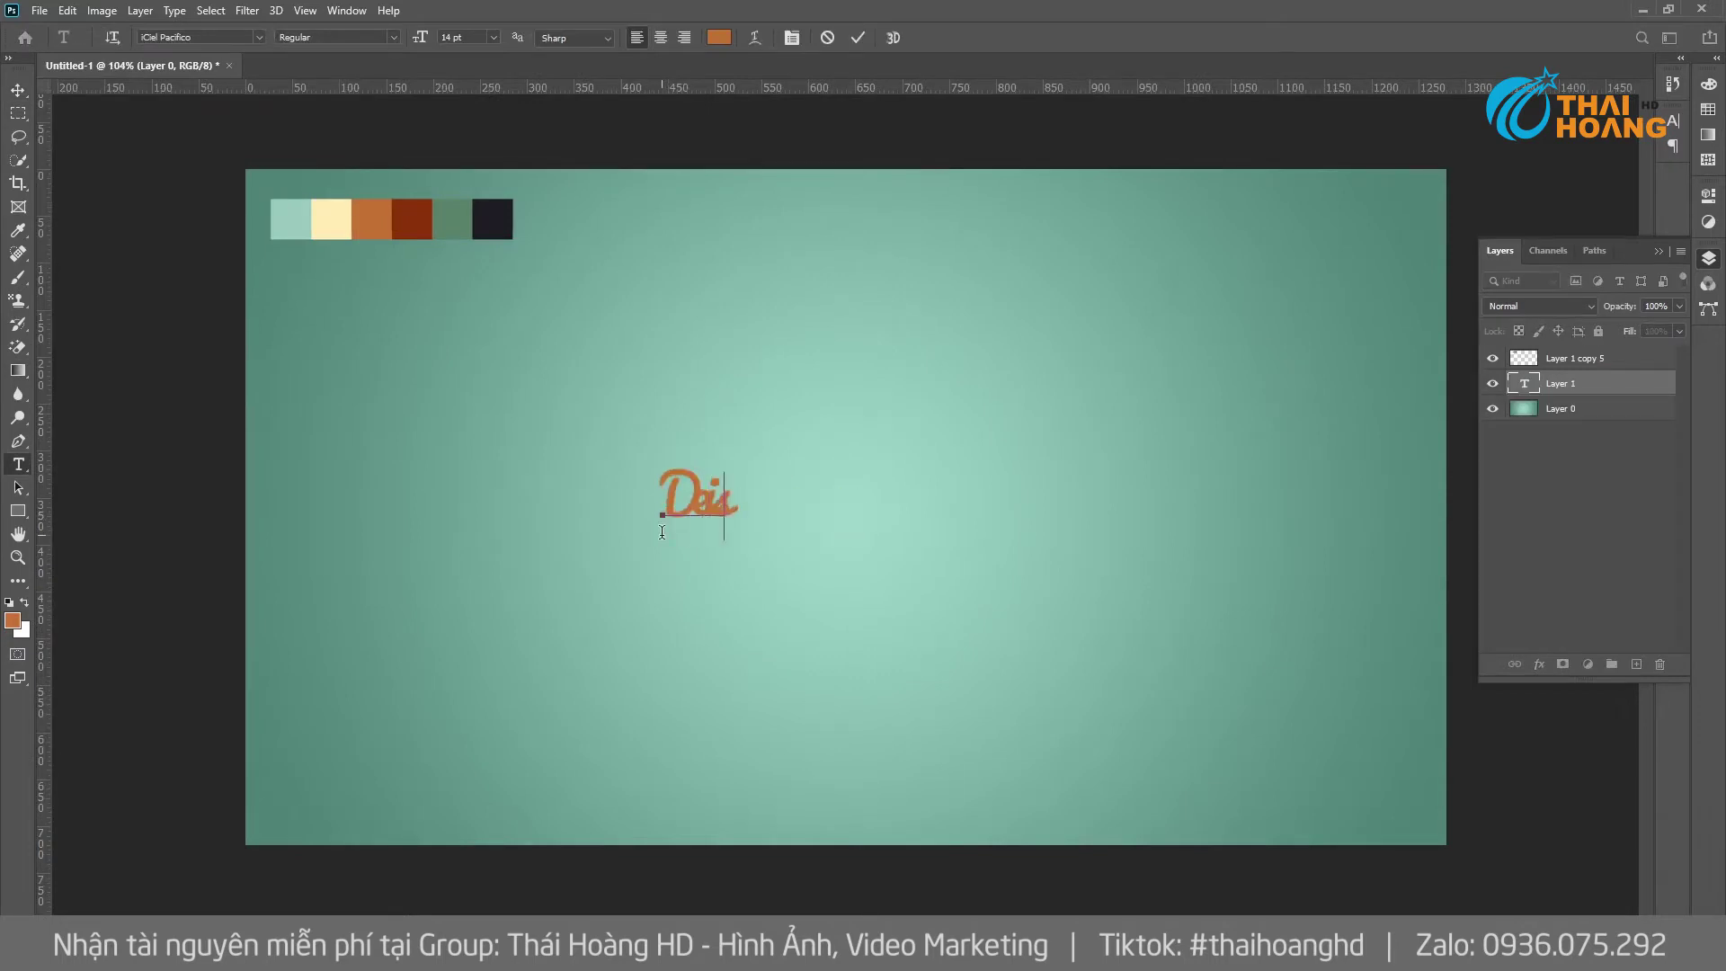
{"action": "left_click_drag", "start_coordinate": [662, 532], "coordinate": [851, 531]}
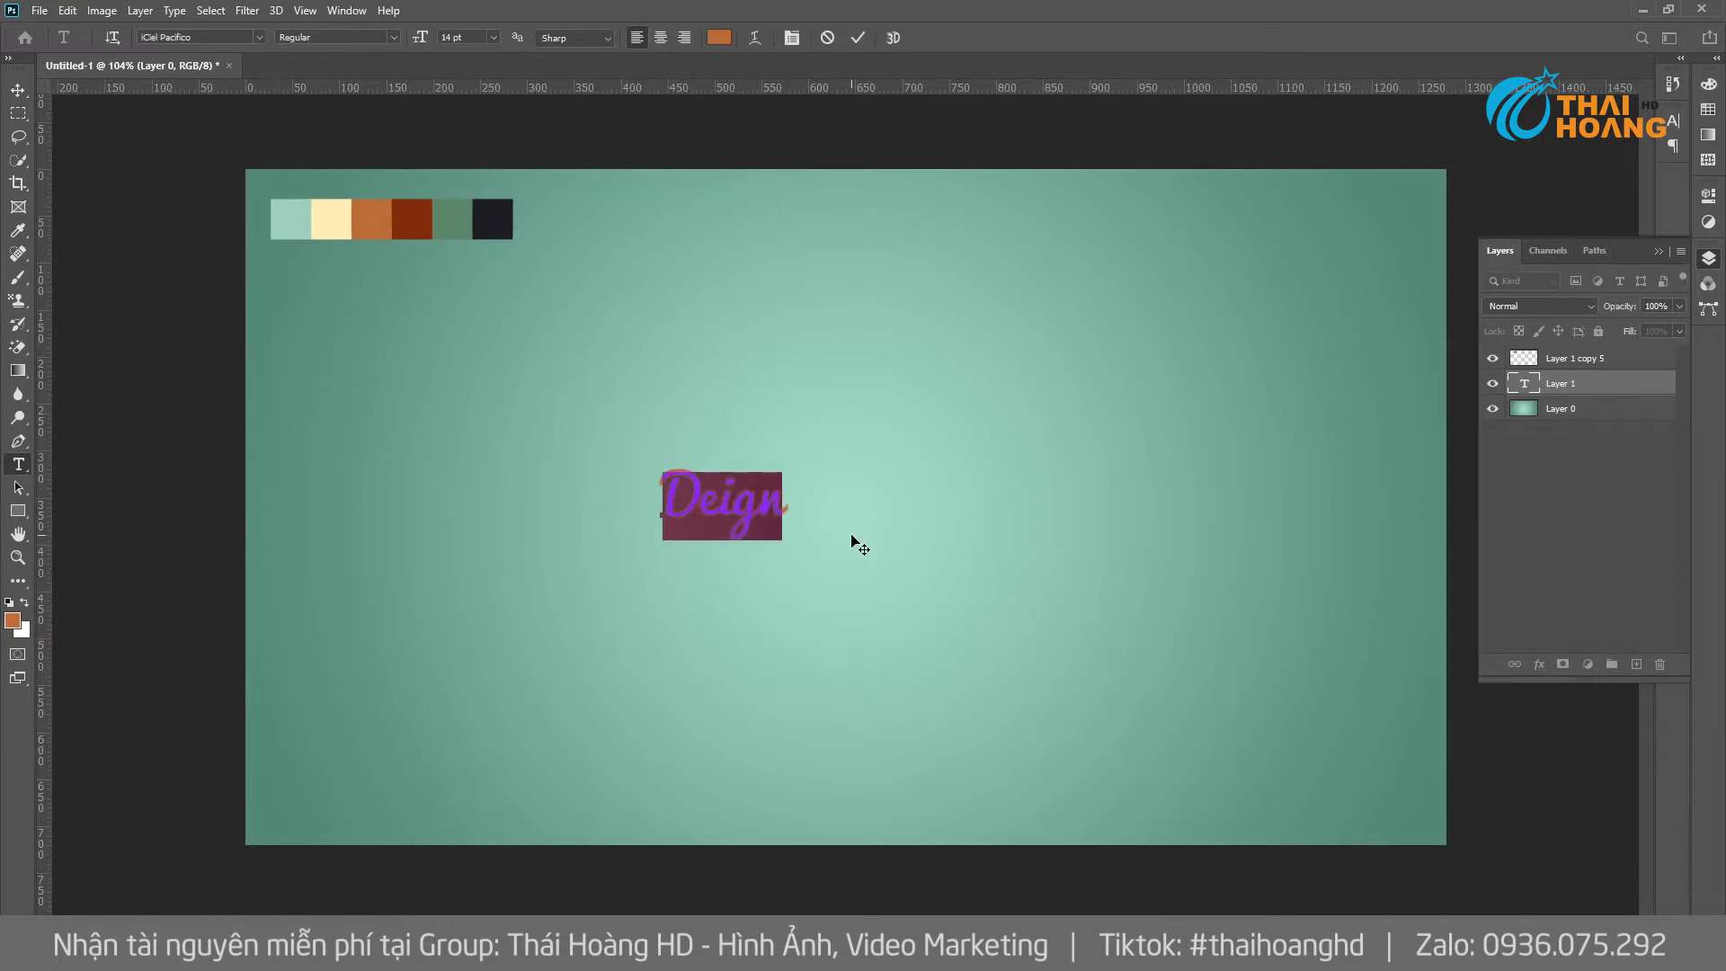
{"action": "key", "text": "Right"}
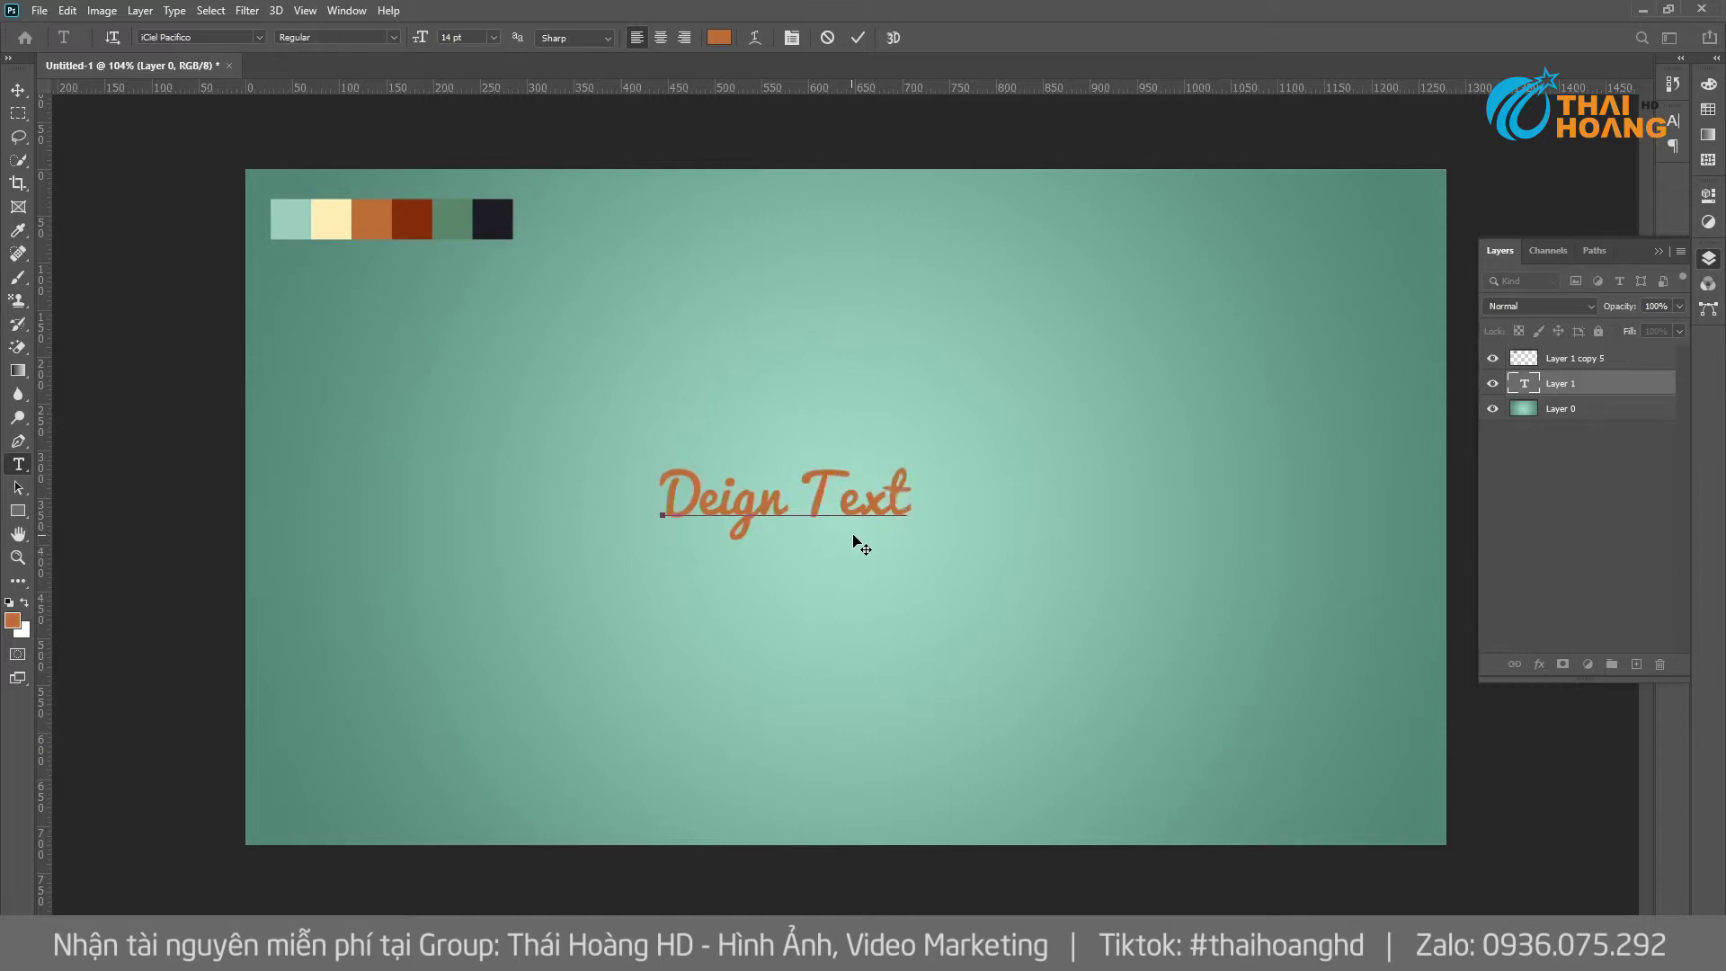
{"action": "left_click_drag", "start_coordinate": [835, 490], "coordinate": [803, 489]}
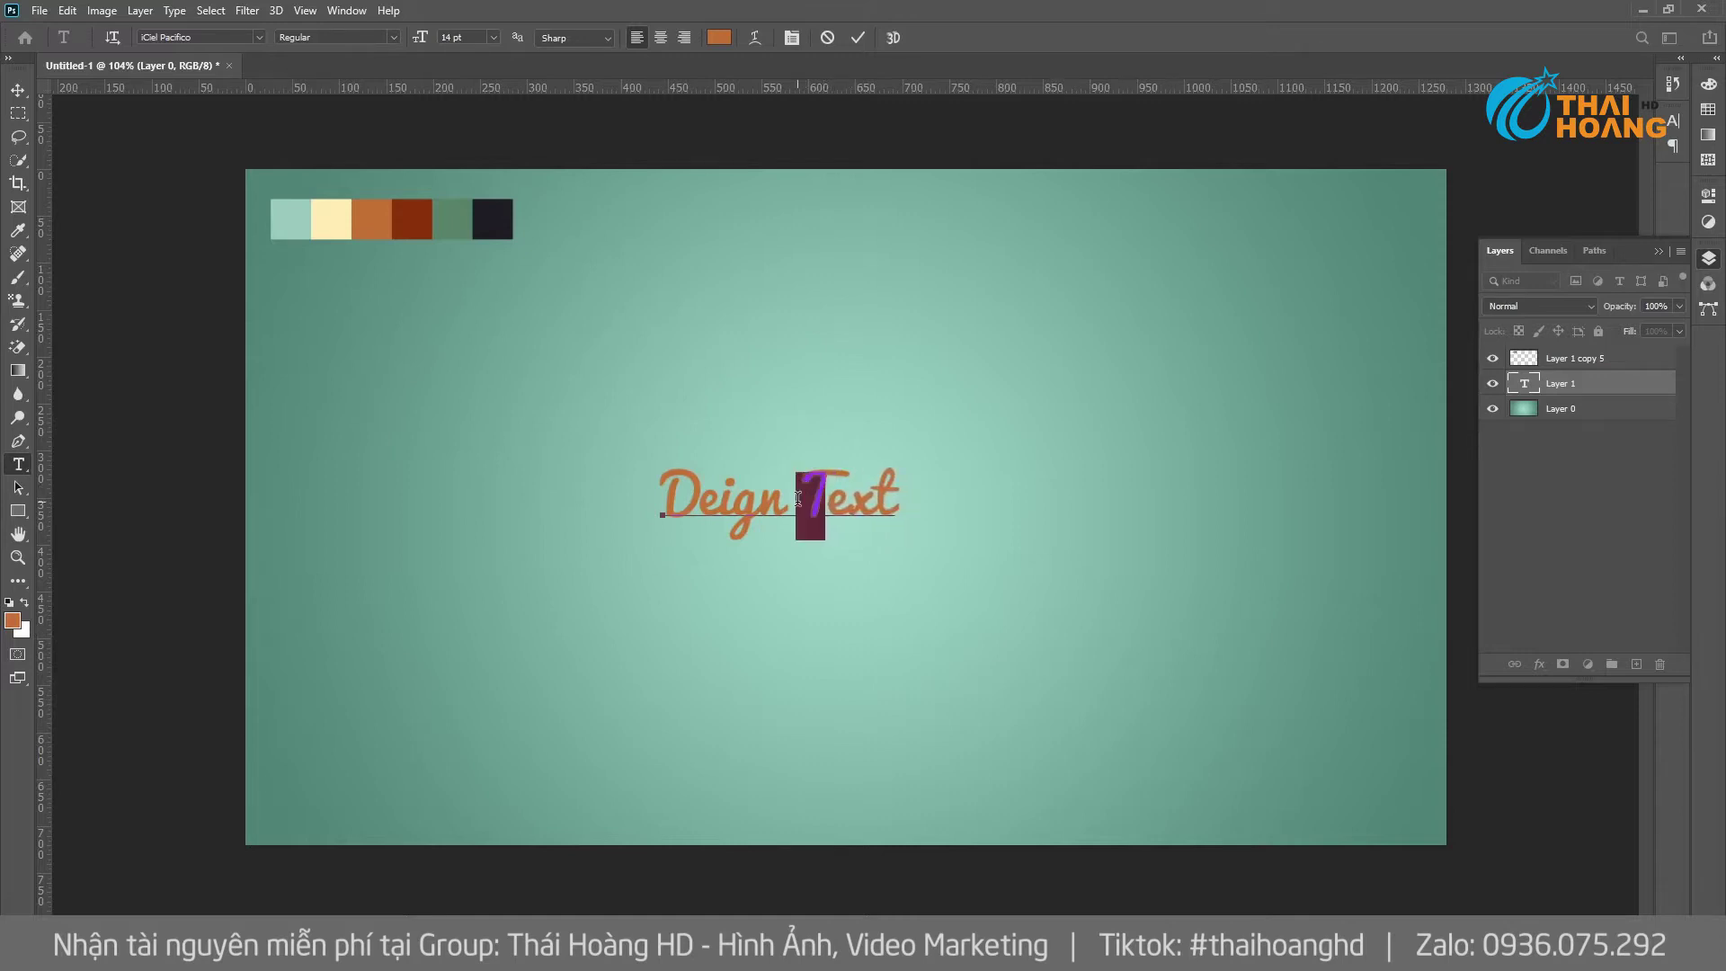
{"action": "left_click", "coordinate": [18, 91]}
{"action": "key", "text": "ctrl+t"}
Scale the text up, centre it, and fill it with the sampled cream colour.
{"action": "left_click_drag", "start_coordinate": [898, 465], "coordinate": [1125, 364]}
{"action": "left_click_drag", "start_coordinate": [994, 481], "coordinate": [1046, 498]}
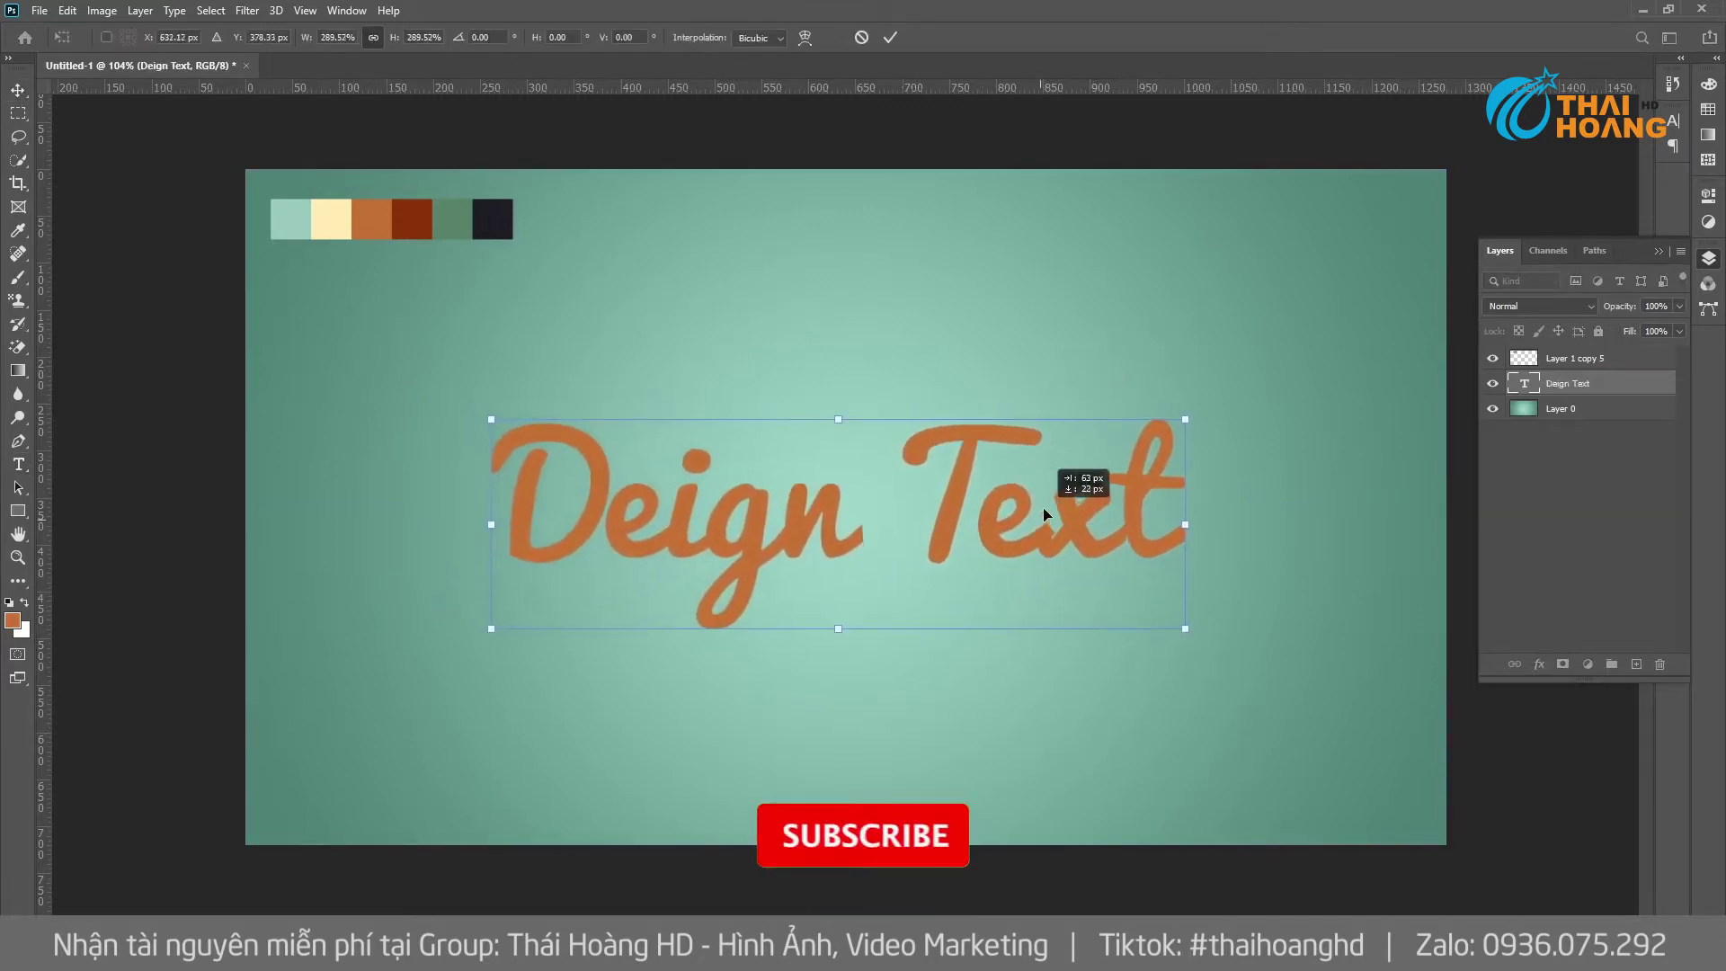
{"action": "key", "text": "Return"}
{"action": "key", "text": "i"}
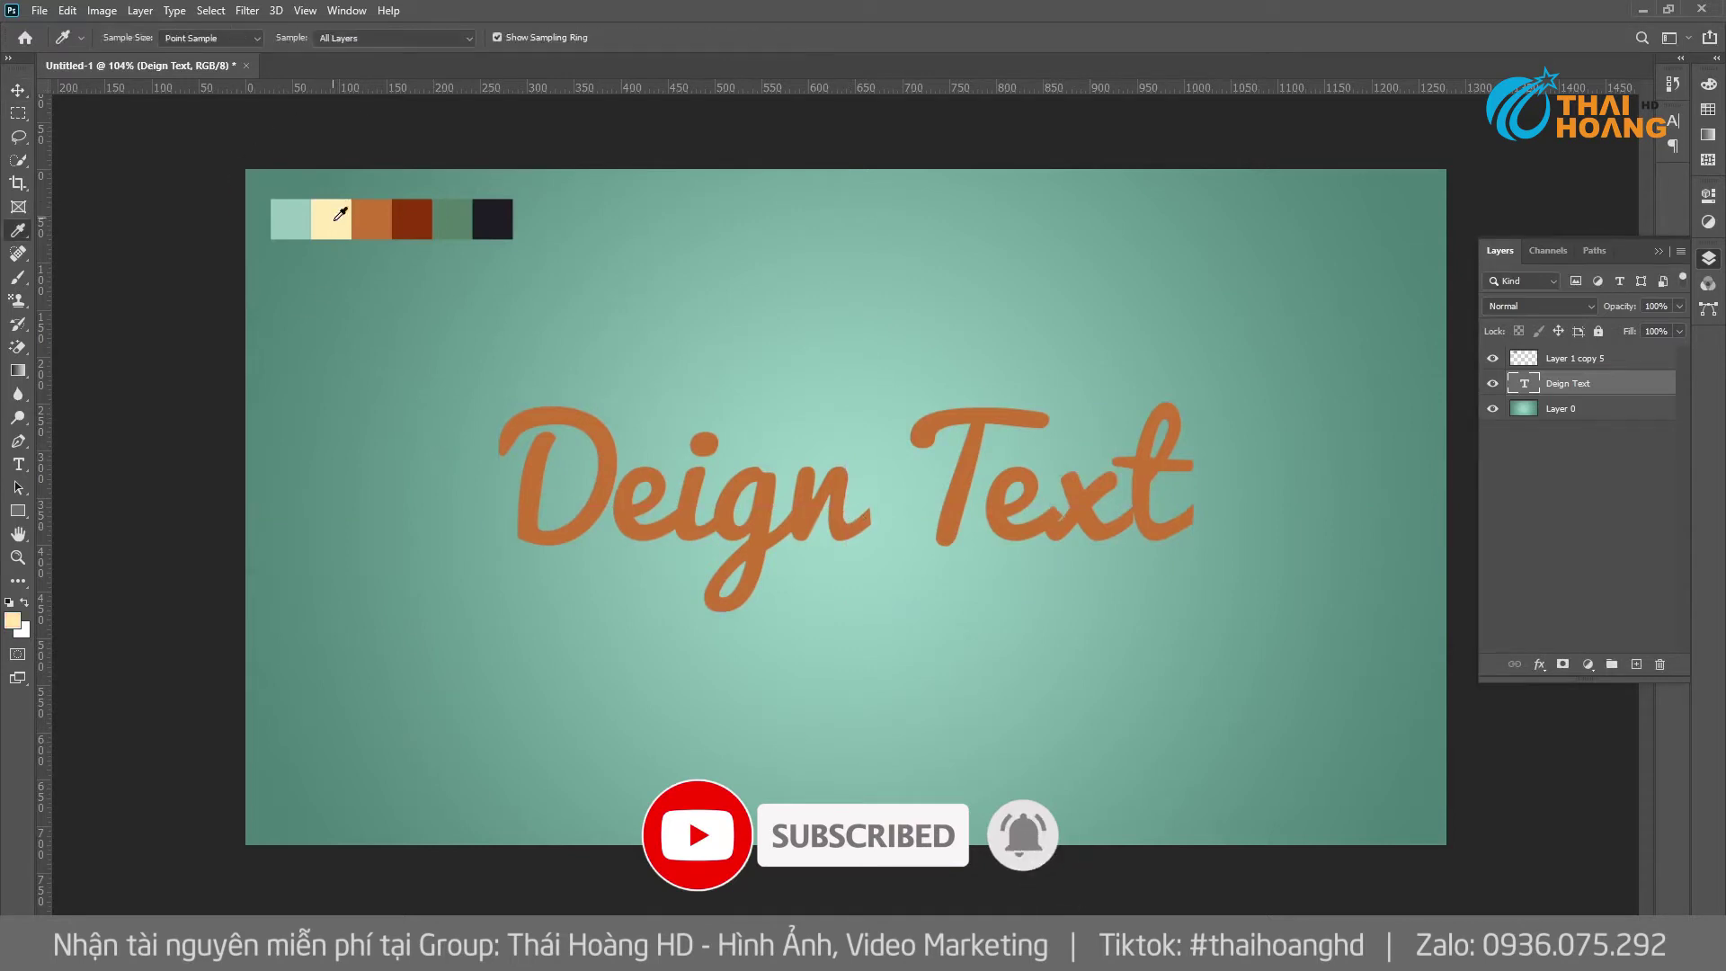
{"action": "key", "text": "alt+BackSpace"}
Skew the lettering into a forward slant and nudge it slightly left.
{"action": "key", "text": "v"}
{"action": "key", "text": "ctrl+t"}
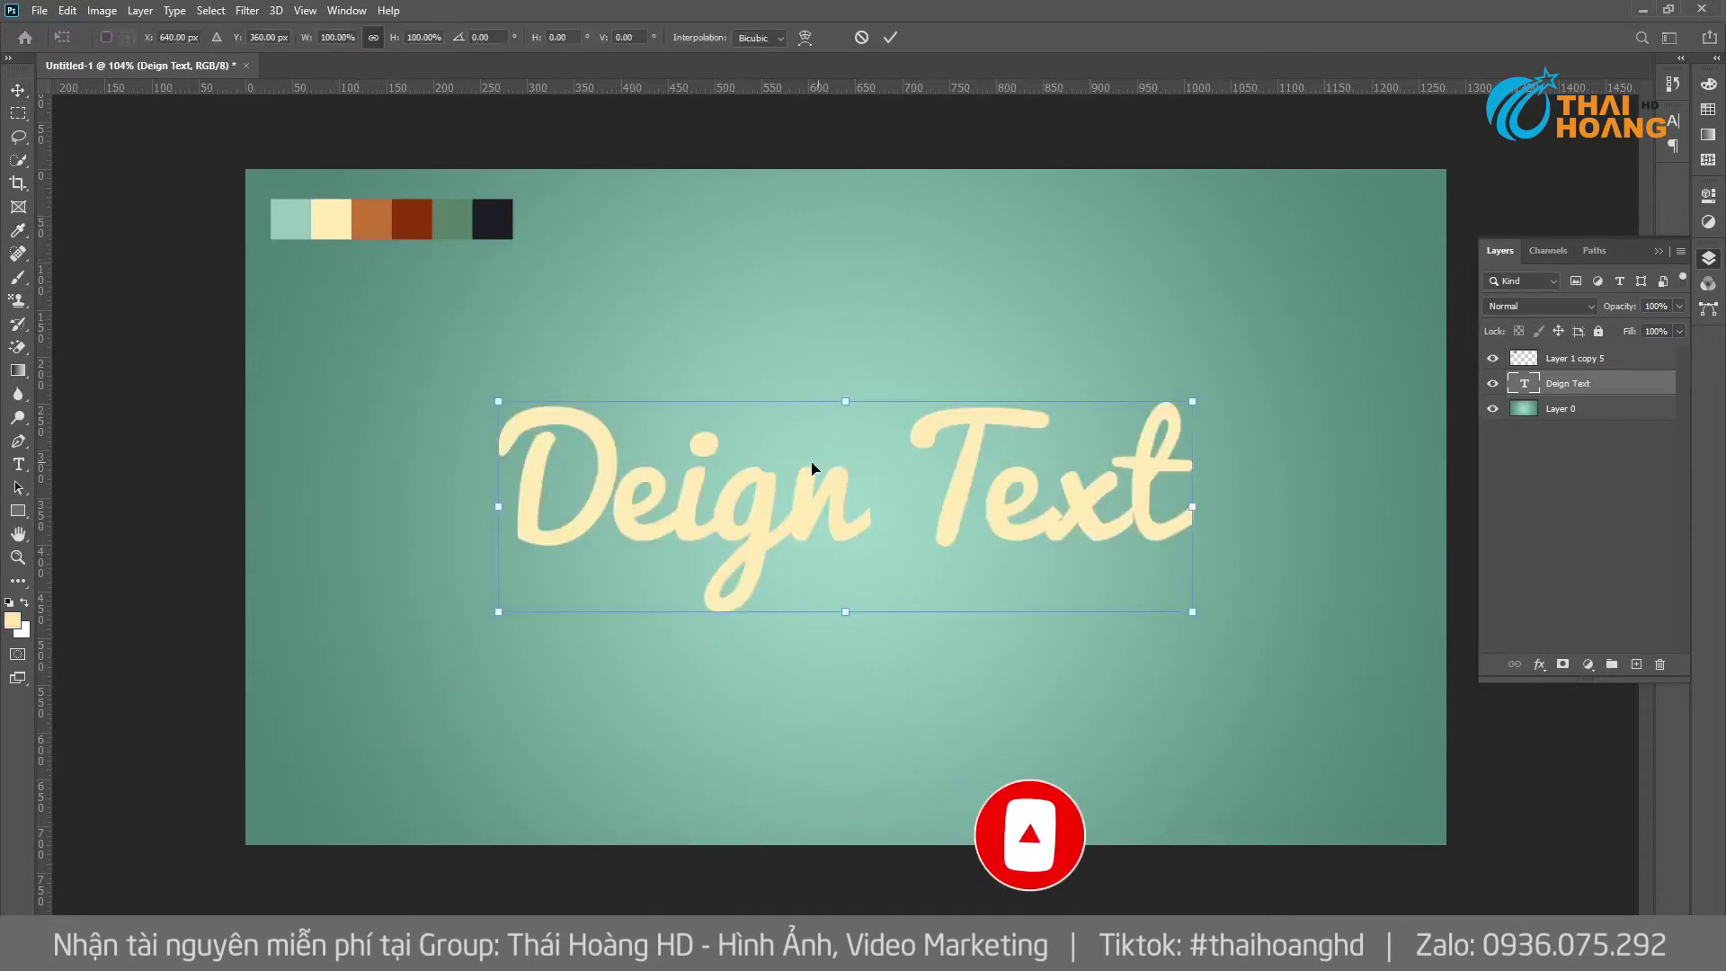
{"action": "left_click_drag", "start_coordinate": [849, 403], "coordinate": [898, 410]}
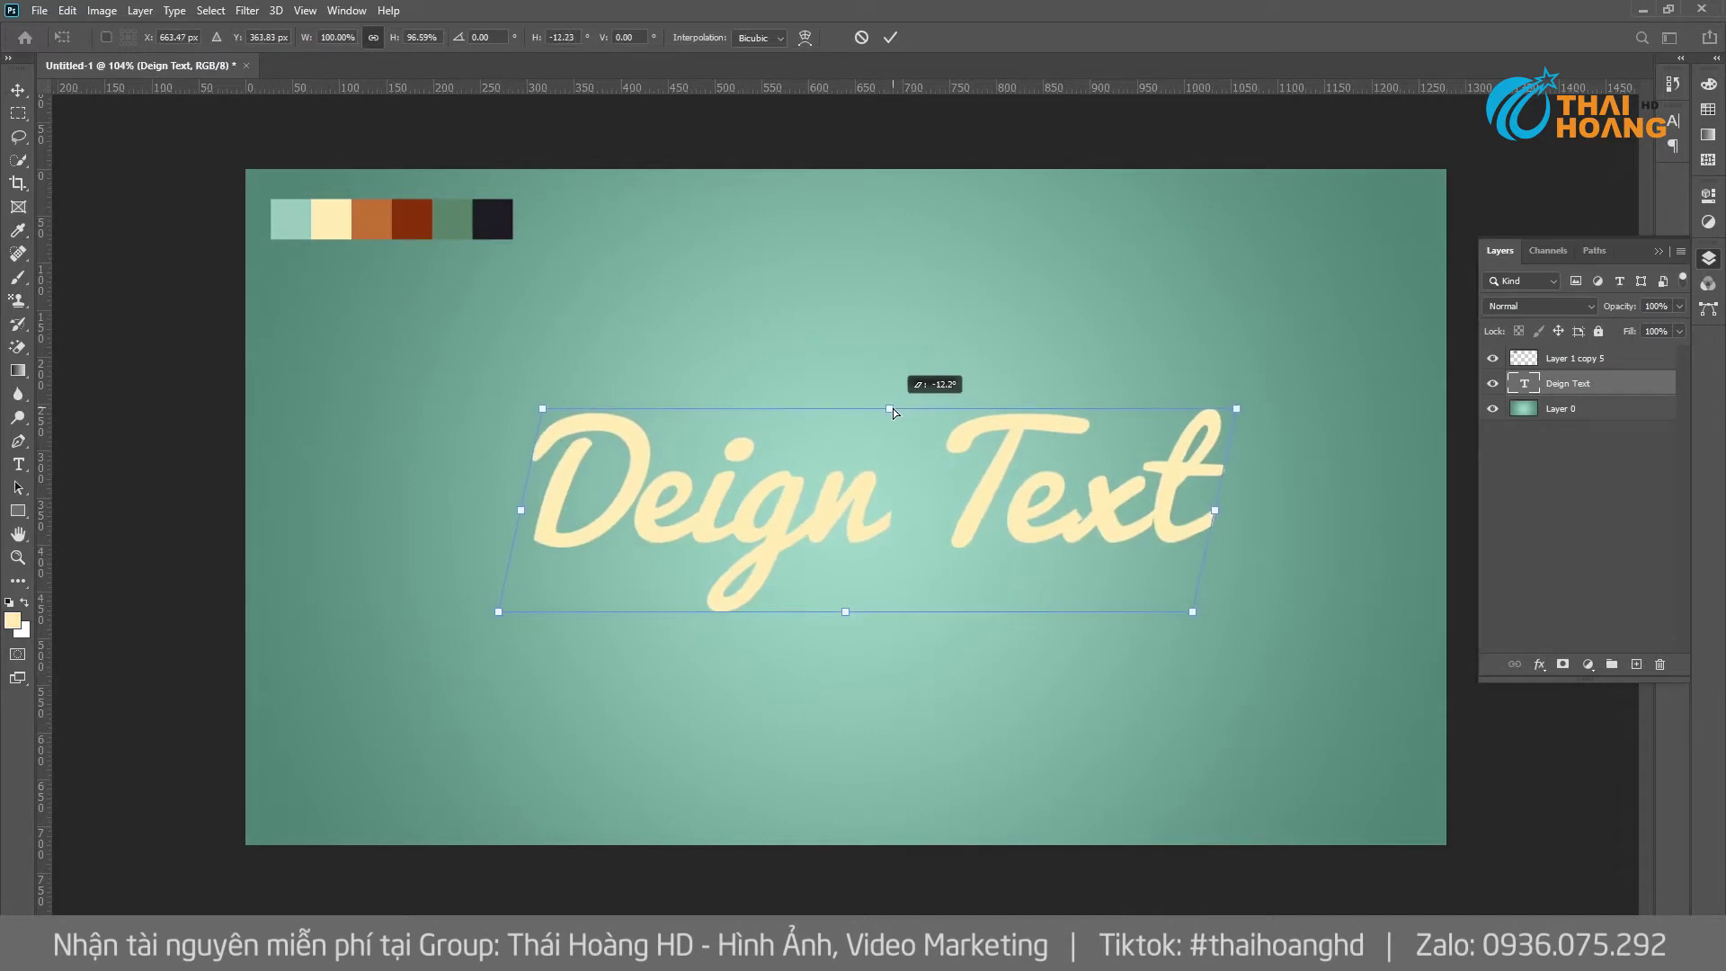
{"action": "left_click_drag", "start_coordinate": [898, 410], "coordinate": [909, 412]}
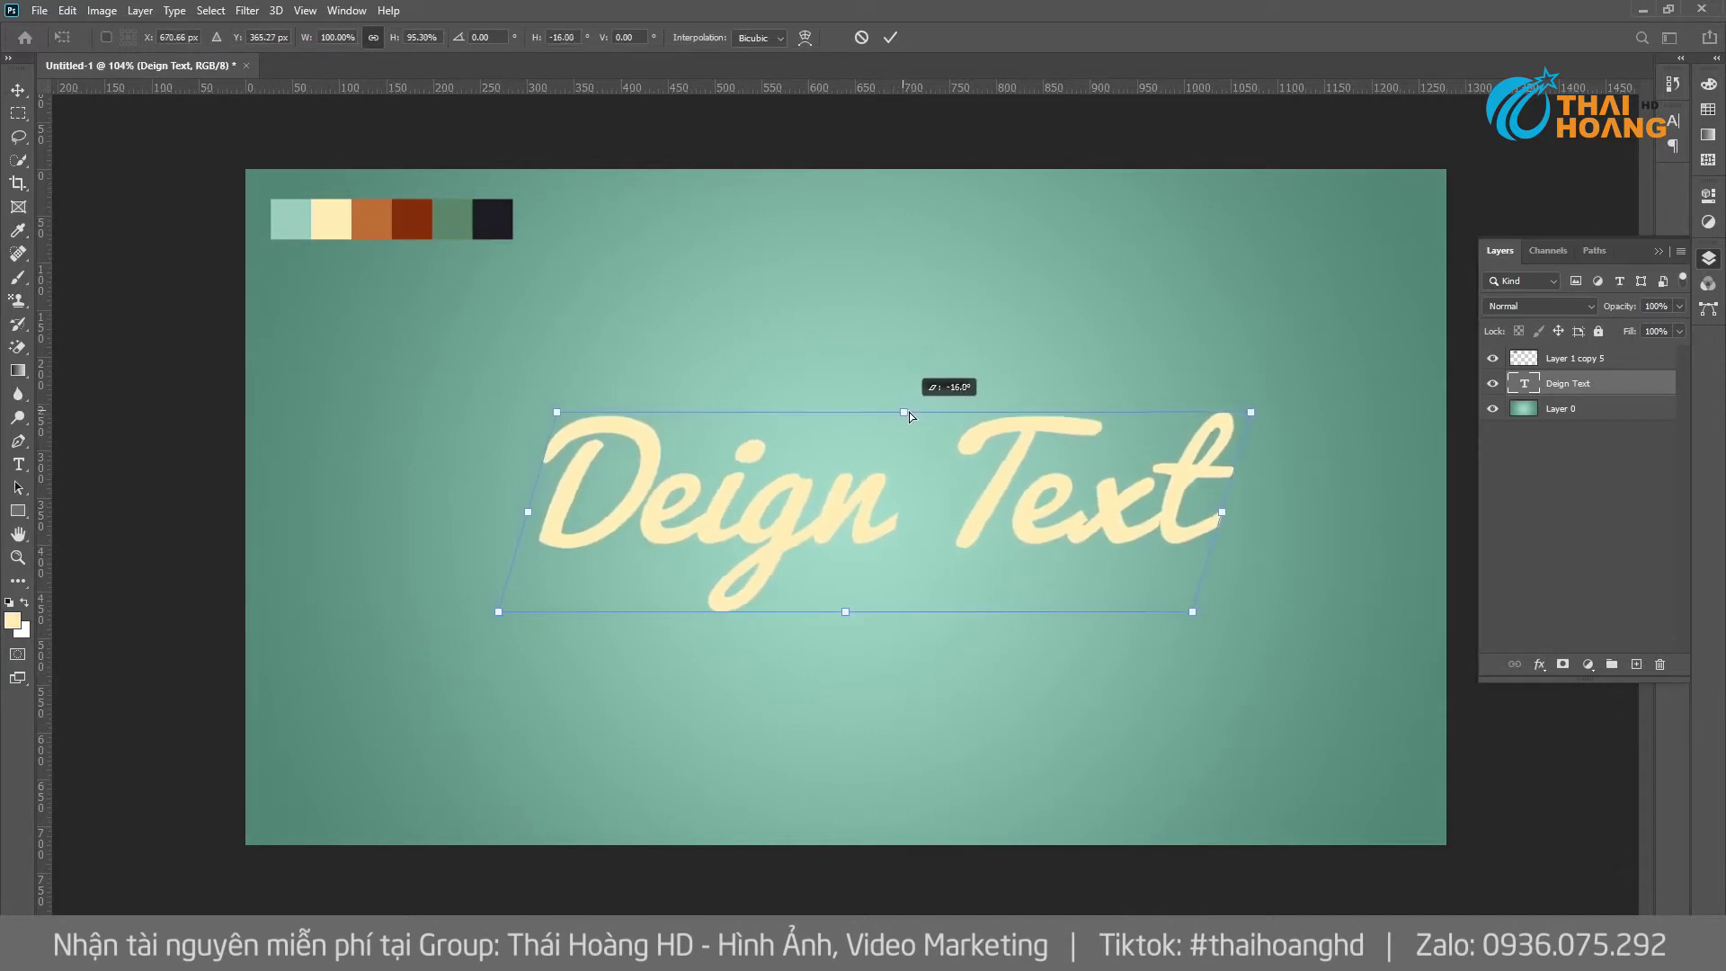
{"action": "key", "text": "Return"}
{"action": "scroll", "coordinate": [935, 441], "scroll_direction": "up", "scroll_amount": 1}
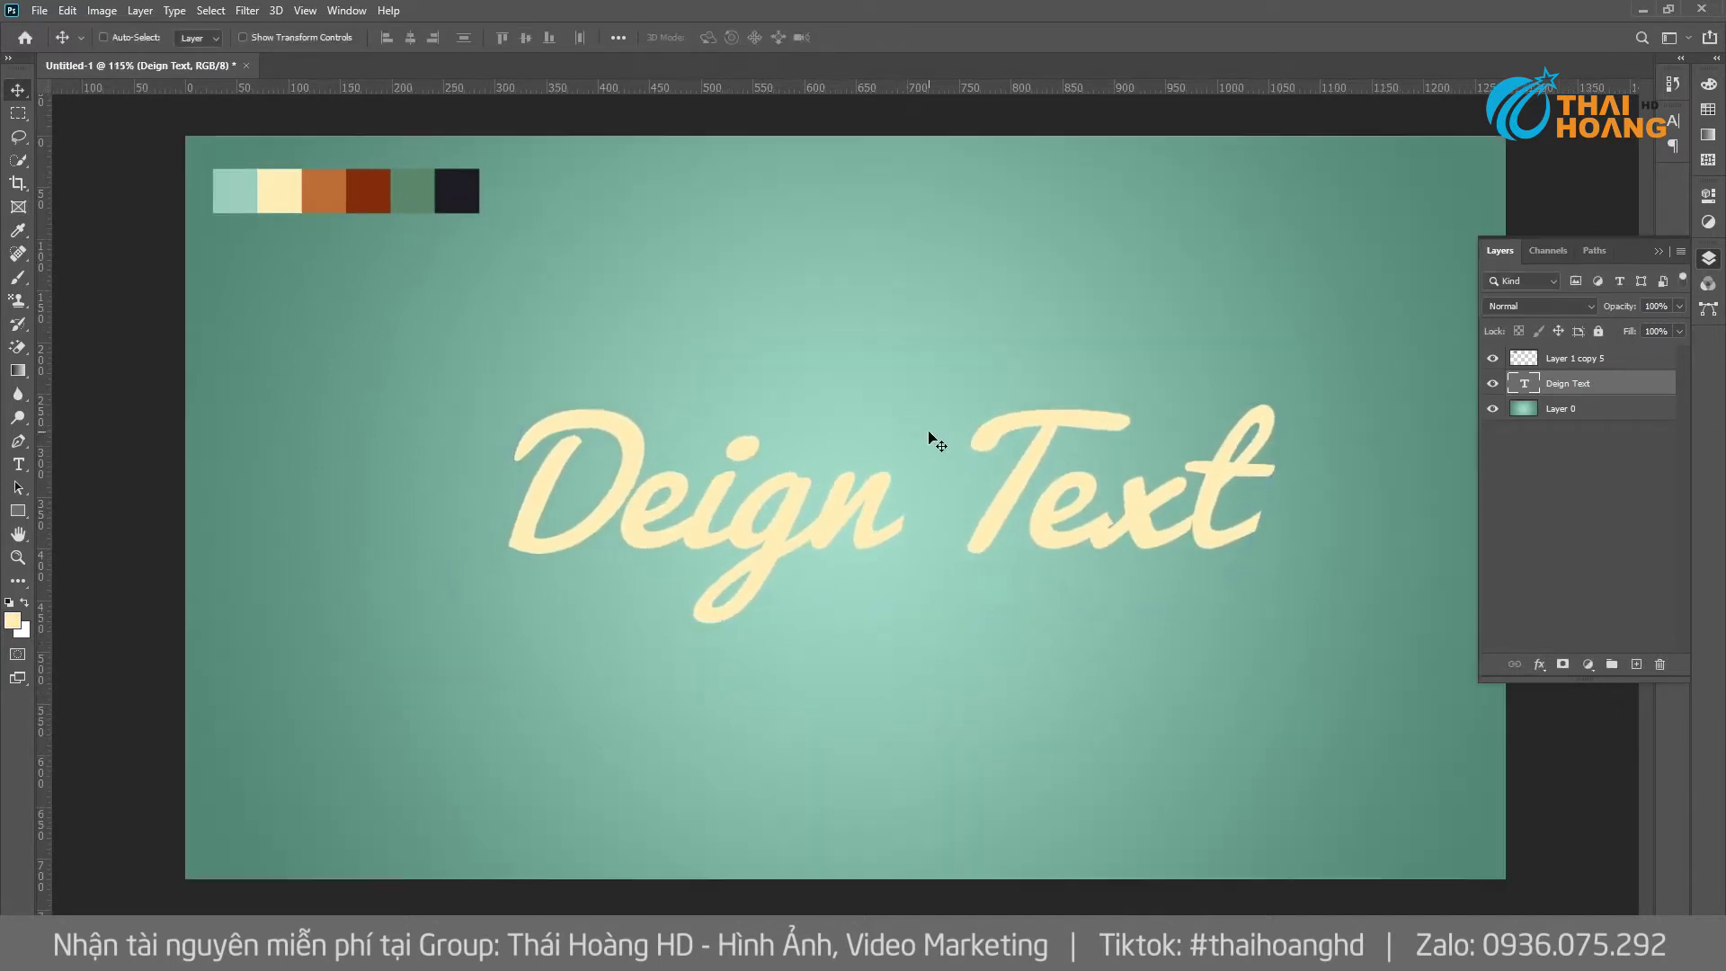
{"action": "left_click_drag", "start_coordinate": [935, 447], "coordinate": [924, 446]}
Centre the text horizontally and vertically on the canvas, then reselect the text layer.
{"action": "left_click", "coordinate": [1523, 414], "text": "shift"}
{"action": "key", "text": "ctrl+a"}
{"action": "left_click", "coordinate": [528, 39]}
{"action": "left_click", "coordinate": [410, 39]}
{"action": "key", "text": "ctrl+d"}
{"action": "right_click", "coordinate": [836, 495]}
{"action": "left_click", "coordinate": [849, 495]}
{"action": "scroll", "coordinate": [838, 506], "scroll_direction": "up", "scroll_amount": 1}
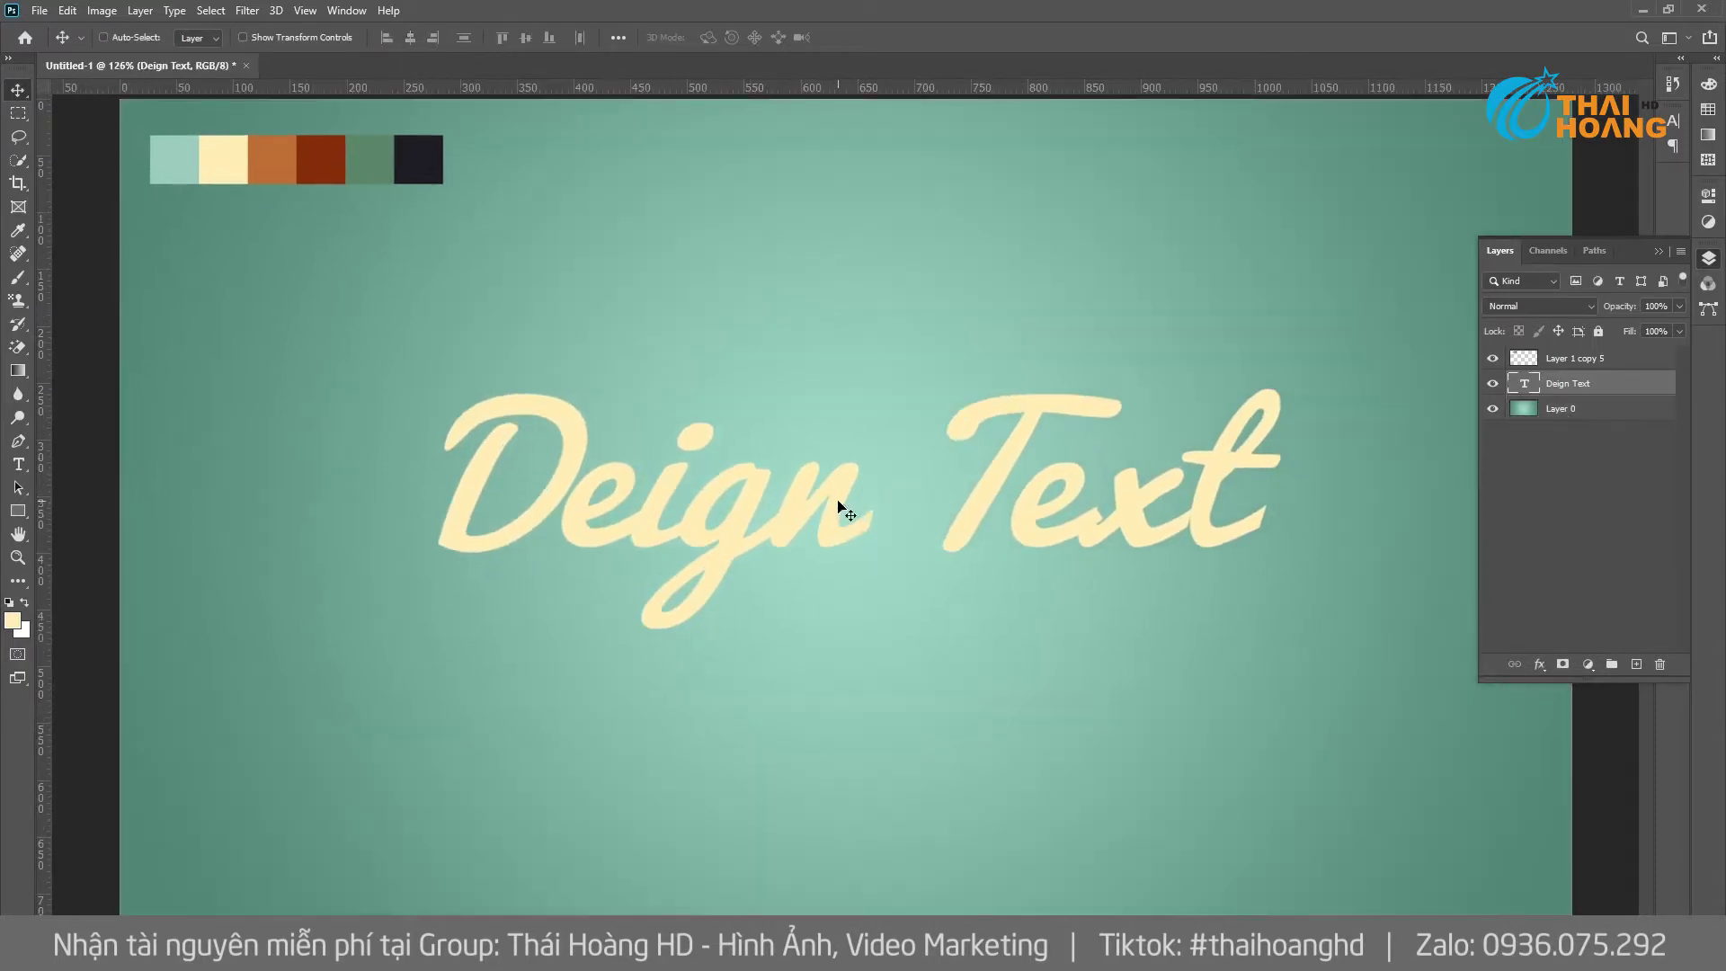
{"action": "key", "text": "ctrl"}
Duplicate the text layer, fill the lower copy orange, and offset it down-right.
{"action": "left_click_drag", "start_coordinate": [1630, 391], "coordinate": [1636, 663]}
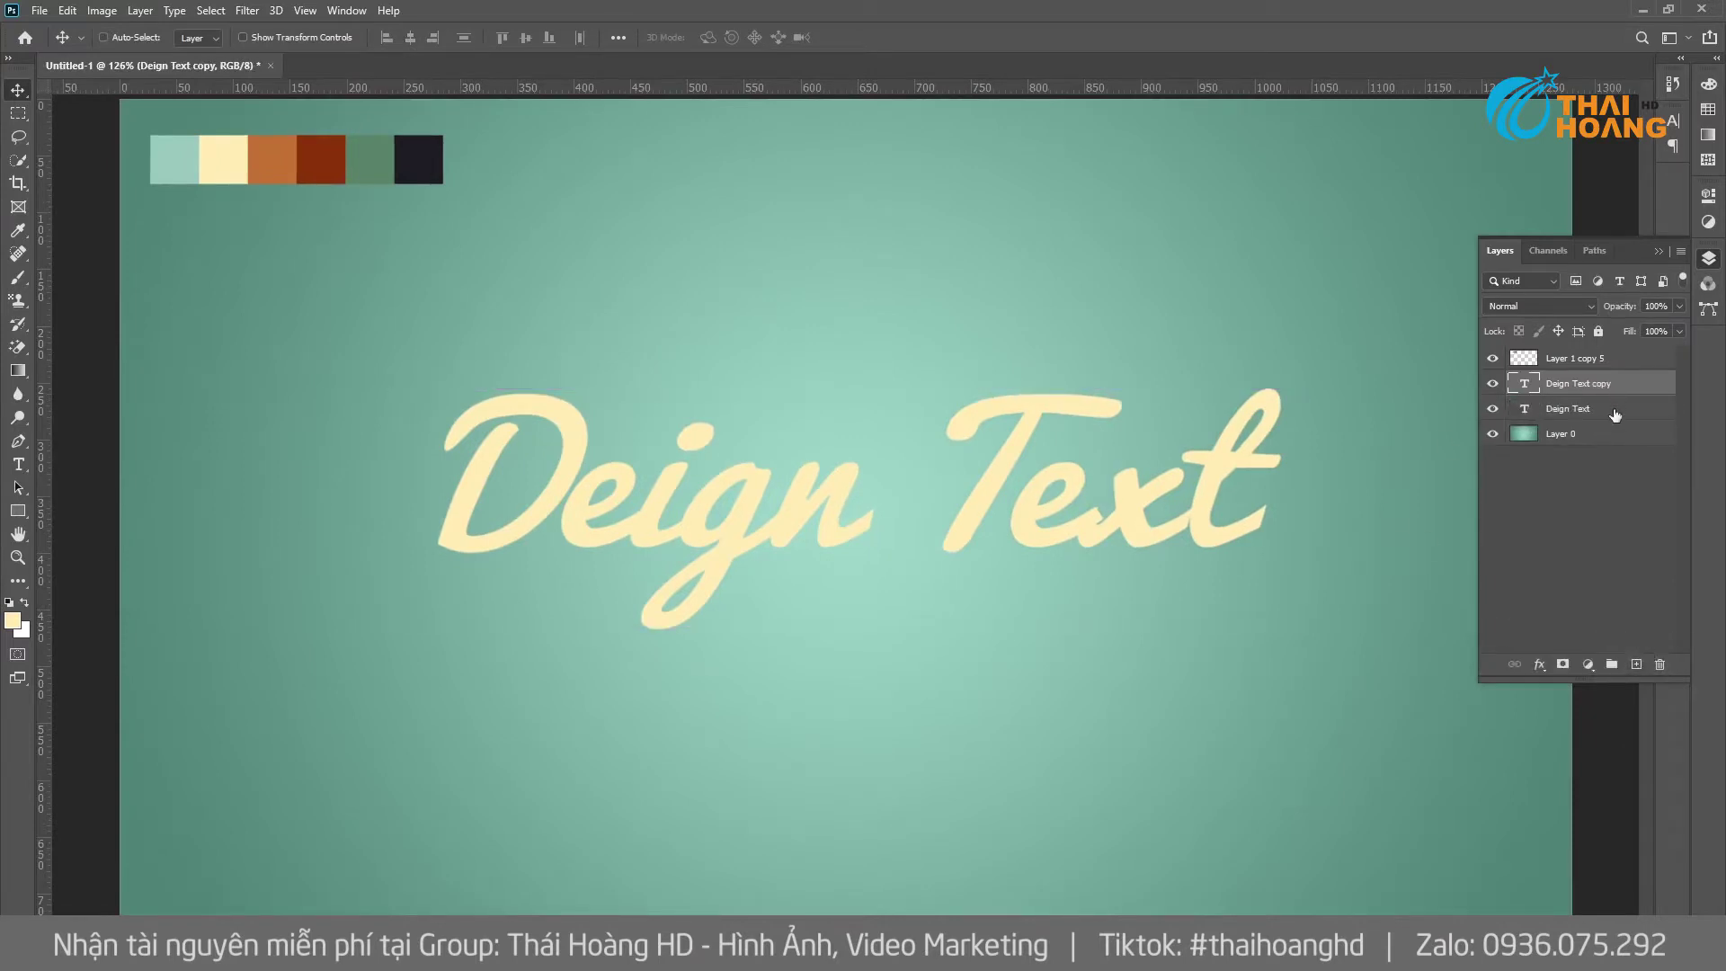
{"action": "left_click", "coordinate": [1616, 412]}
{"action": "key", "text": "i"}
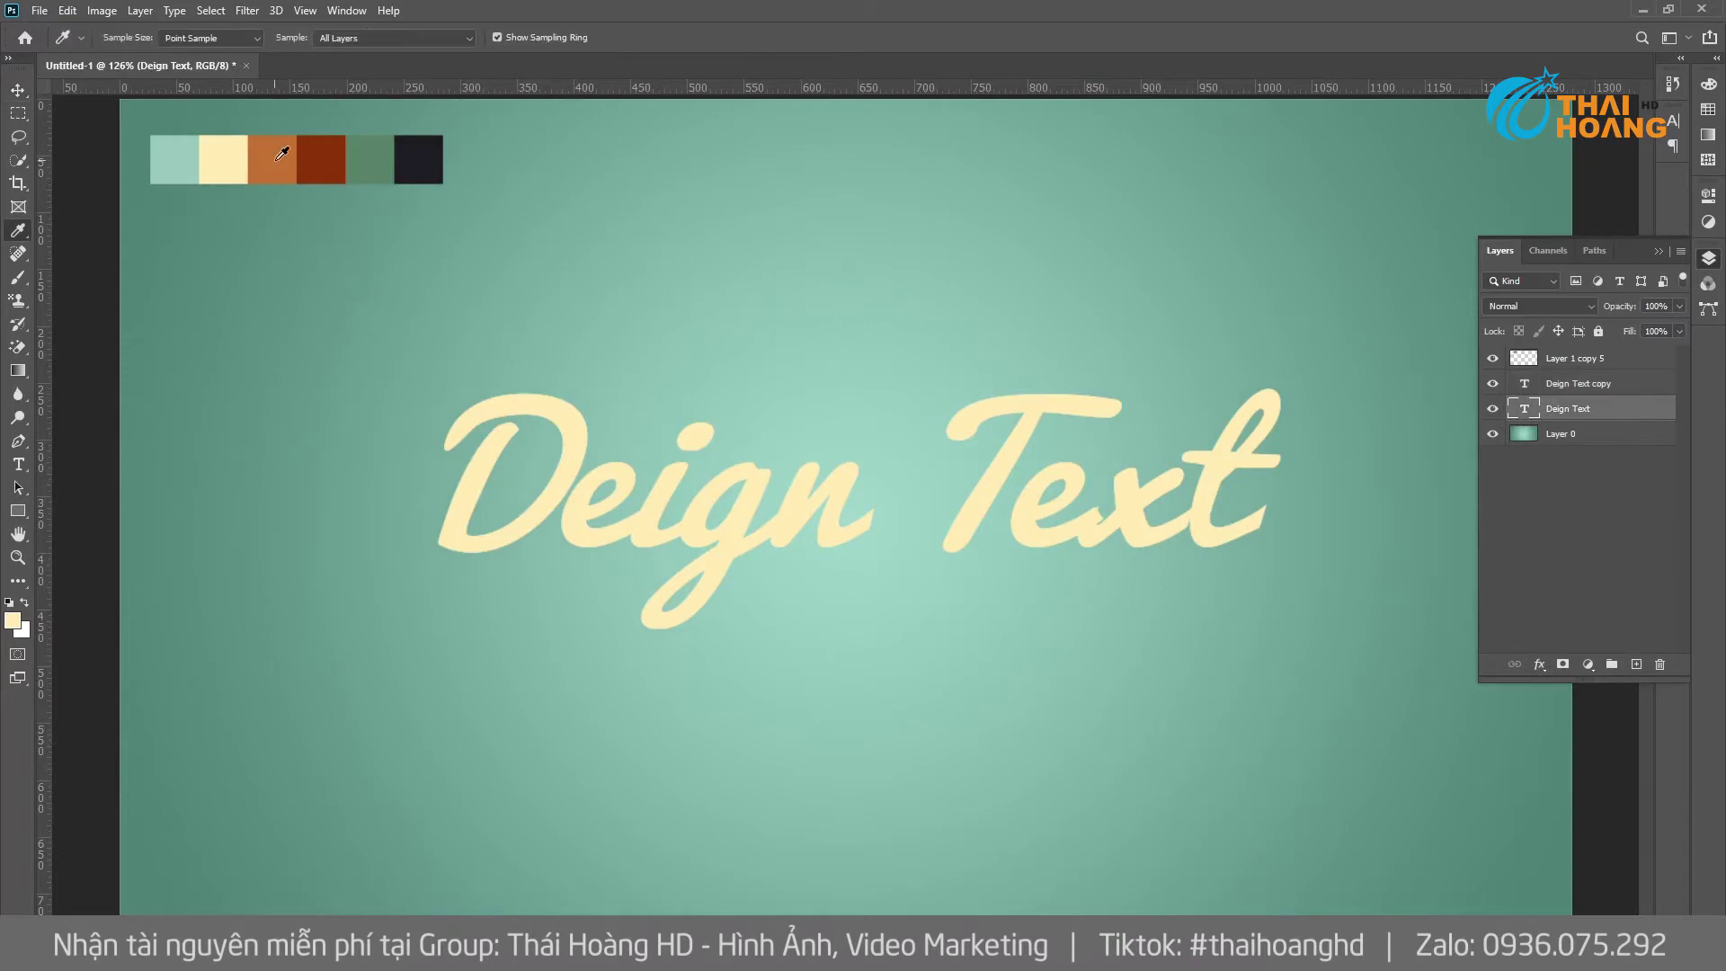
{"action": "key", "text": "v"}
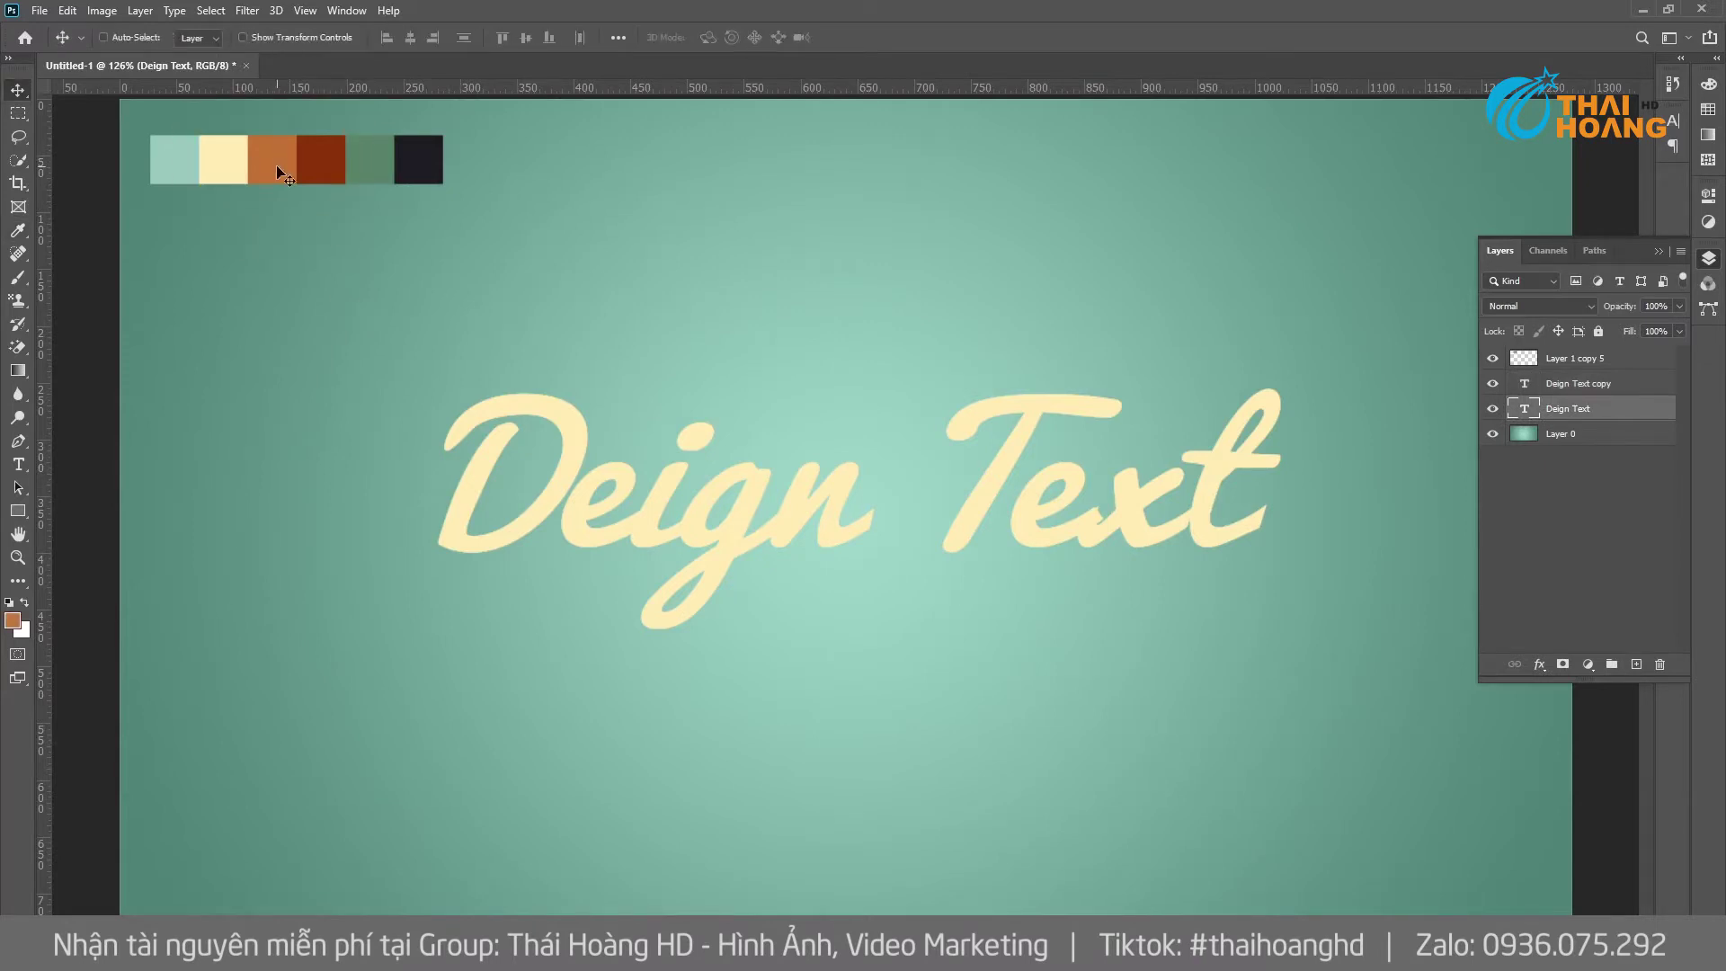
{"action": "key", "text": "Down"}
{"action": "key", "text": "Down"}
{"action": "key", "text": "Down"}
{"action": "key", "text": "Right"}
{"action": "key", "text": "Down"}
{"action": "key", "text": "Down"}
{"action": "key", "text": "Down"}
{"action": "key", "text": "Right"}
{"action": "key", "text": "Down"}
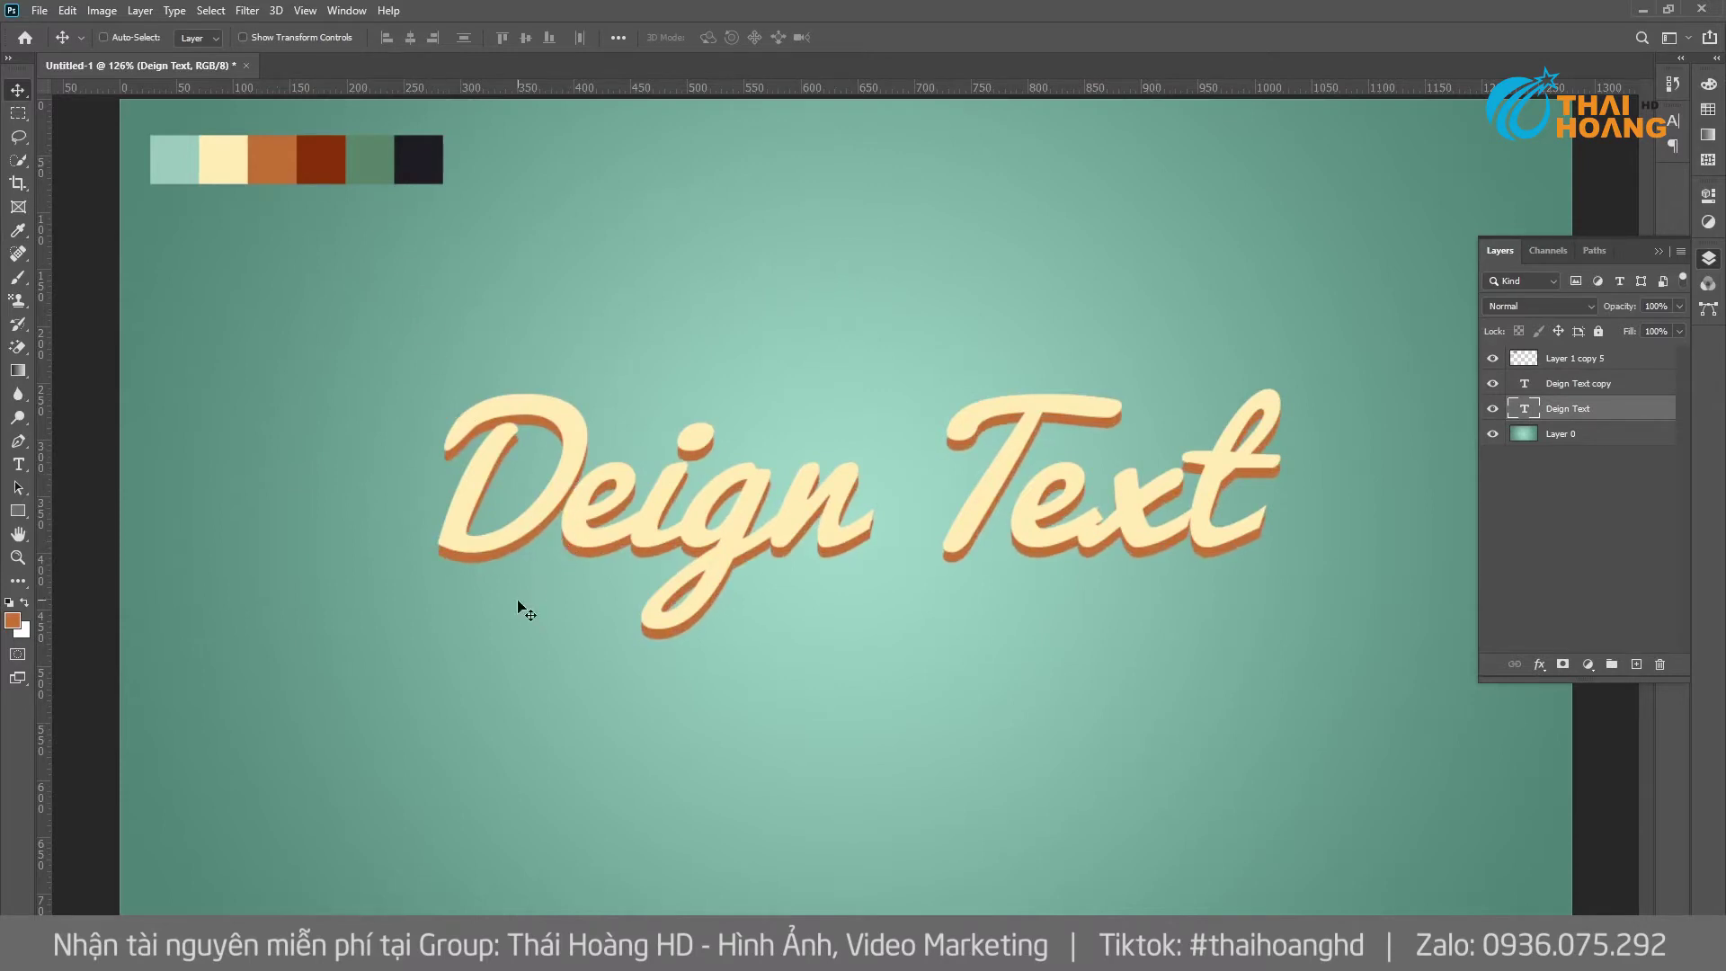
{"action": "scroll", "coordinate": [393, 547], "scroll_direction": "up", "scroll_amount": 3}
Draw small orange rectangle patches over the D's offset stroke tips.
{"action": "left_click", "coordinate": [18, 510]}
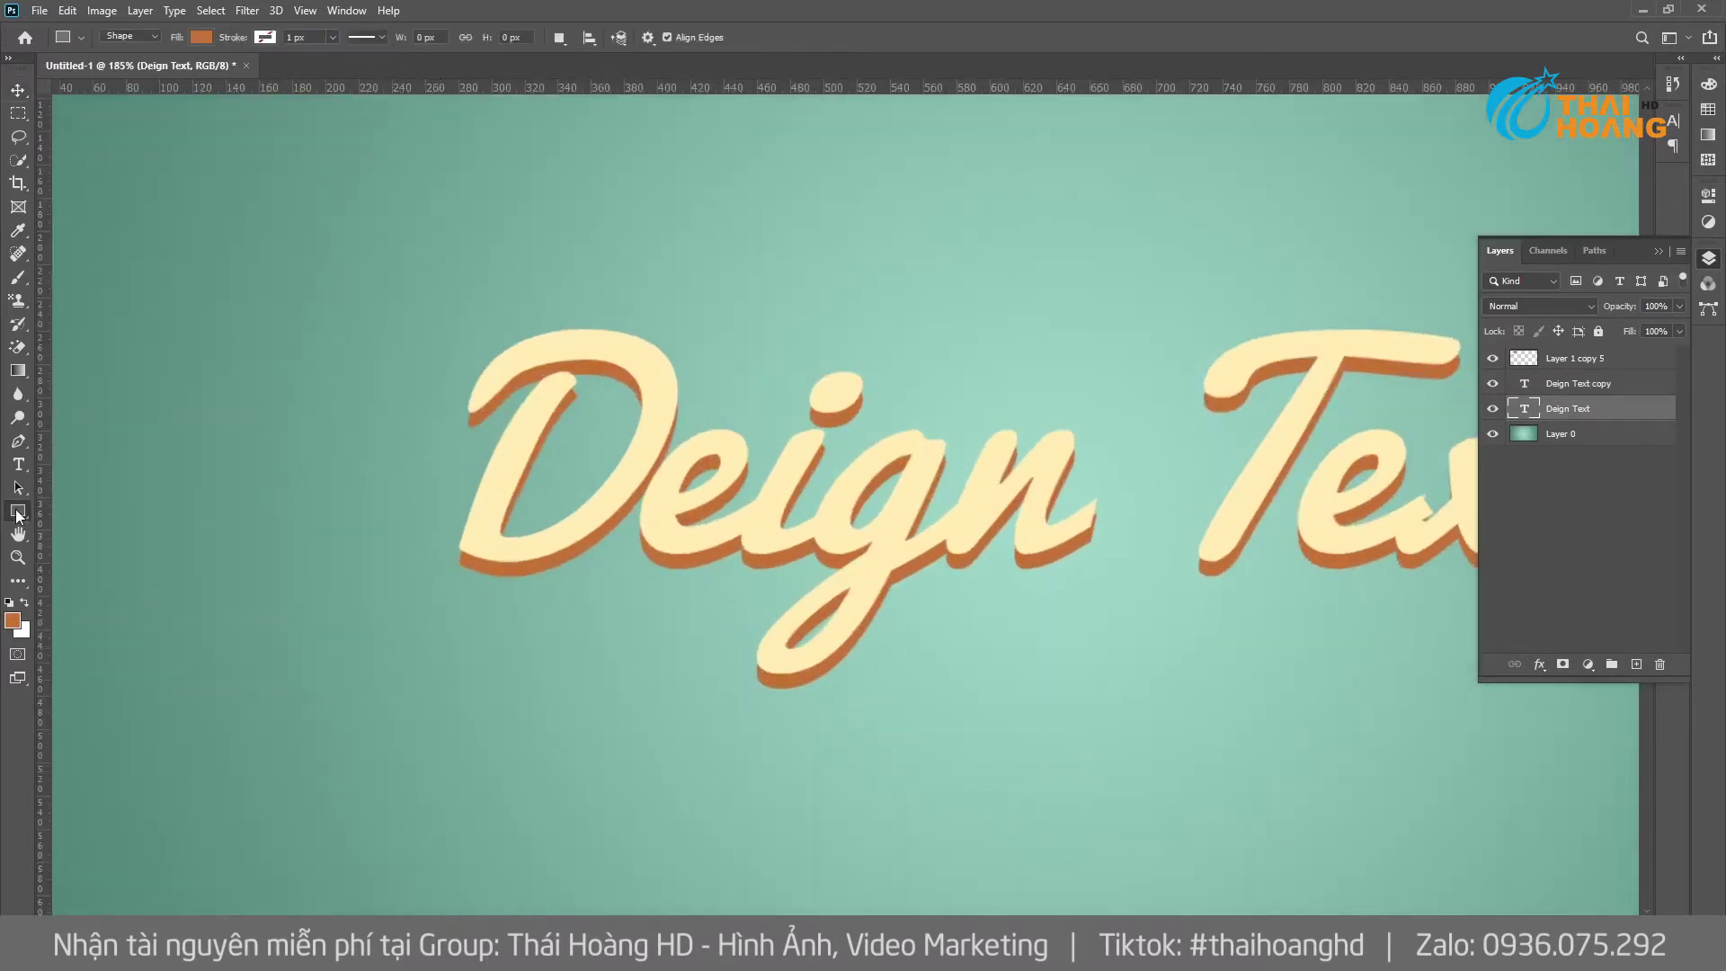
{"action": "left_click", "coordinate": [103, 516]}
{"action": "scroll", "coordinate": [446, 555], "scroll_direction": "up", "scroll_amount": 2}
{"action": "scroll", "coordinate": [447, 555], "scroll_direction": "up", "scroll_amount": 3}
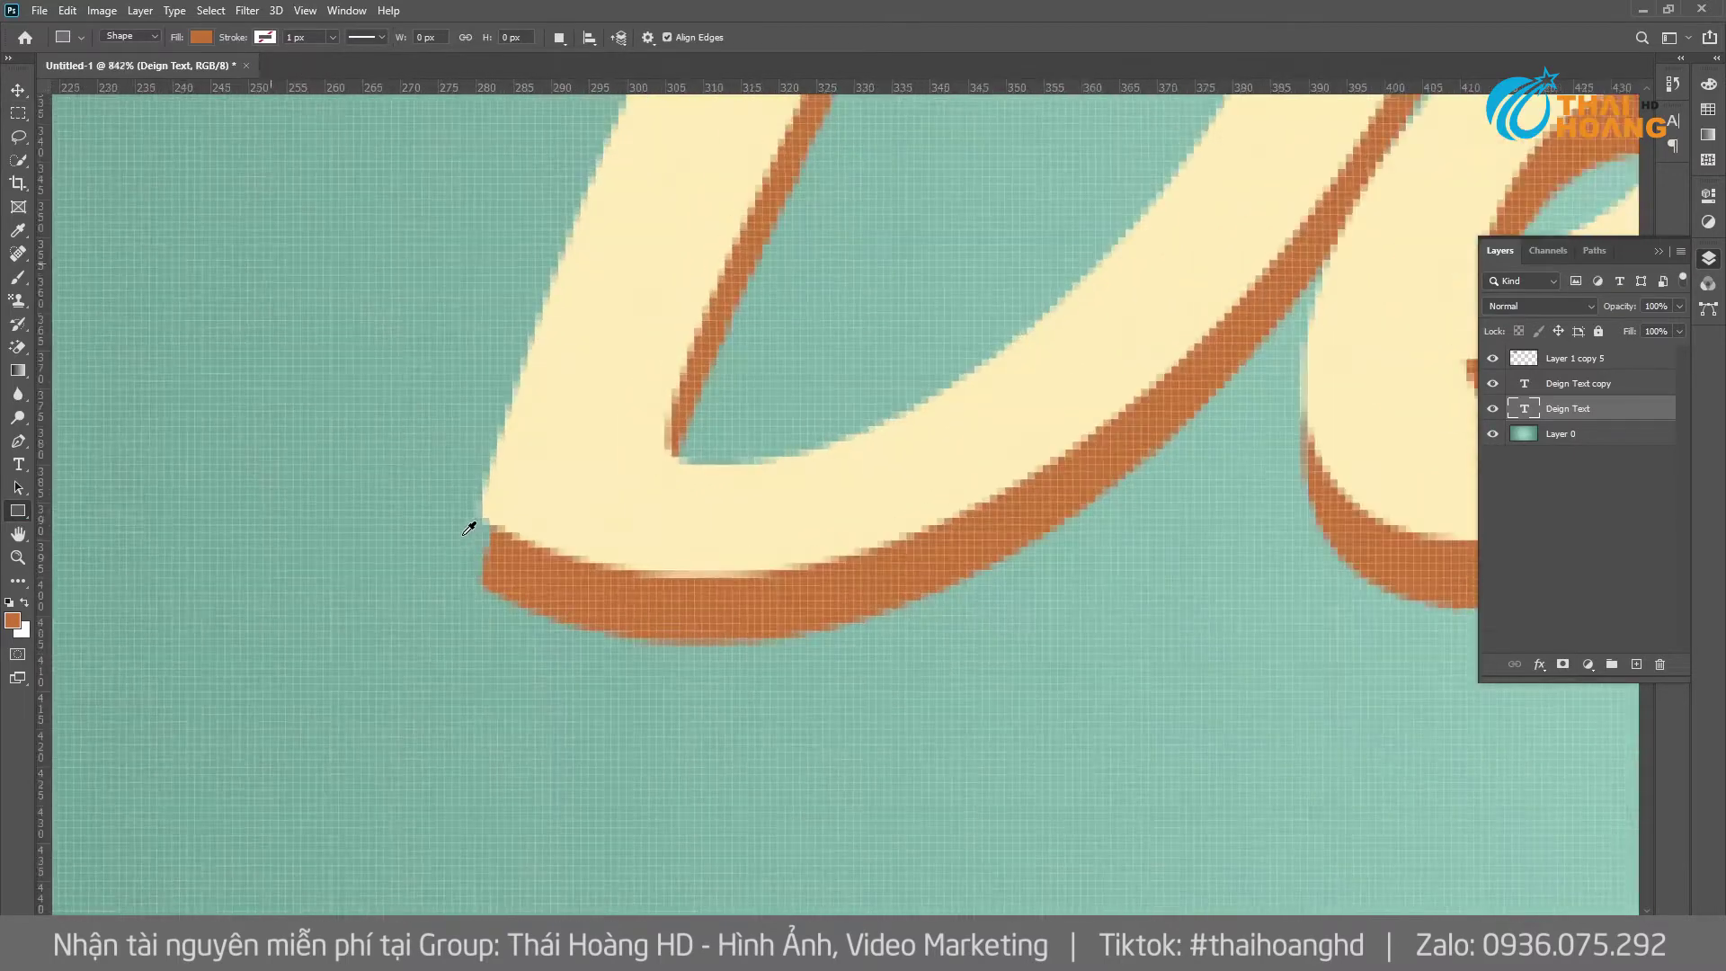
{"action": "scroll", "coordinate": [470, 516], "scroll_direction": "up", "scroll_amount": 3}
{"action": "left_click_drag", "start_coordinate": [495, 483], "coordinate": [599, 603]}
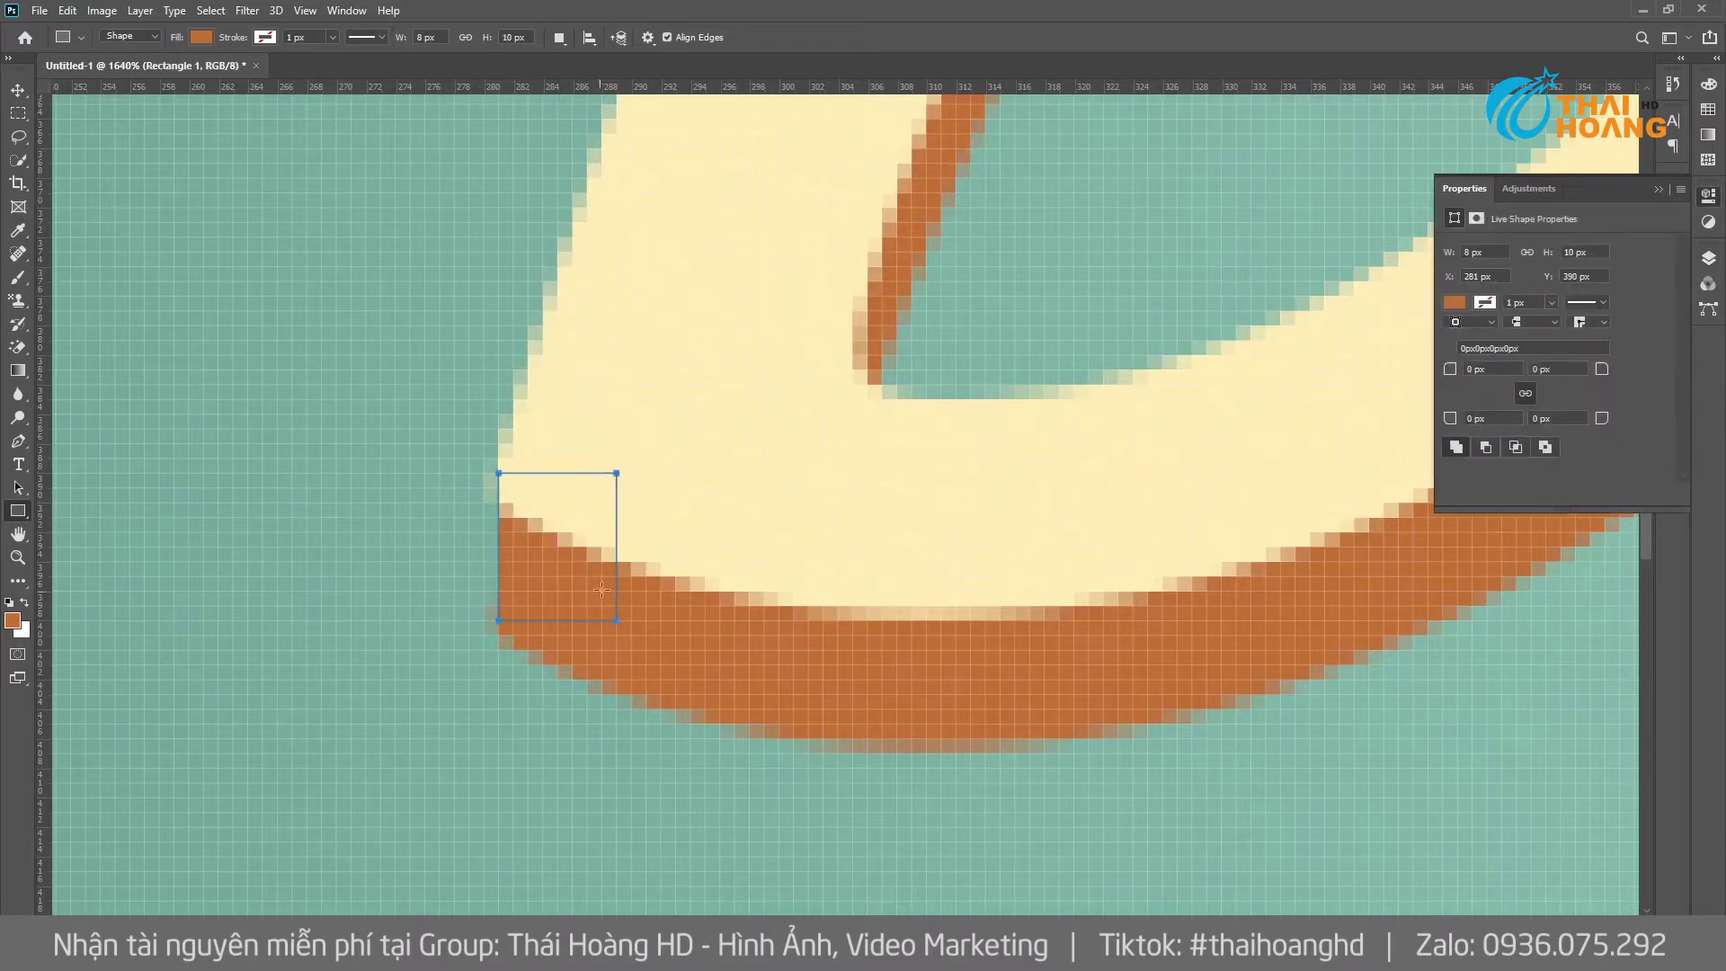
{"action": "left_click", "coordinate": [1658, 190]}
{"action": "scroll", "coordinate": [1063, 208], "scroll_direction": "down", "scroll_amount": 1, "text": "alt"}
{"action": "scroll", "coordinate": [1063, 208], "scroll_direction": "up", "scroll_amount": 5}
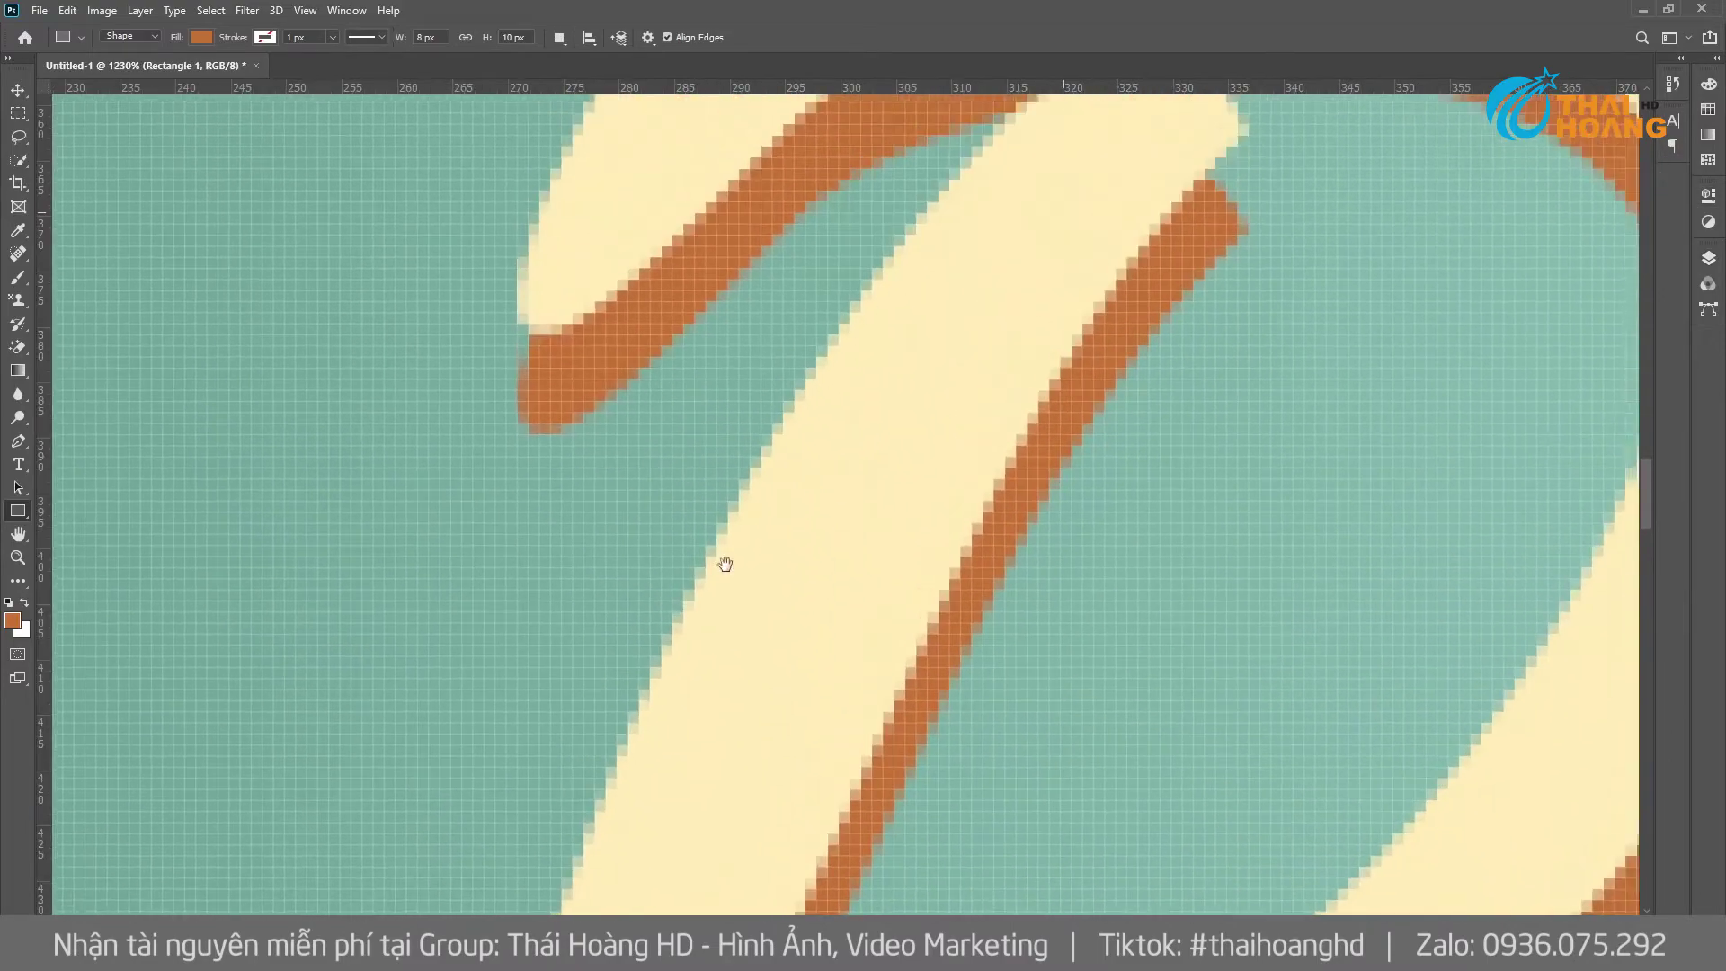
{"action": "scroll", "coordinate": [1061, 359], "scroll_direction": "up", "scroll_amount": 1, "text": "alt"}
{"action": "left_click_drag", "start_coordinate": [944, 293], "coordinate": [1081, 438]}
Patch the e's offset edge with narrow rectangles, including 2x13 and 6x10 px.
{"action": "scroll", "coordinate": [1083, 427], "scroll_direction": "down", "scroll_amount": 2}
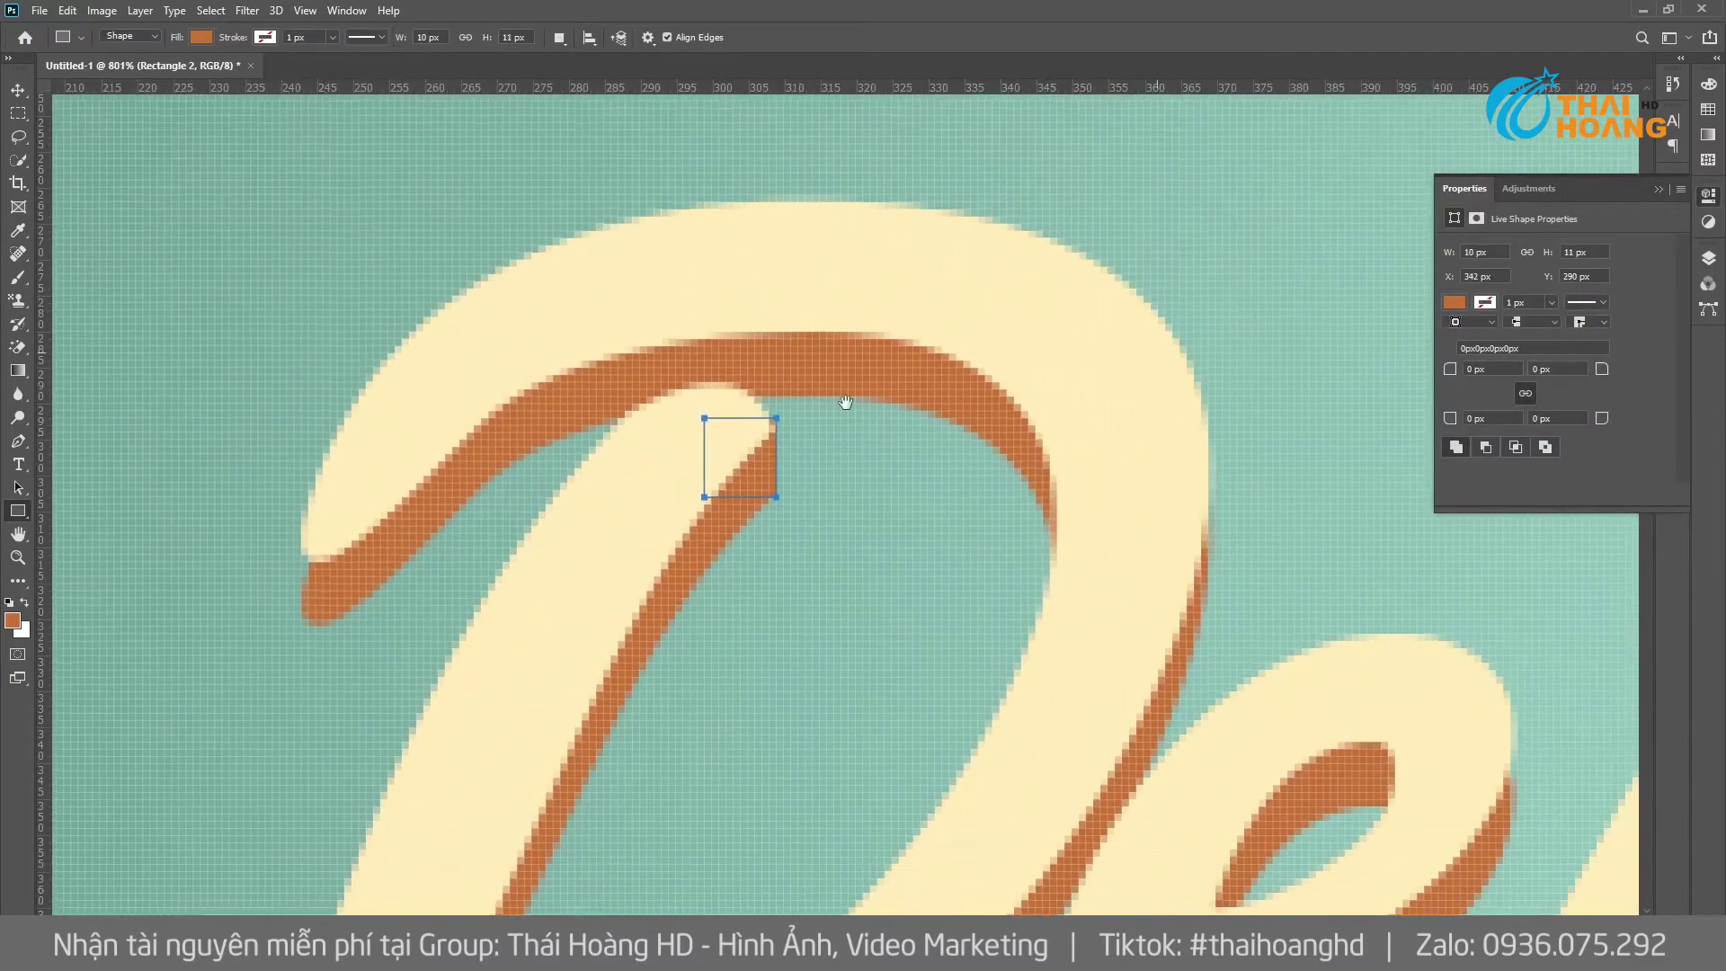
{"action": "scroll", "coordinate": [279, 572], "scroll_direction": "up", "scroll_amount": 1}
{"action": "scroll", "coordinate": [279, 573], "scroll_direction": "up", "scroll_amount": 1}
{"action": "left_click_drag", "start_coordinate": [309, 521], "coordinate": [374, 617]}
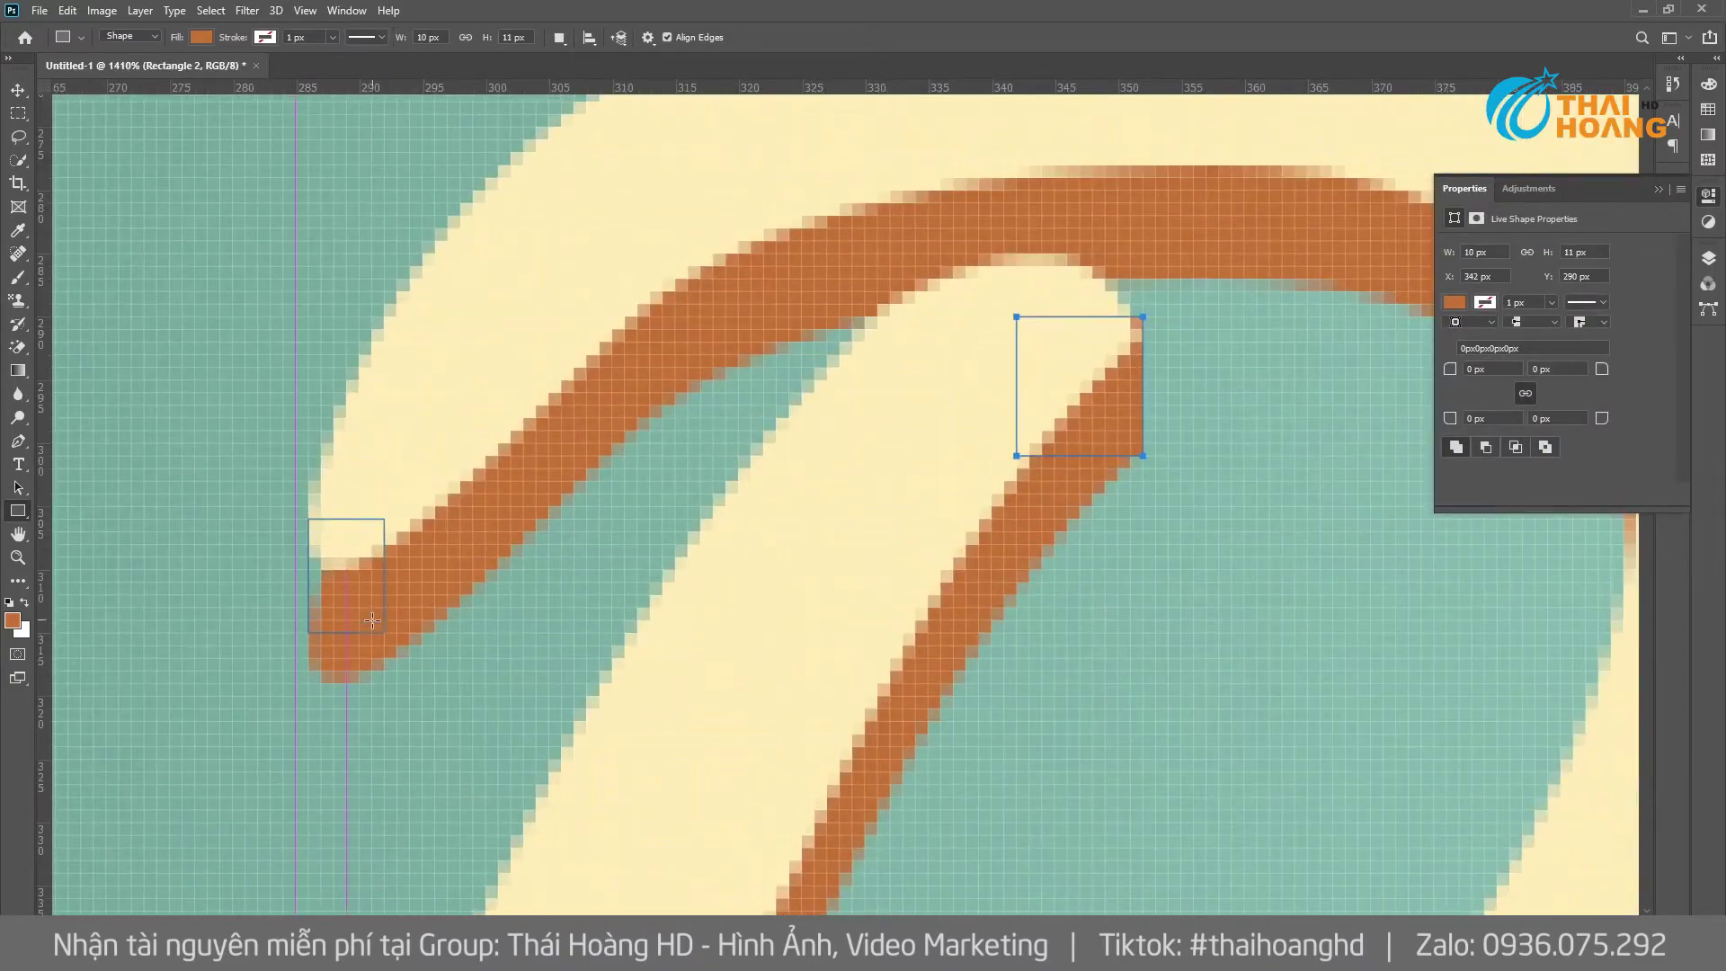
{"action": "scroll", "coordinate": [379, 593], "scroll_direction": "down", "scroll_amount": 1}
{"action": "scroll", "coordinate": [801, 223], "scroll_direction": "down", "scroll_amount": 2, "text": "alt"}
{"action": "scroll", "coordinate": [897, 400], "scroll_direction": "up", "scroll_amount": 1, "text": "alt"}
{"action": "scroll", "coordinate": [778, 366], "scroll_direction": "up", "scroll_amount": 1, "text": "alt"}
{"action": "left_click_drag", "start_coordinate": [787, 303], "coordinate": [857, 441]}
{"action": "scroll", "coordinate": [857, 441], "scroll_direction": "down", "scroll_amount": 1, "text": "alt"}
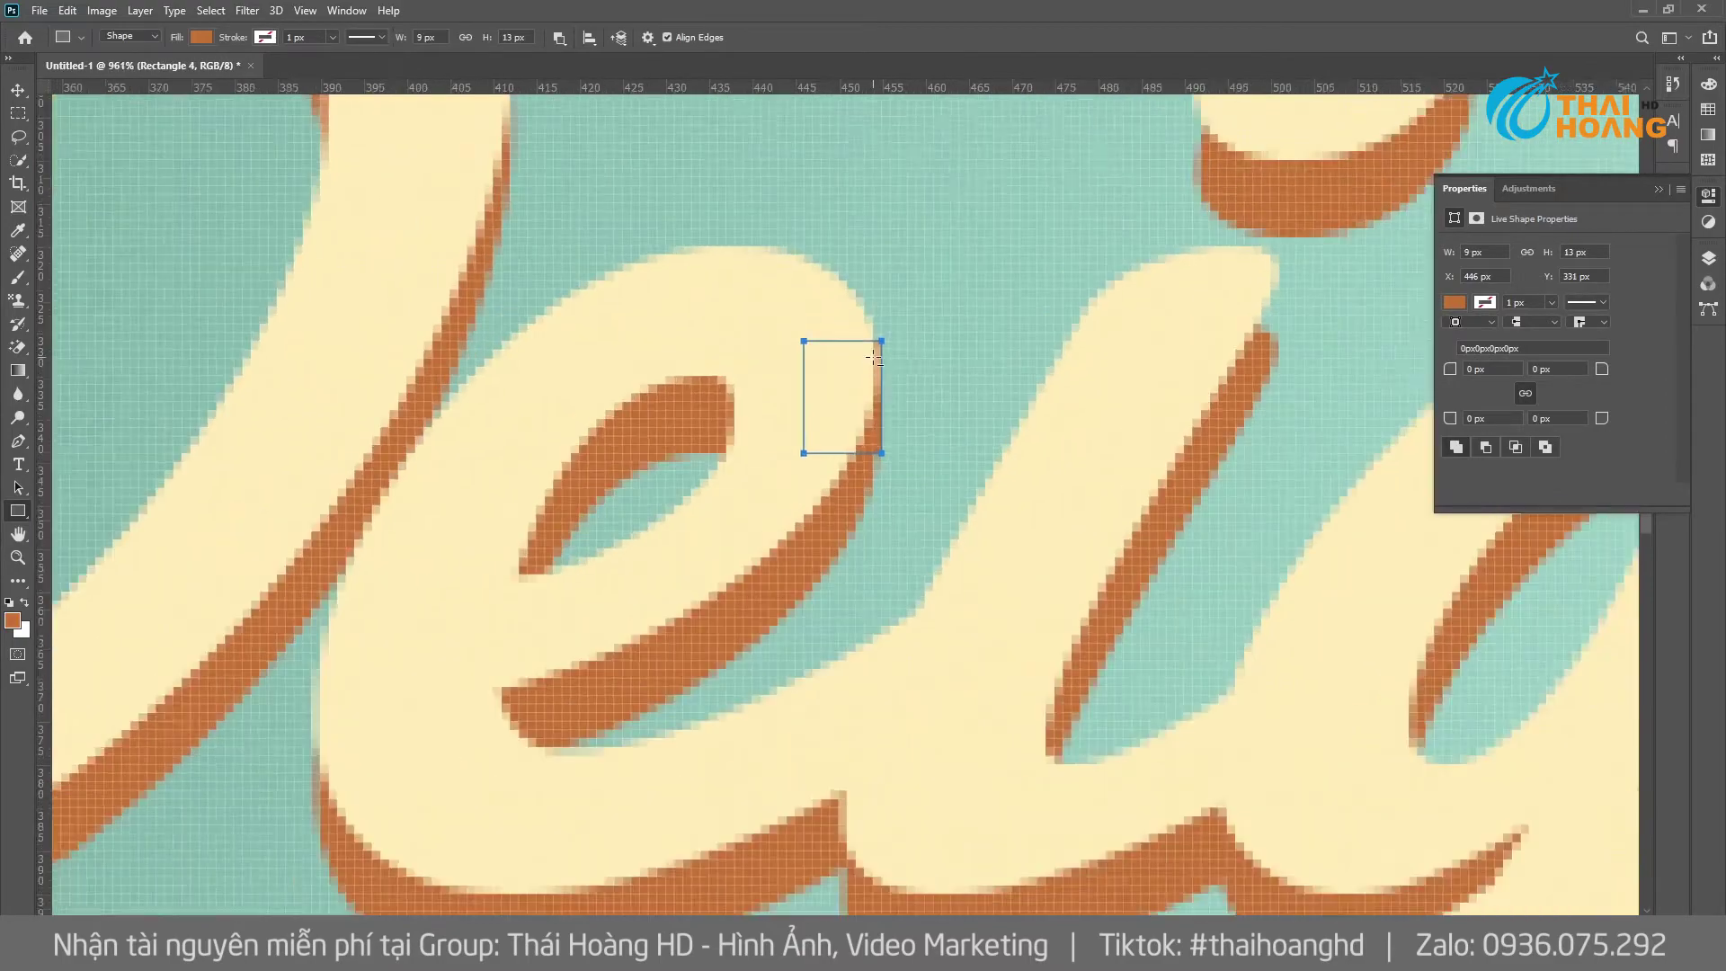
{"action": "key", "text": "ctrl+z"}
{"action": "left_click_drag", "start_coordinate": [852, 326], "coordinate": [873, 447]}
{"action": "left_click_drag", "start_coordinate": [866, 347], "coordinate": [877, 445]}
{"action": "scroll", "coordinate": [877, 445], "scroll_direction": "down", "scroll_amount": 1, "text": "alt"}
{"action": "scroll", "coordinate": [783, 398], "scroll_direction": "right", "scroll_amount": 3}
{"action": "left_click_drag", "start_coordinate": [790, 373], "coordinate": [832, 444]}
{"action": "scroll", "coordinate": [832, 444], "scroll_direction": "up", "scroll_amount": 3}
{"action": "scroll", "coordinate": [773, 539], "scroll_direction": "up", "scroll_amount": 5, "text": "alt"}
Add 8x10 and 6x11 px patches around the i and nearby stroke ends.
{"action": "left_click_drag", "start_coordinate": [870, 269], "coordinate": [956, 400]}
{"action": "scroll", "coordinate": [955, 400], "scroll_direction": "down", "scroll_amount": 2, "text": "alt"}
{"action": "left_click_drag", "start_coordinate": [791, 441], "coordinate": [719, 539]}
{"action": "scroll", "coordinate": [719, 539], "scroll_direction": "down", "scroll_amount": 2, "text": "alt"}
{"action": "mouse_move", "coordinate": [989, 630]}
{"action": "left_mouse_down"}
{"action": "mouse_move", "coordinate": [955, 359]}
{"action": "mouse_move", "coordinate": [1001, 292]}
{"action": "left_mouse_up"}
{"action": "scroll", "coordinate": [1040, 200], "scroll_direction": "up", "scroll_amount": 2, "text": "alt"}
{"action": "left_click_drag", "start_coordinate": [1038, 200], "coordinate": [1100, 315]}
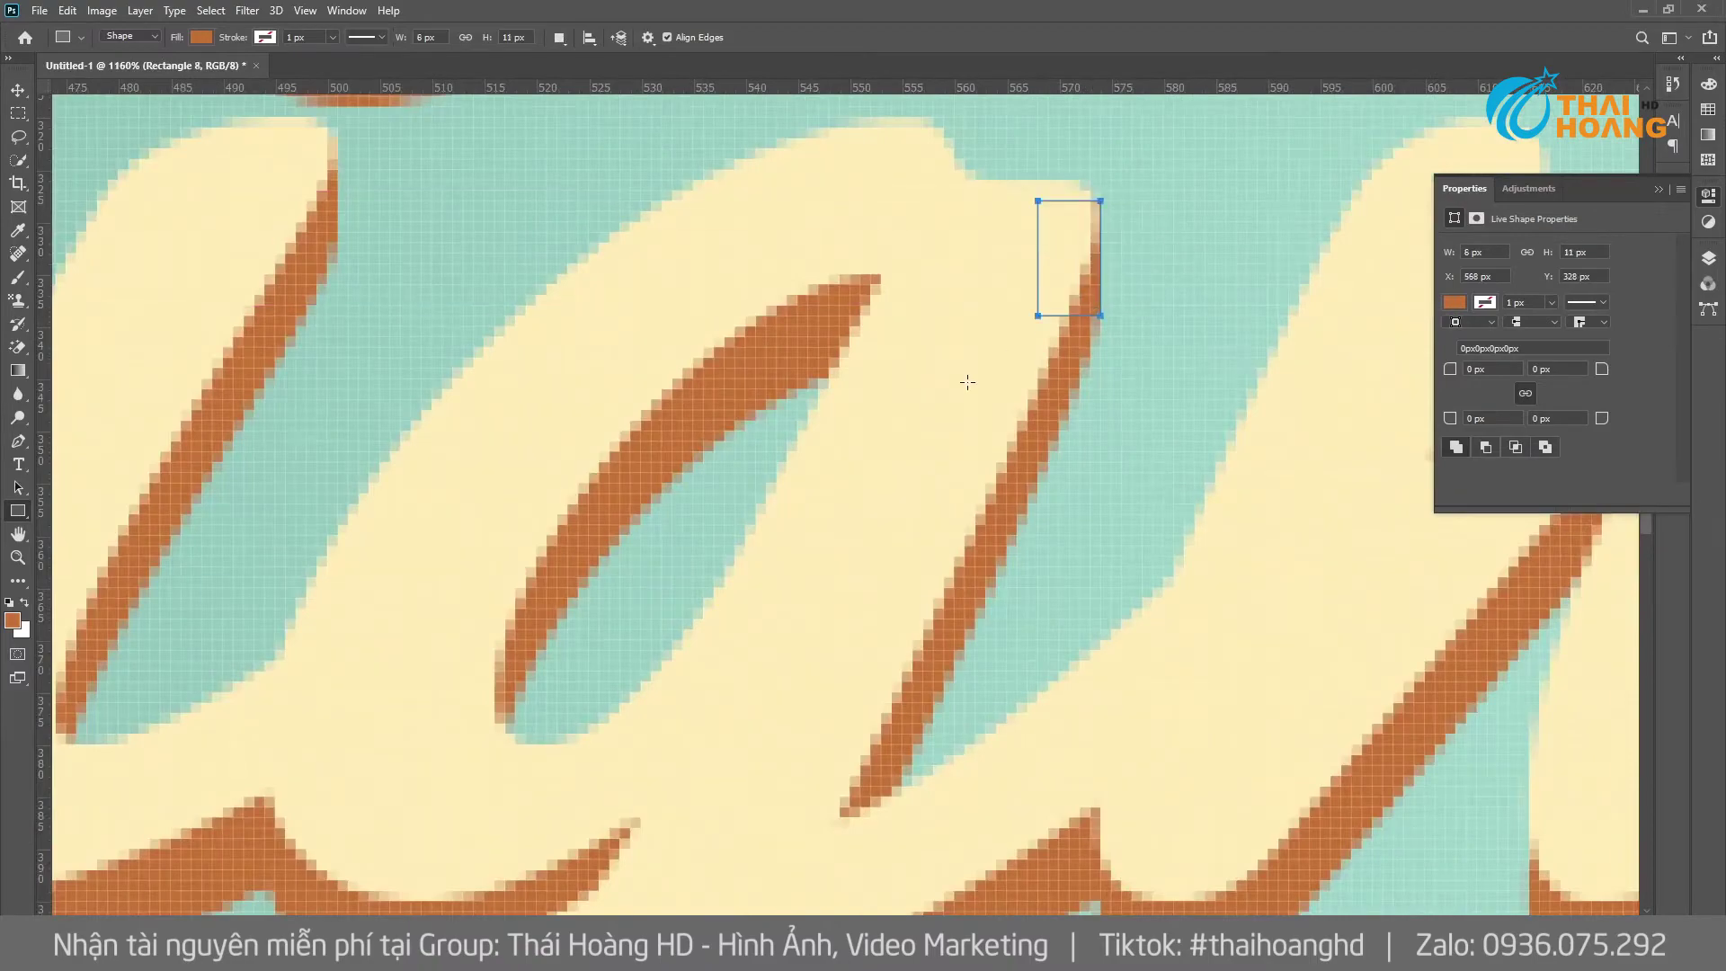
{"action": "scroll", "coordinate": [944, 424], "scroll_direction": "down", "scroll_amount": 3, "text": "alt"}
{"action": "scroll", "coordinate": [894, 500], "scroll_direction": "down", "scroll_amount": 2, "text": "alt"}
{"action": "scroll", "coordinate": [975, 462], "scroll_direction": "up", "scroll_amount": 2, "text": "alt"}
{"action": "scroll", "coordinate": [884, 618], "scroll_direction": "up", "scroll_amount": 4, "text": "alt"}
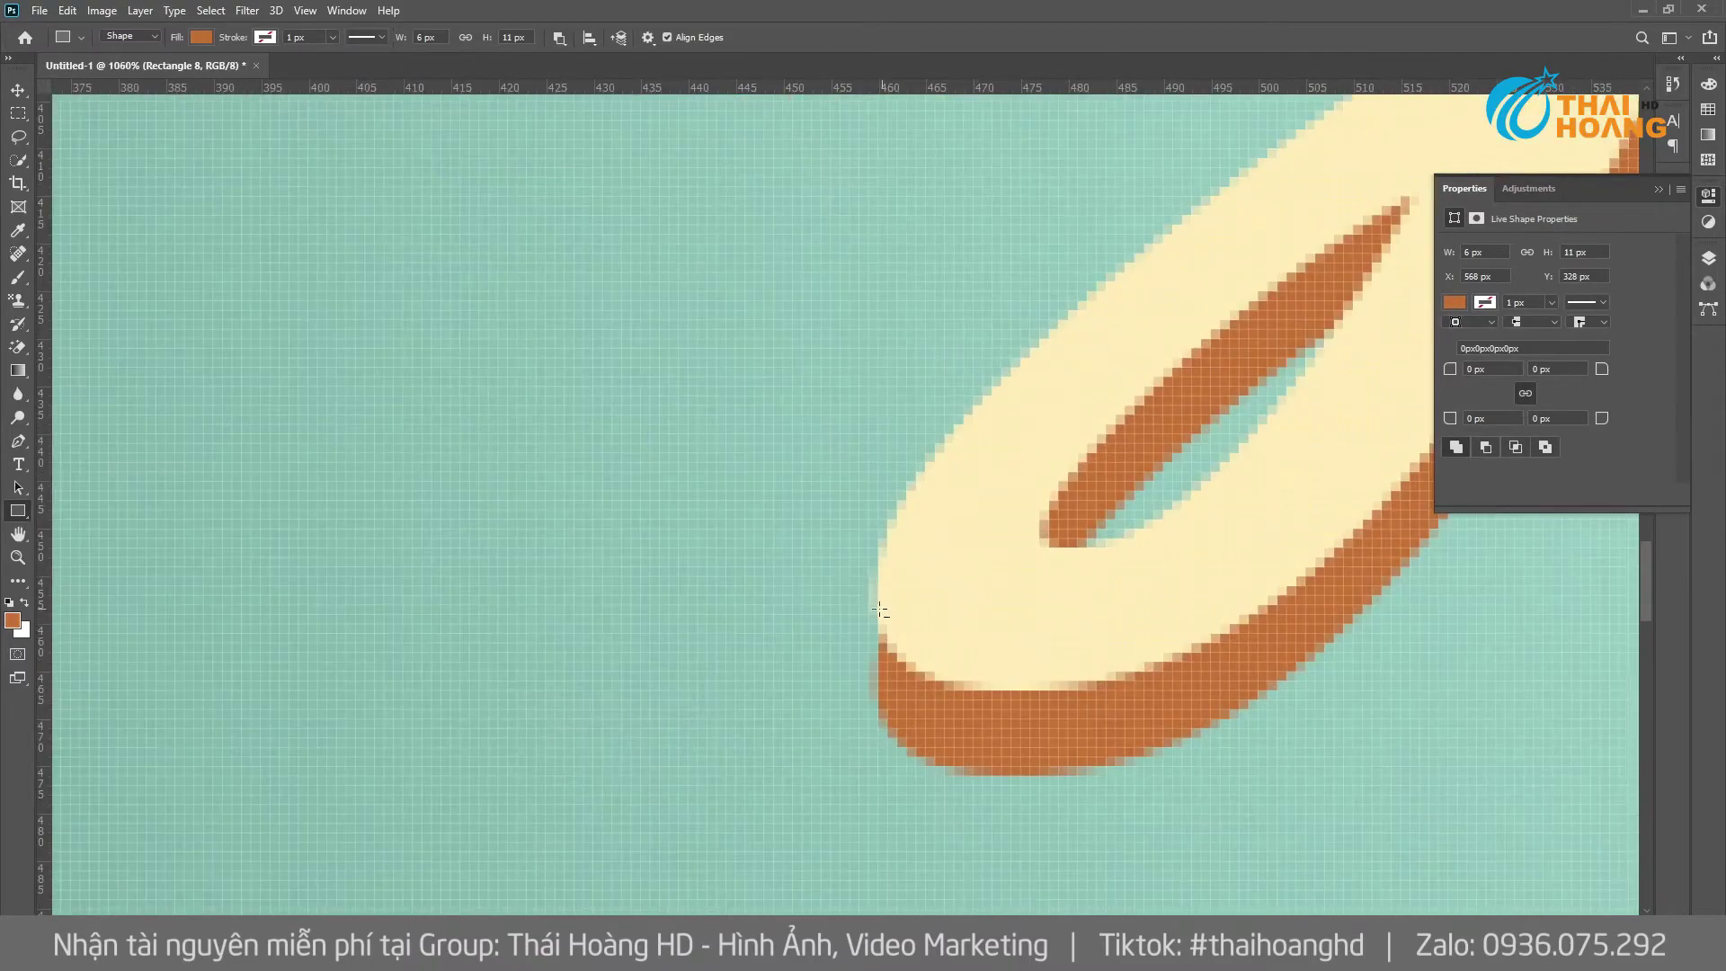
Patch the g's tail at 9x13 px and the n with 6x13 and 5x13 px rectangles.
{"action": "left_click_drag", "start_coordinate": [873, 576], "coordinate": [958, 700]}
{"action": "scroll", "coordinate": [958, 700], "scroll_direction": "down", "scroll_amount": 3, "text": "alt"}
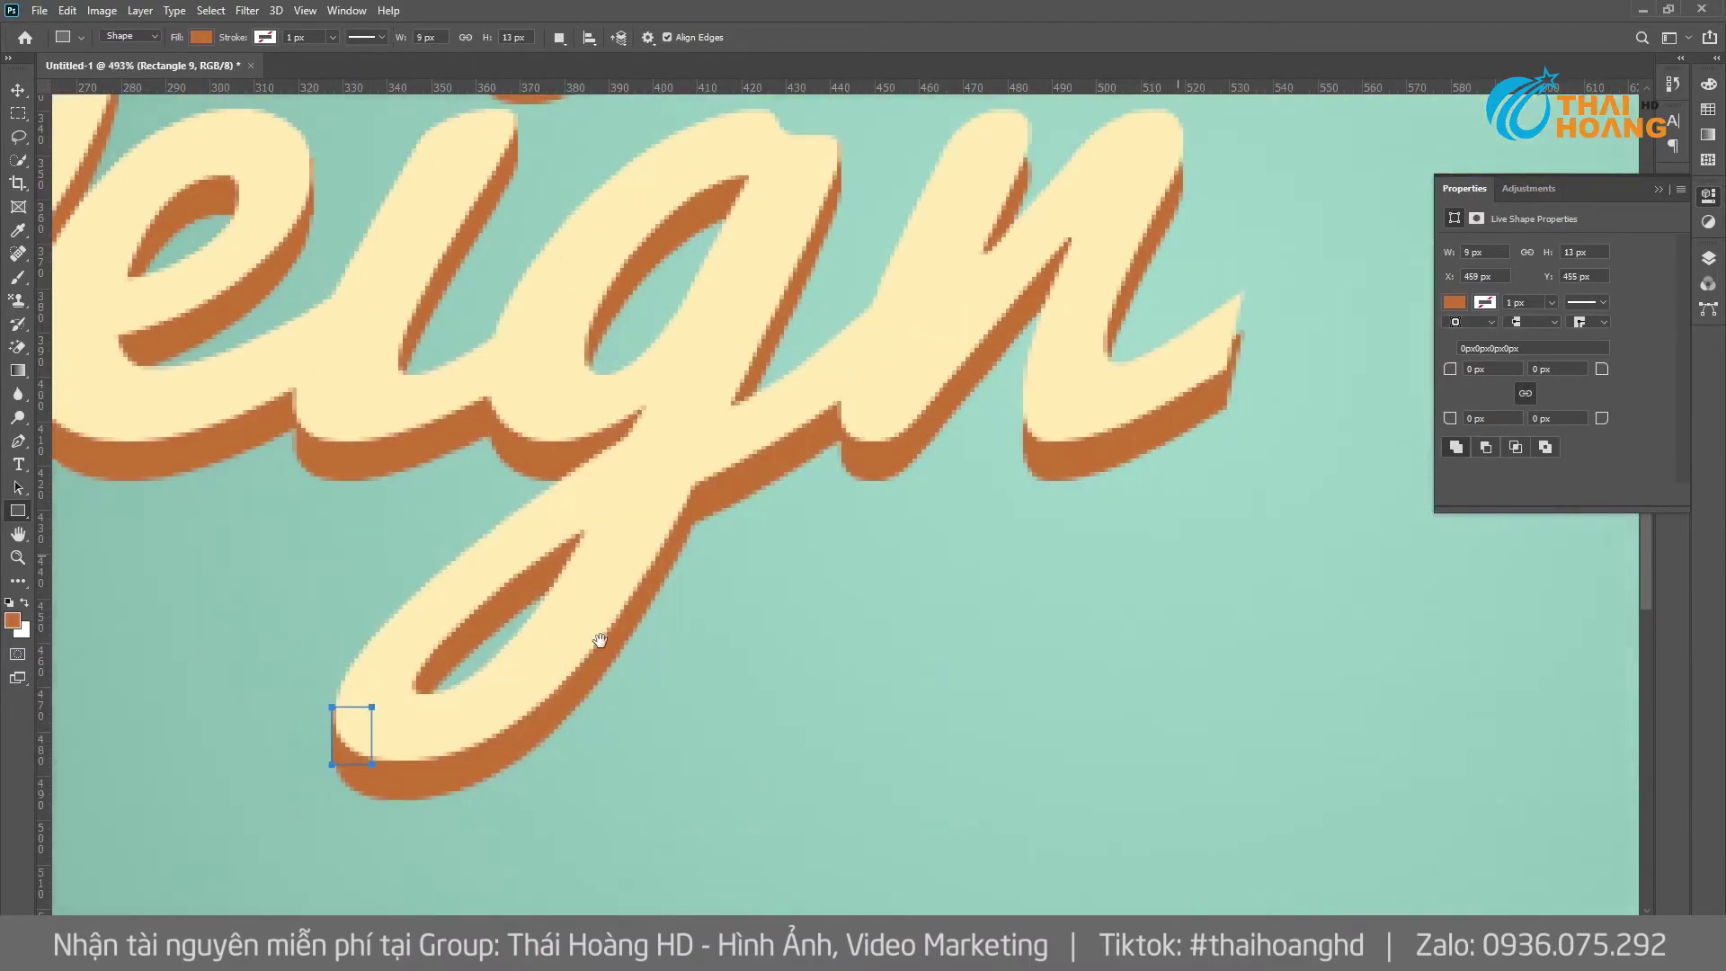
{"action": "left_click_drag", "start_coordinate": [622, 560], "coordinate": [573, 703]}
{"action": "scroll", "coordinate": [809, 449], "scroll_direction": "up", "scroll_amount": 3, "text": "alt"}
{"action": "scroll", "coordinate": [914, 216], "scroll_direction": "up", "scroll_amount": 3, "text": "alt"}
{"action": "left_click_drag", "start_coordinate": [913, 215], "coordinate": [983, 378]}
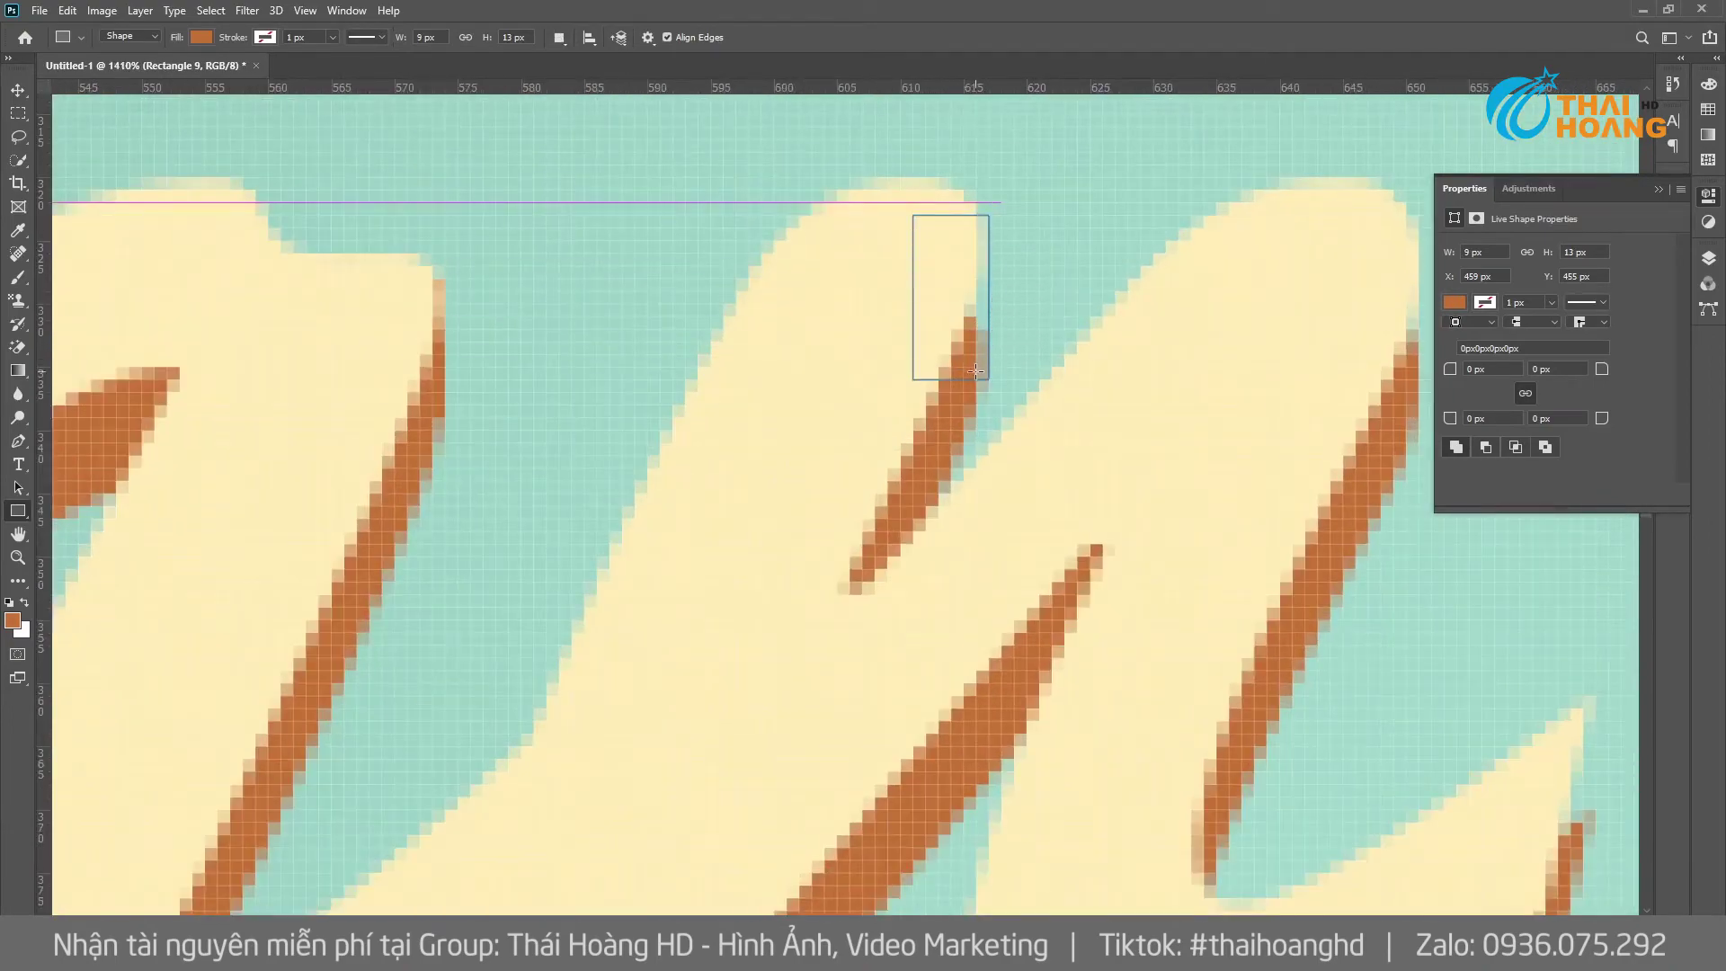
{"action": "scroll", "coordinate": [1135, 331], "scroll_direction": "down", "scroll_amount": 4, "text": "alt"}
{"action": "scroll", "coordinate": [1134, 331], "scroll_direction": "up", "scroll_amount": 3, "text": "alt"}
{"action": "left_click_drag", "start_coordinate": [1140, 295], "coordinate": [1189, 424]}
{"action": "scroll", "coordinate": [1182, 424], "scroll_direction": "down", "scroll_amount": 3, "text": "alt"}
{"action": "scroll", "coordinate": [886, 499], "scroll_direction": "up", "scroll_amount": 3, "text": "alt"}
{"action": "scroll", "coordinate": [894, 494], "scroll_direction": "up", "scroll_amount": 3, "text": "alt"}
{"action": "left_click_drag", "start_coordinate": [890, 388], "coordinate": [936, 598]}
Draw small orange patch rectangles along the edge and on the T's top bar and stem.
{"action": "left_click_drag", "start_coordinate": [790, 501], "coordinate": [886, 674]}
{"action": "scroll", "coordinate": [885, 674], "scroll_direction": "down", "scroll_amount": 4, "text": "alt"}
{"action": "scroll", "coordinate": [1068, 475], "scroll_direction": "down", "scroll_amount": 3, "text": "alt"}
{"action": "scroll", "coordinate": [679, 324], "scroll_direction": "up", "scroll_amount": 2, "text": "alt"}
{"action": "scroll", "coordinate": [597, 311], "scroll_direction": "up", "scroll_amount": 2, "text": "alt"}
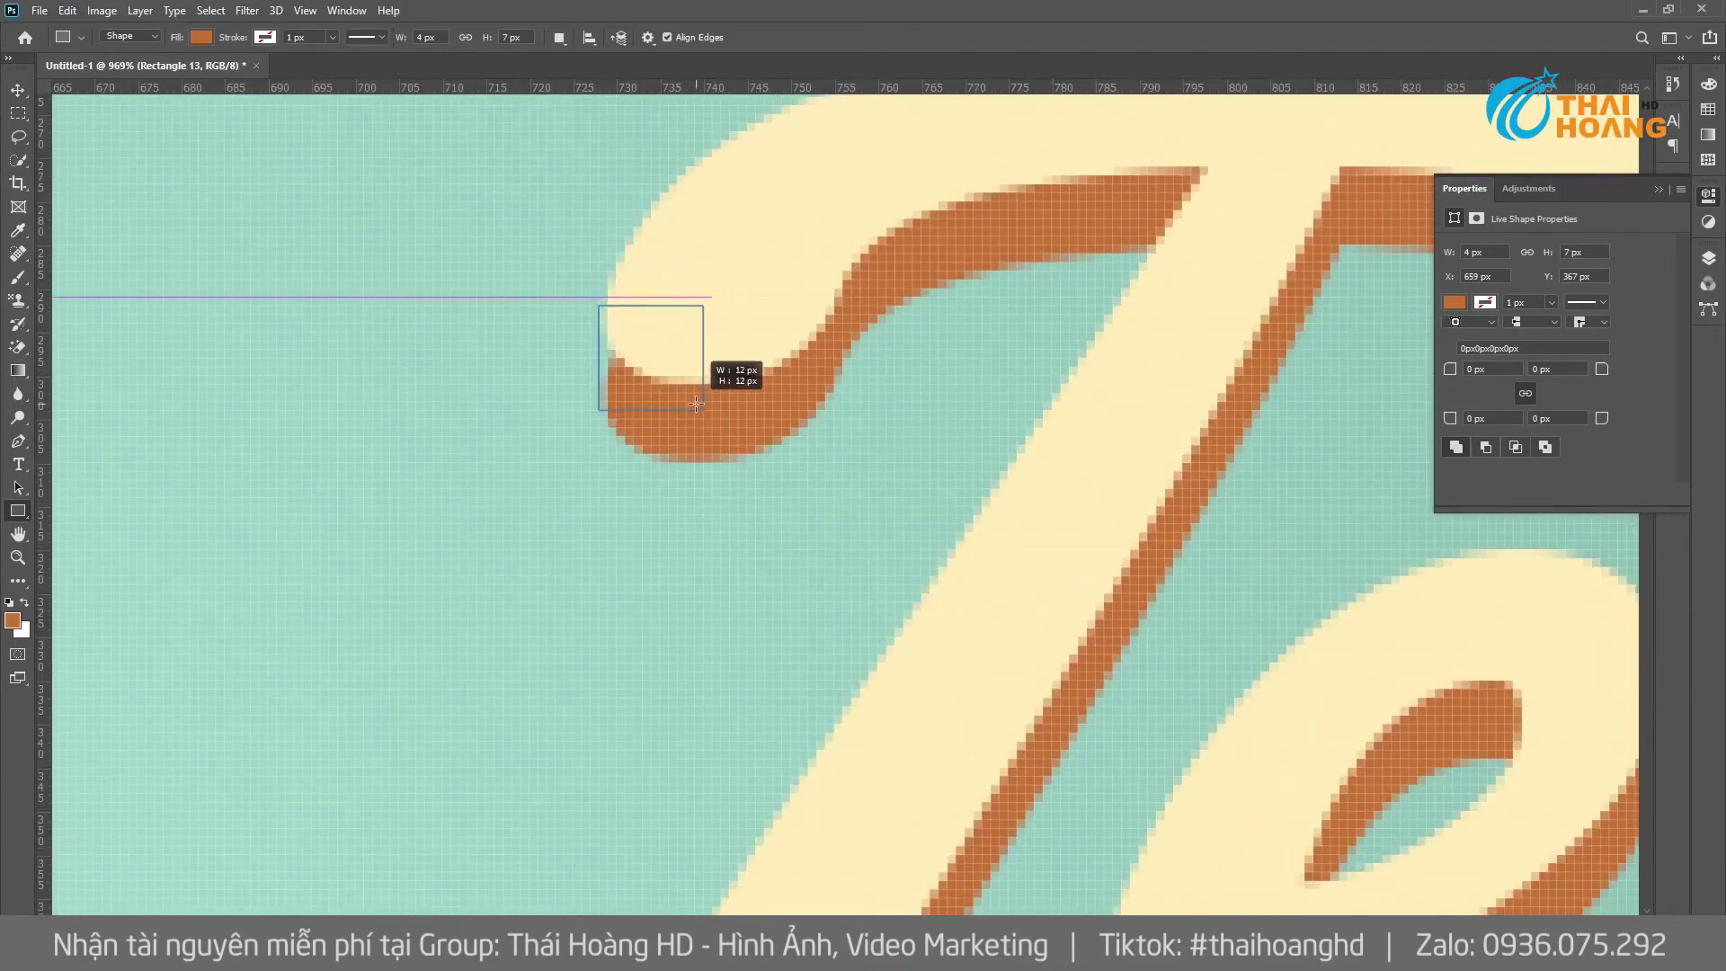
{"action": "scroll", "coordinate": [1076, 299], "scroll_direction": "right", "scroll_amount": 10}
{"action": "scroll", "coordinate": [1076, 299], "scroll_direction": "up", "scroll_amount": 2}
{"action": "left_click_drag", "start_coordinate": [776, 262], "coordinate": [907, 378]}
{"action": "scroll", "coordinate": [906, 377], "scroll_direction": "down", "scroll_amount": 3, "text": "alt"}
{"action": "scroll", "coordinate": [871, 308], "scroll_direction": "up", "scroll_amount": 1, "text": "alt"}
{"action": "scroll", "coordinate": [462, 416], "scroll_direction": "up", "scroll_amount": 2, "text": "alt"}
{"action": "left_click_drag", "start_coordinate": [451, 416], "coordinate": [543, 535]}
{"action": "scroll", "coordinate": [544, 535], "scroll_direction": "down", "scroll_amount": 3, "text": "alt"}
{"action": "scroll", "coordinate": [544, 535], "scroll_direction": "right", "scroll_amount": 10}
{"action": "scroll", "coordinate": [629, 359], "scroll_direction": "up", "scroll_amount": 3, "text": "alt"}
Add orange patches at the remaining offset tips (9x13, 11x9, 5x11, 6x6, 11x7 px, thin tip).
{"action": "left_click_drag", "start_coordinate": [585, 281], "coordinate": [700, 459]}
{"action": "scroll", "coordinate": [700, 460], "scroll_direction": "down", "scroll_amount": 3, "text": "alt"}
{"action": "scroll", "coordinate": [764, 557], "scroll_direction": "up", "scroll_amount": 2, "text": "alt"}
{"action": "left_click_drag", "start_coordinate": [729, 561], "coordinate": [826, 644]}
{"action": "scroll", "coordinate": [826, 644], "scroll_direction": "down", "scroll_amount": 3, "text": "alt"}
{"action": "scroll", "coordinate": [1013, 500], "scroll_direction": "up", "scroll_amount": 1, "text": "alt"}
{"action": "scroll", "coordinate": [899, 387], "scroll_direction": "up", "scroll_amount": 1, "text": "alt"}
{"action": "left_click_drag", "start_coordinate": [871, 373], "coordinate": [922, 499]}
{"action": "scroll", "coordinate": [921, 500], "scroll_direction": "down", "scroll_amount": 3, "text": "alt"}
{"action": "scroll", "coordinate": [899, 395], "scroll_direction": "up", "scroll_amount": 3, "text": "alt"}
{"action": "left_click_drag", "start_coordinate": [893, 332], "coordinate": [898, 398]}
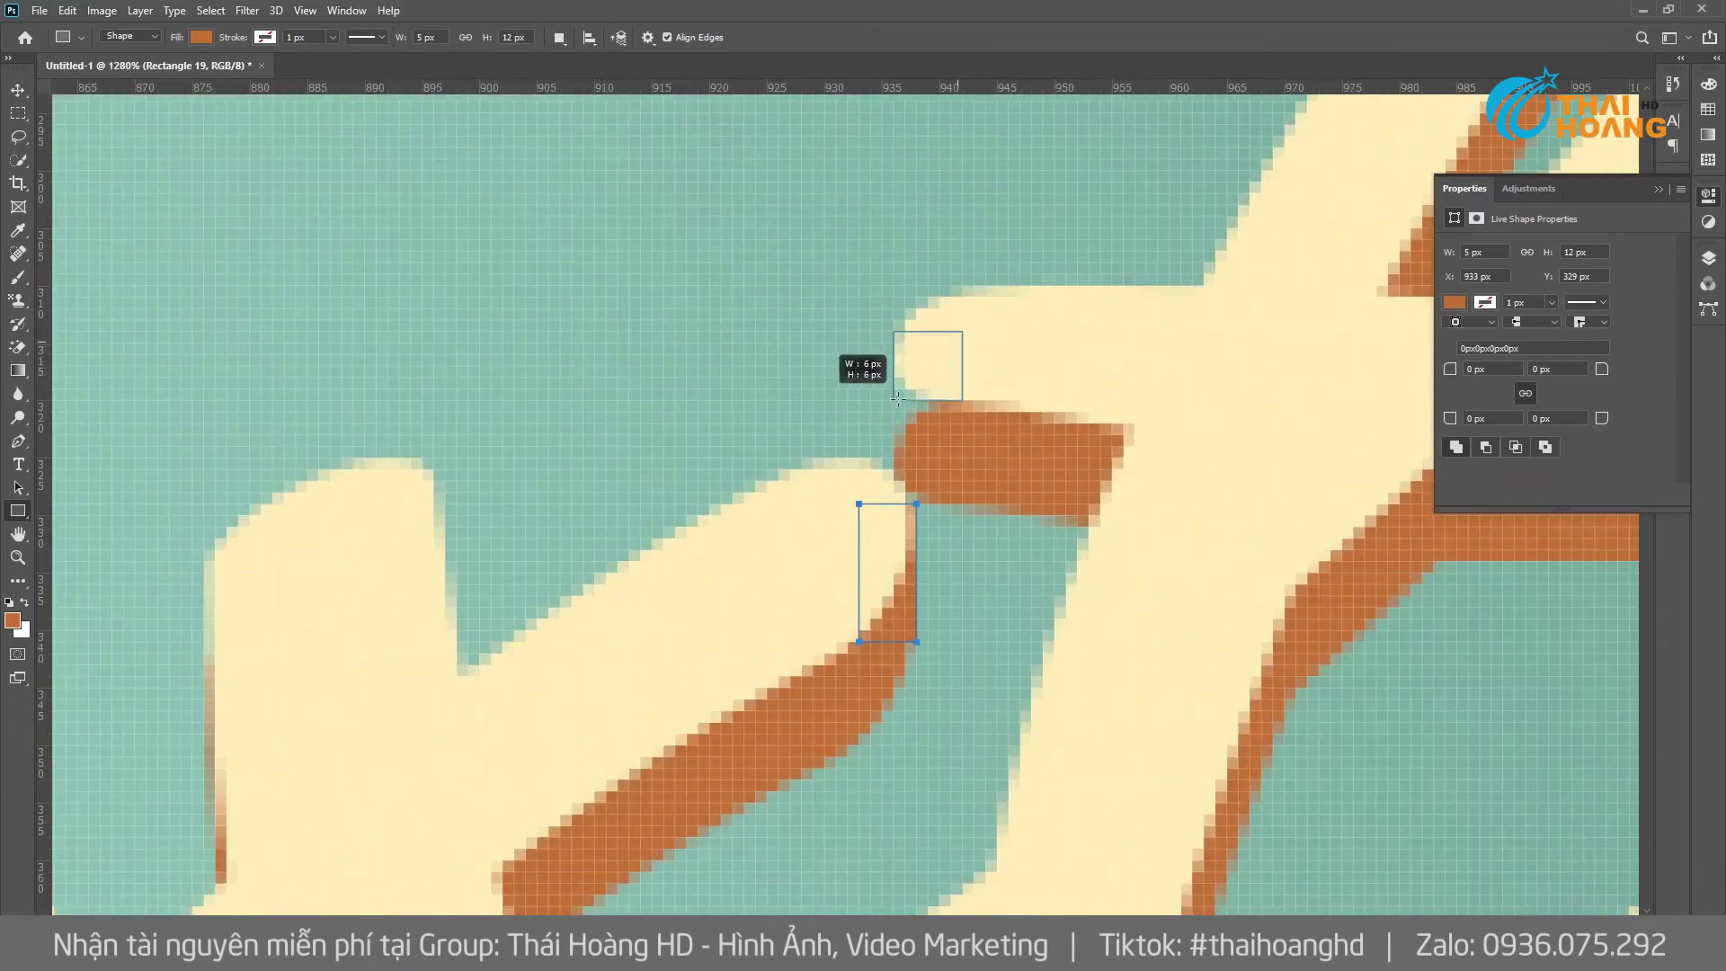
{"action": "left_click_drag", "start_coordinate": [902, 464], "coordinate": [902, 464]}
{"action": "scroll", "coordinate": [902, 464], "scroll_direction": "down", "scroll_amount": 3, "text": "alt"}
{"action": "scroll", "coordinate": [832, 285], "scroll_direction": "up", "scroll_amount": 2, "text": "alt"}
{"action": "scroll", "coordinate": [621, 462], "scroll_direction": "up", "scroll_amount": 1, "text": "alt"}
{"action": "left_click_drag", "start_coordinate": [569, 445], "coordinate": [647, 495]}
{"action": "scroll", "coordinate": [854, 378], "scroll_direction": "up", "scroll_amount": 1, "text": "alt"}
{"action": "scroll", "coordinate": [841, 361], "scroll_direction": "up", "scroll_amount": 1, "text": "alt"}
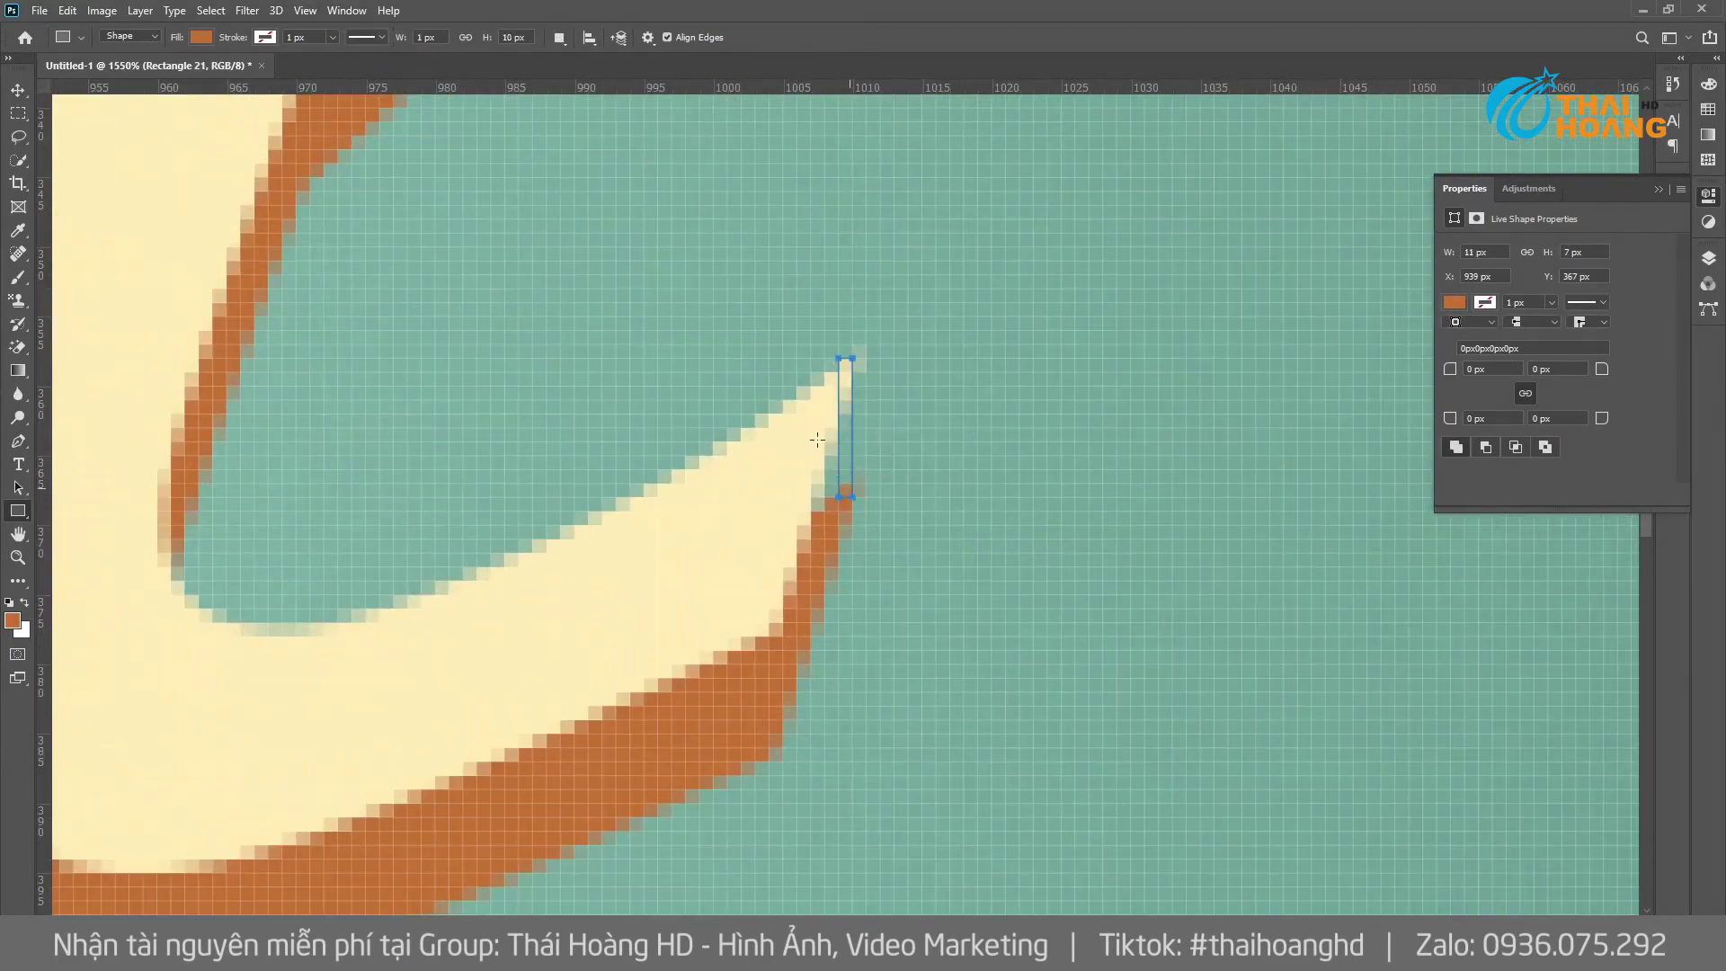
{"action": "left_click_drag", "start_coordinate": [817, 439], "coordinate": [840, 499]}
{"action": "scroll", "coordinate": [820, 444], "scroll_direction": "down", "scroll_amount": 3, "text": "alt"}
{"action": "scroll", "coordinate": [814, 194], "scroll_direction": "up", "scroll_amount": 3, "text": "alt"}
Add the last patches, including a 9x17 px one near the D's base, and zoom out.
{"action": "left_click_drag", "start_coordinate": [814, 194], "coordinate": [944, 354]}
{"action": "scroll", "coordinate": [770, 450], "scroll_direction": "up", "scroll_amount": 2}
{"action": "scroll", "coordinate": [800, 479], "scroll_direction": "down", "scroll_amount": 2, "text": "alt"}
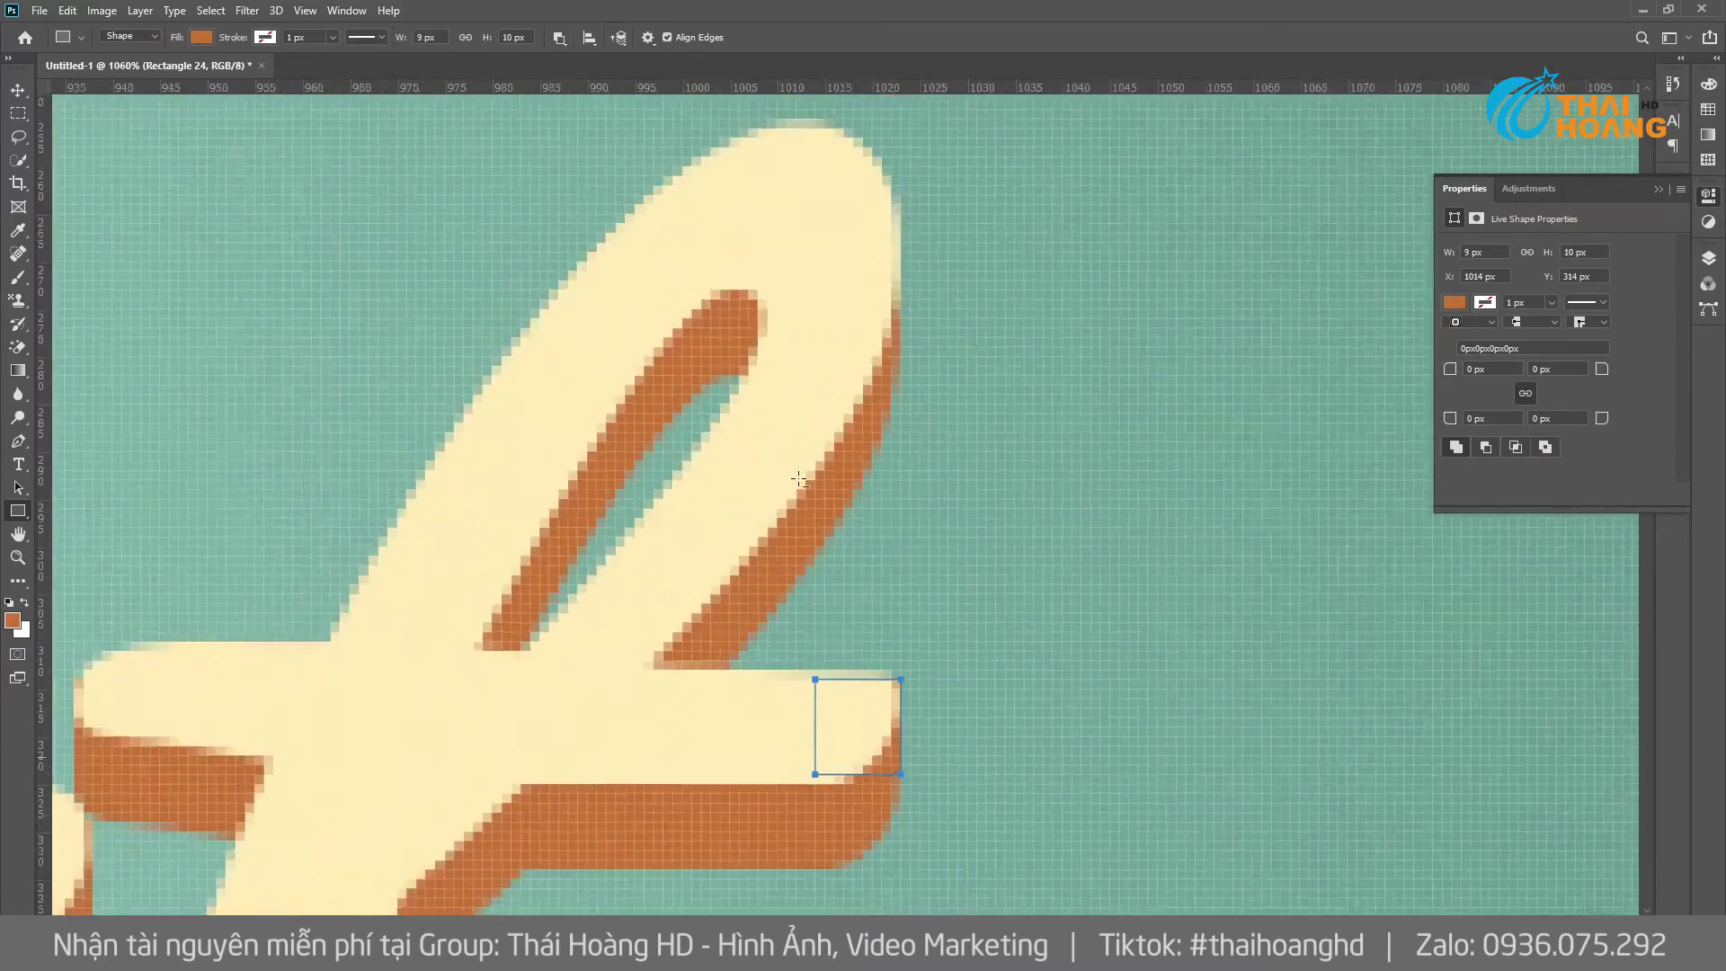
{"action": "scroll", "coordinate": [799, 479], "scroll_direction": "down", "scroll_amount": 3, "text": "alt"}
{"action": "scroll", "coordinate": [828, 535], "scroll_direction": "down", "scroll_amount": 1, "text": "alt"}
{"action": "scroll", "coordinate": [828, 535], "scroll_direction": "down", "scroll_amount": 2, "text": "alt"}
{"action": "mouse_move", "coordinate": [828, 535]}
{"action": "left_mouse_down"}
{"action": "mouse_move", "coordinate": [968, 383]}
{"action": "mouse_move", "coordinate": [827, 377]}
{"action": "left_mouse_up"}
{"action": "scroll", "coordinate": [552, 422], "scroll_direction": "up", "scroll_amount": 3, "text": "alt"}
{"action": "scroll", "coordinate": [332, 533], "scroll_direction": "up", "scroll_amount": 2, "text": "alt"}
{"action": "left_click_drag", "start_coordinate": [436, 430], "coordinate": [526, 593]}
{"action": "scroll", "coordinate": [542, 547], "scroll_direction": "down", "scroll_amount": 2, "text": "alt"}
{"action": "scroll", "coordinate": [542, 546], "scroll_direction": "down", "scroll_amount": 3, "text": "alt"}
{"action": "scroll", "coordinate": [940, 374], "scroll_direction": "down", "scroll_amount": 1, "text": "alt"}
{"action": "scroll", "coordinate": [886, 327], "scroll_direction": "down", "scroll_amount": 1, "text": "alt"}
{"action": "scroll", "coordinate": [993, 331], "scroll_direction": "down", "scroll_amount": 1, "text": "alt"}
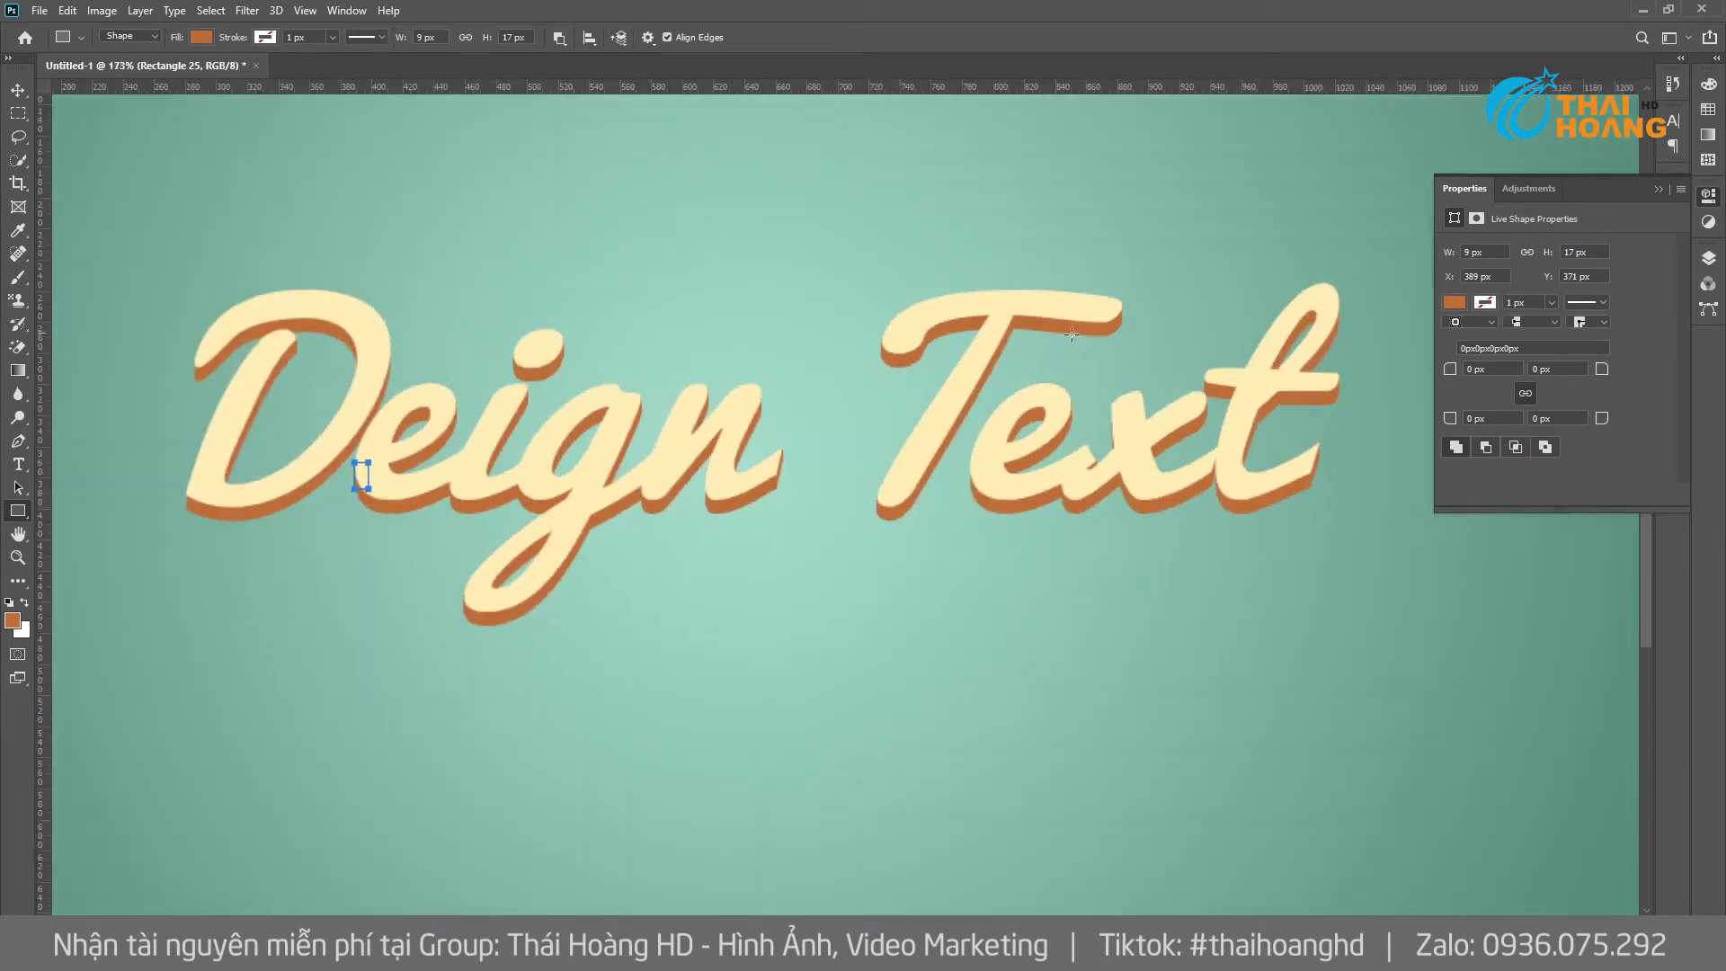
{"action": "left_click", "coordinate": [1657, 189]}
Merge layers Rectangle 1 through Rectangle 25 into a single shape layer.
{"action": "left_click", "coordinate": [1708, 258]}
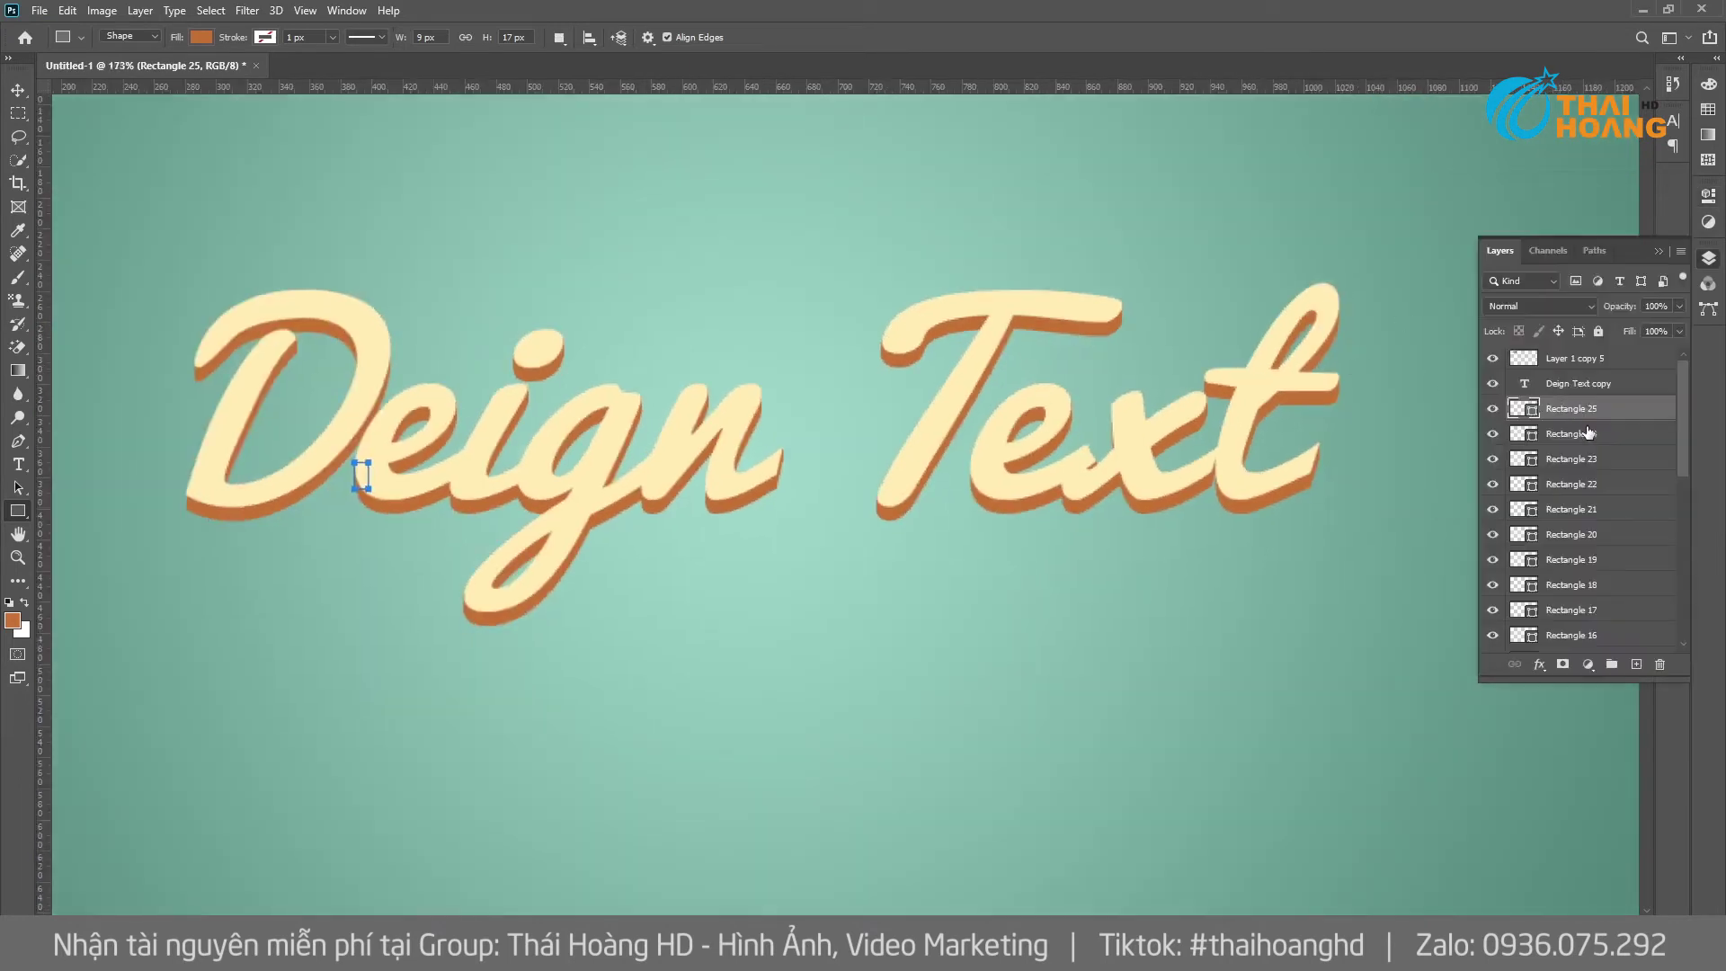
{"action": "left_click_drag", "start_coordinate": [1679, 441], "coordinate": [1675, 600]}
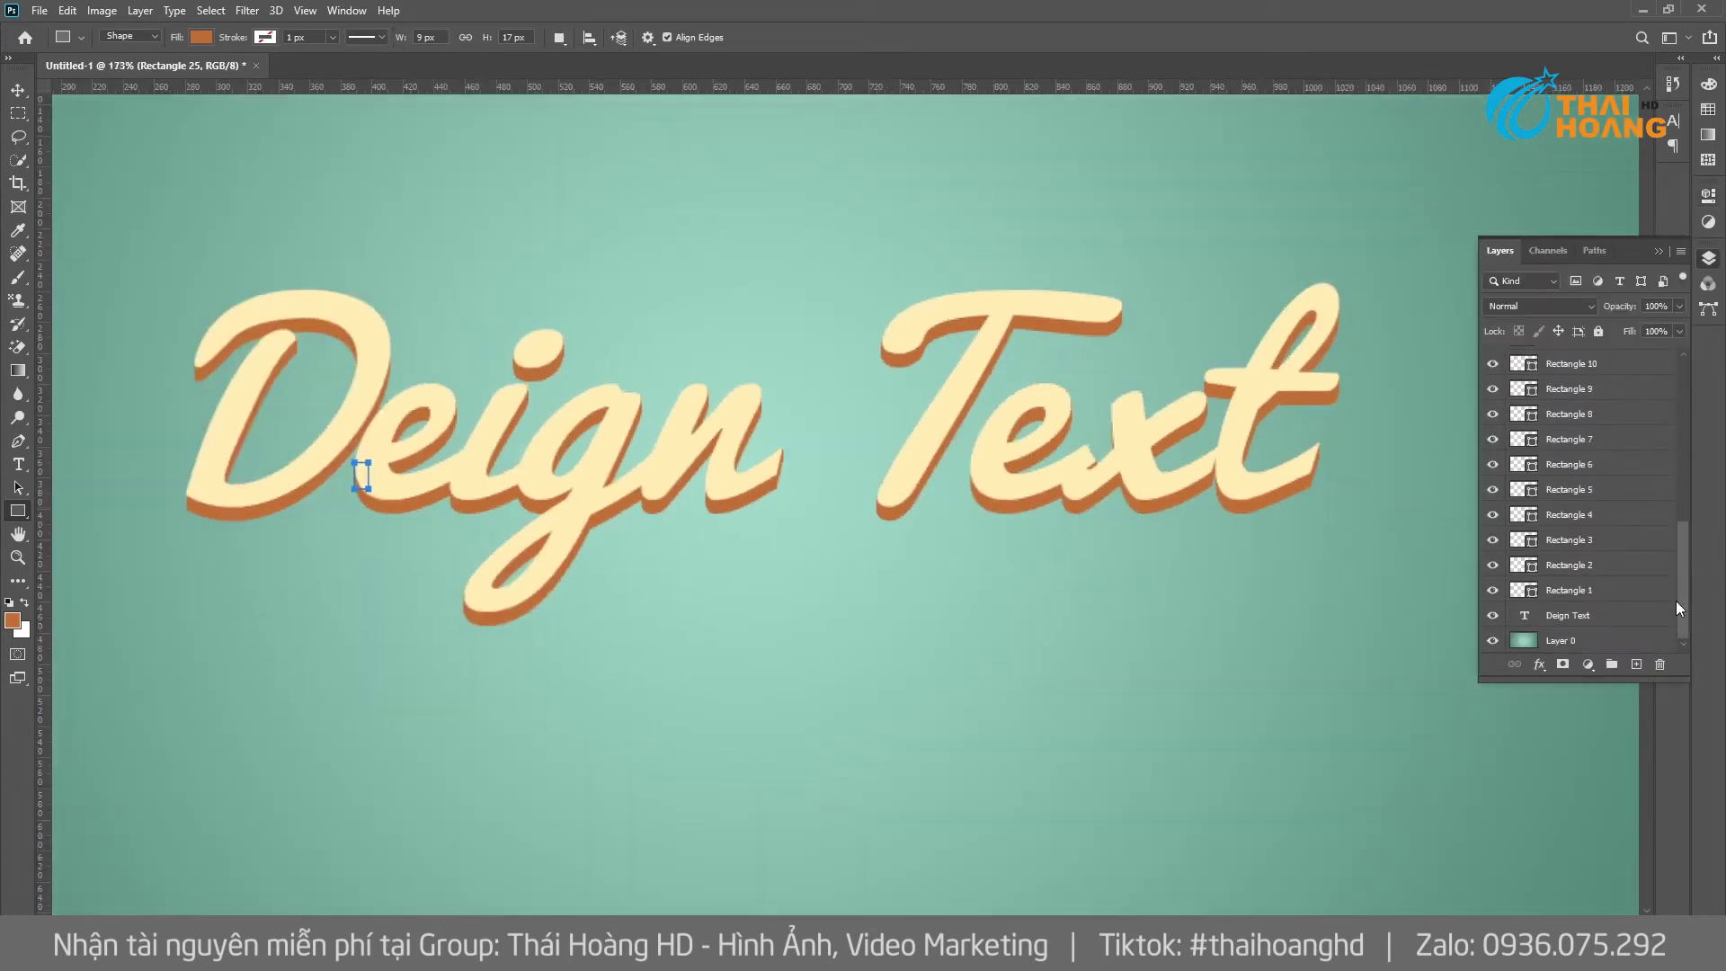
{"action": "left_click", "coordinate": [1609, 594], "text": "shift"}
{"action": "key", "text": "ctrl+e"}
Group the merged patches with the Deign Text layer as Group 1 and duplicate it.
{"action": "key", "text": "v"}
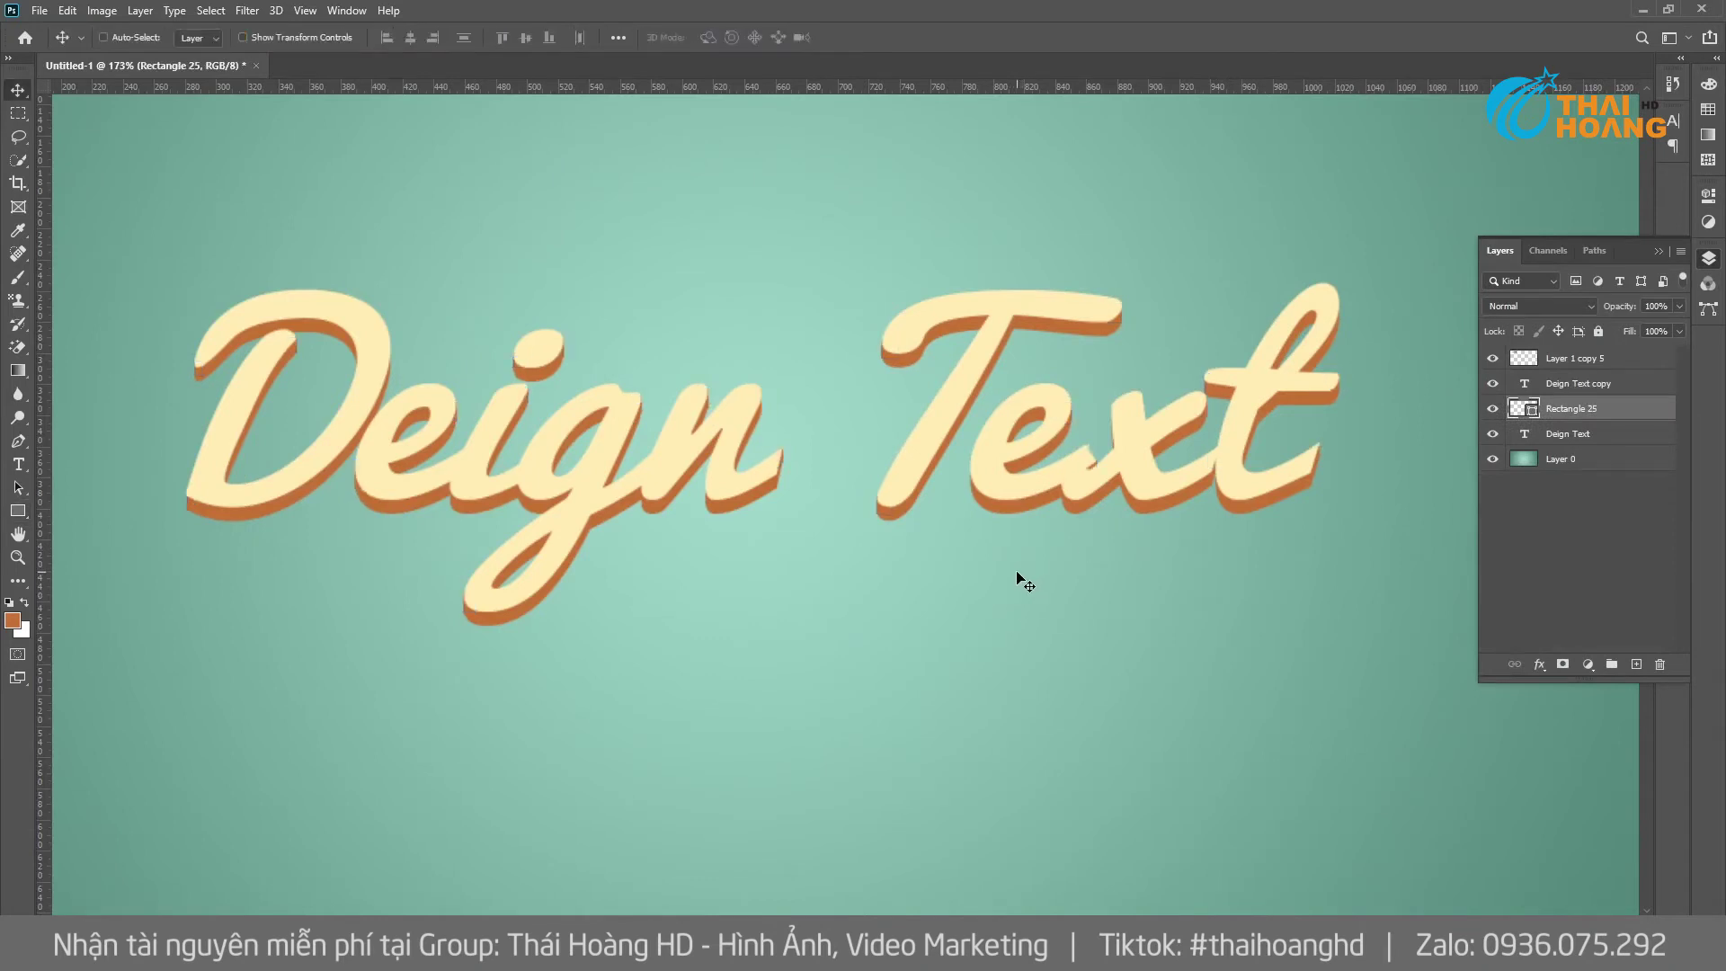
{"action": "left_click", "coordinate": [1616, 435], "text": "ctrl"}
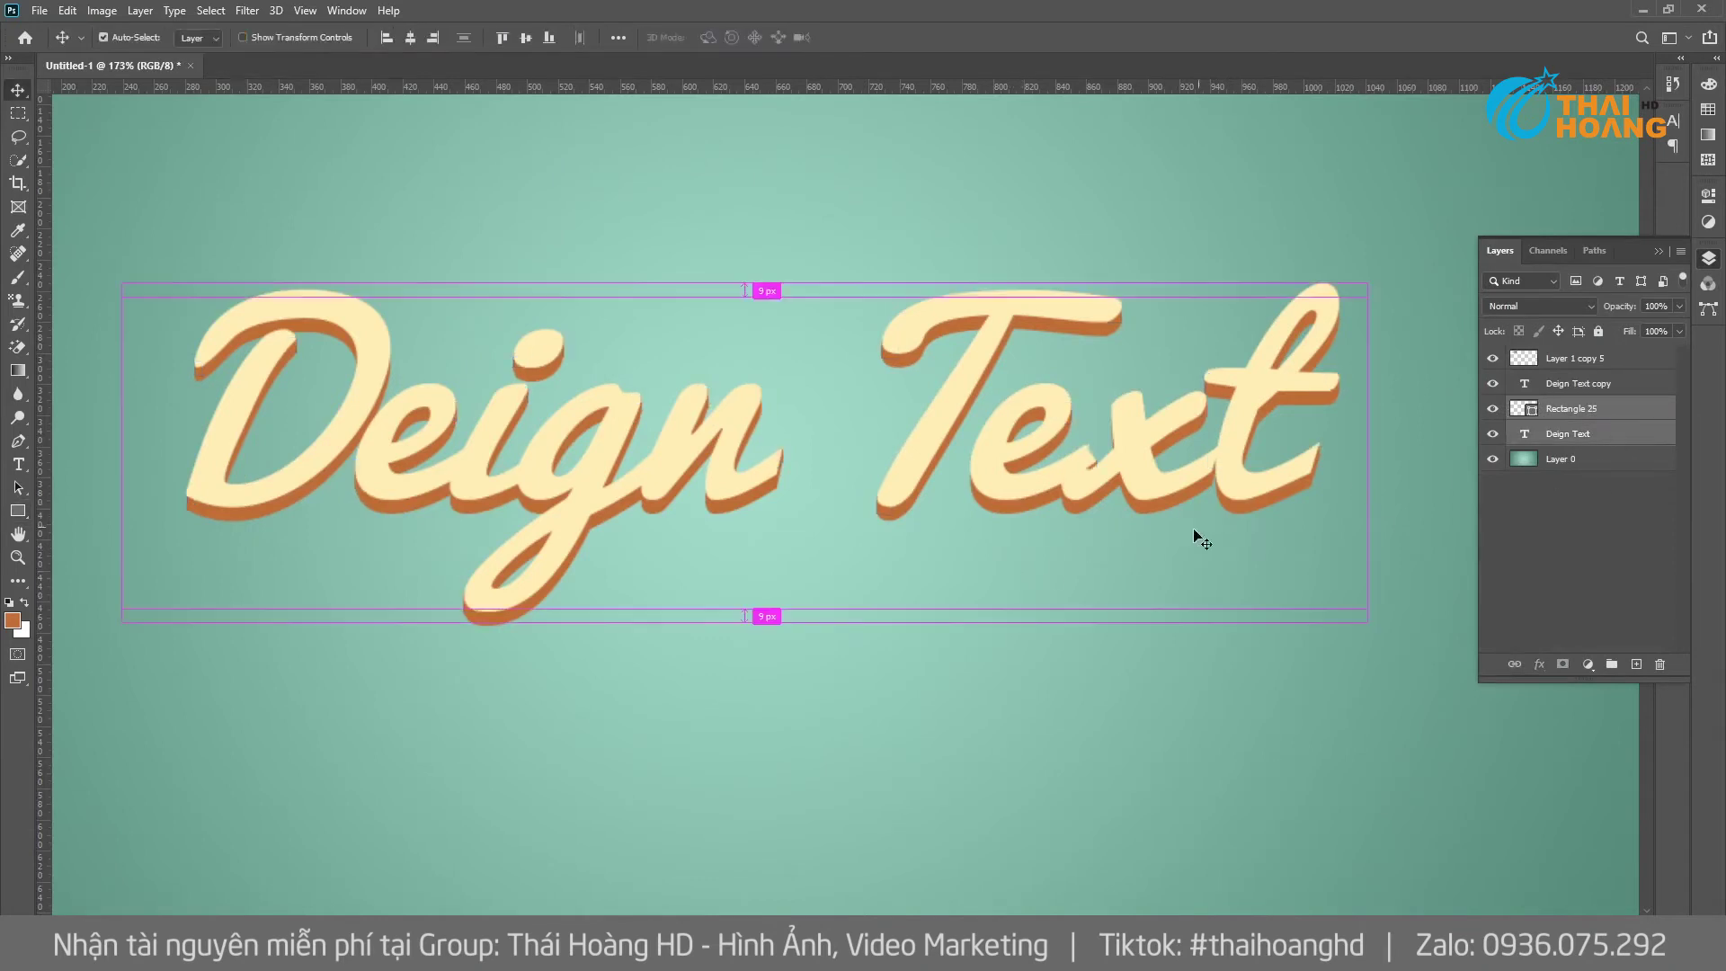
{"action": "key", "text": "ctrl+g"}
{"action": "left_click_drag", "start_coordinate": [935, 567], "coordinate": [1026, 699]}
{"action": "key", "text": "ctrl+z"}
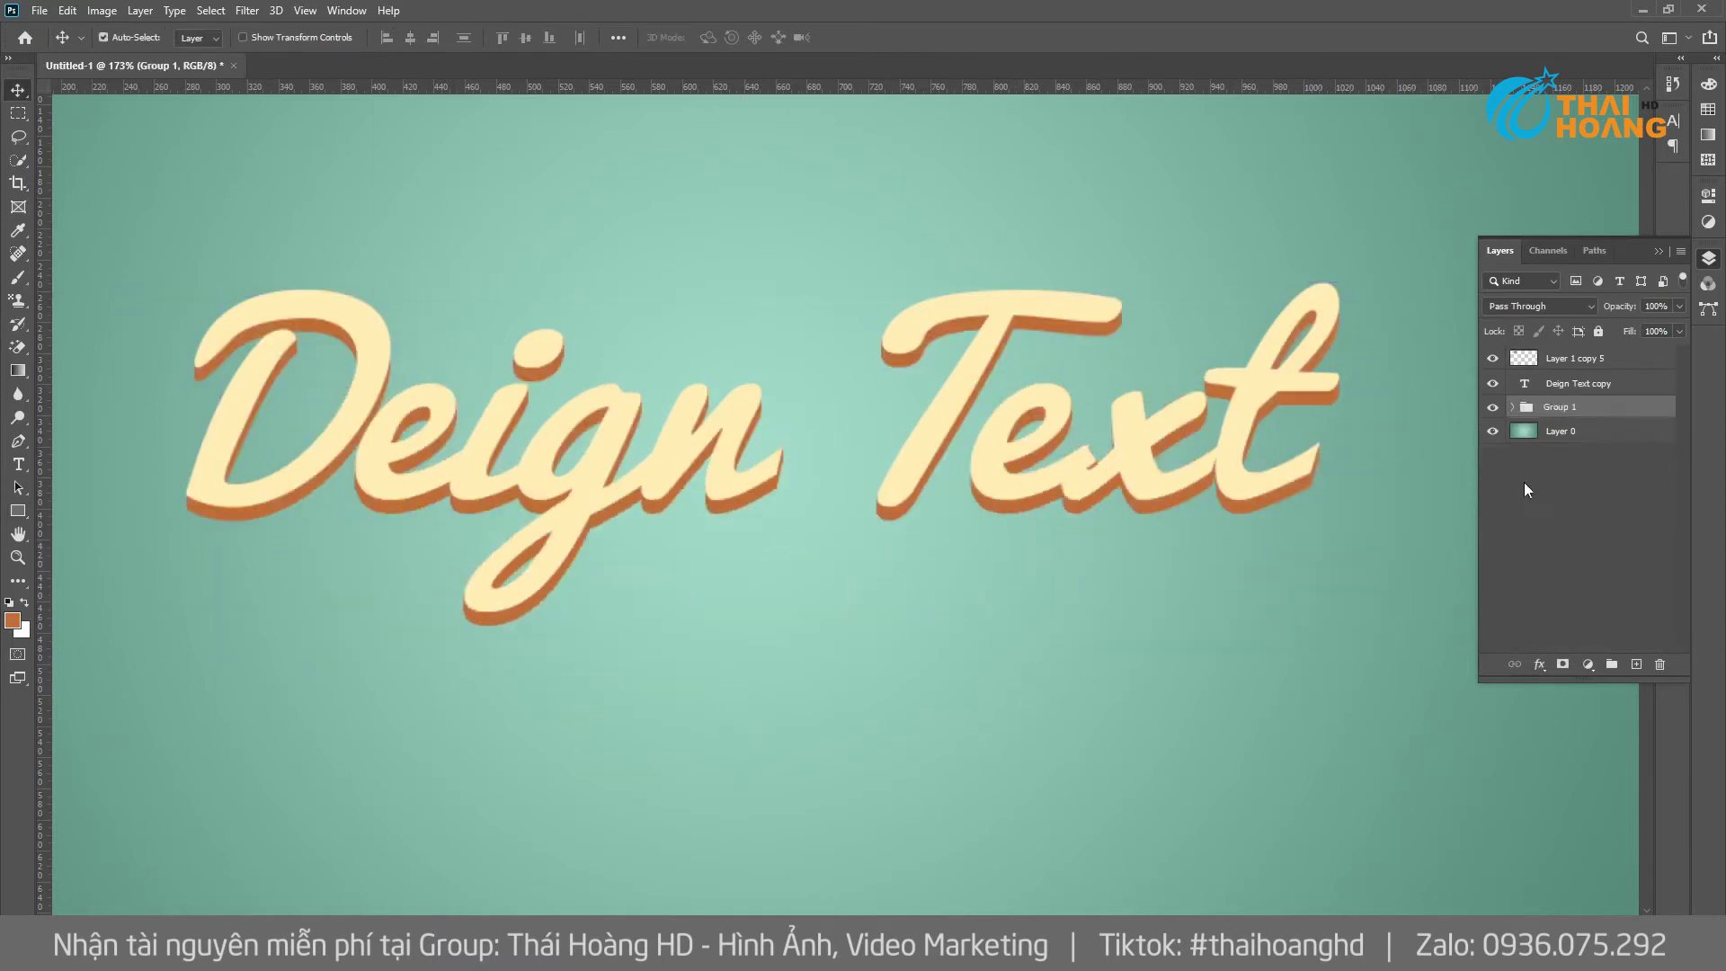
{"action": "left_click_drag", "start_coordinate": [1604, 419], "coordinate": [1636, 663]}
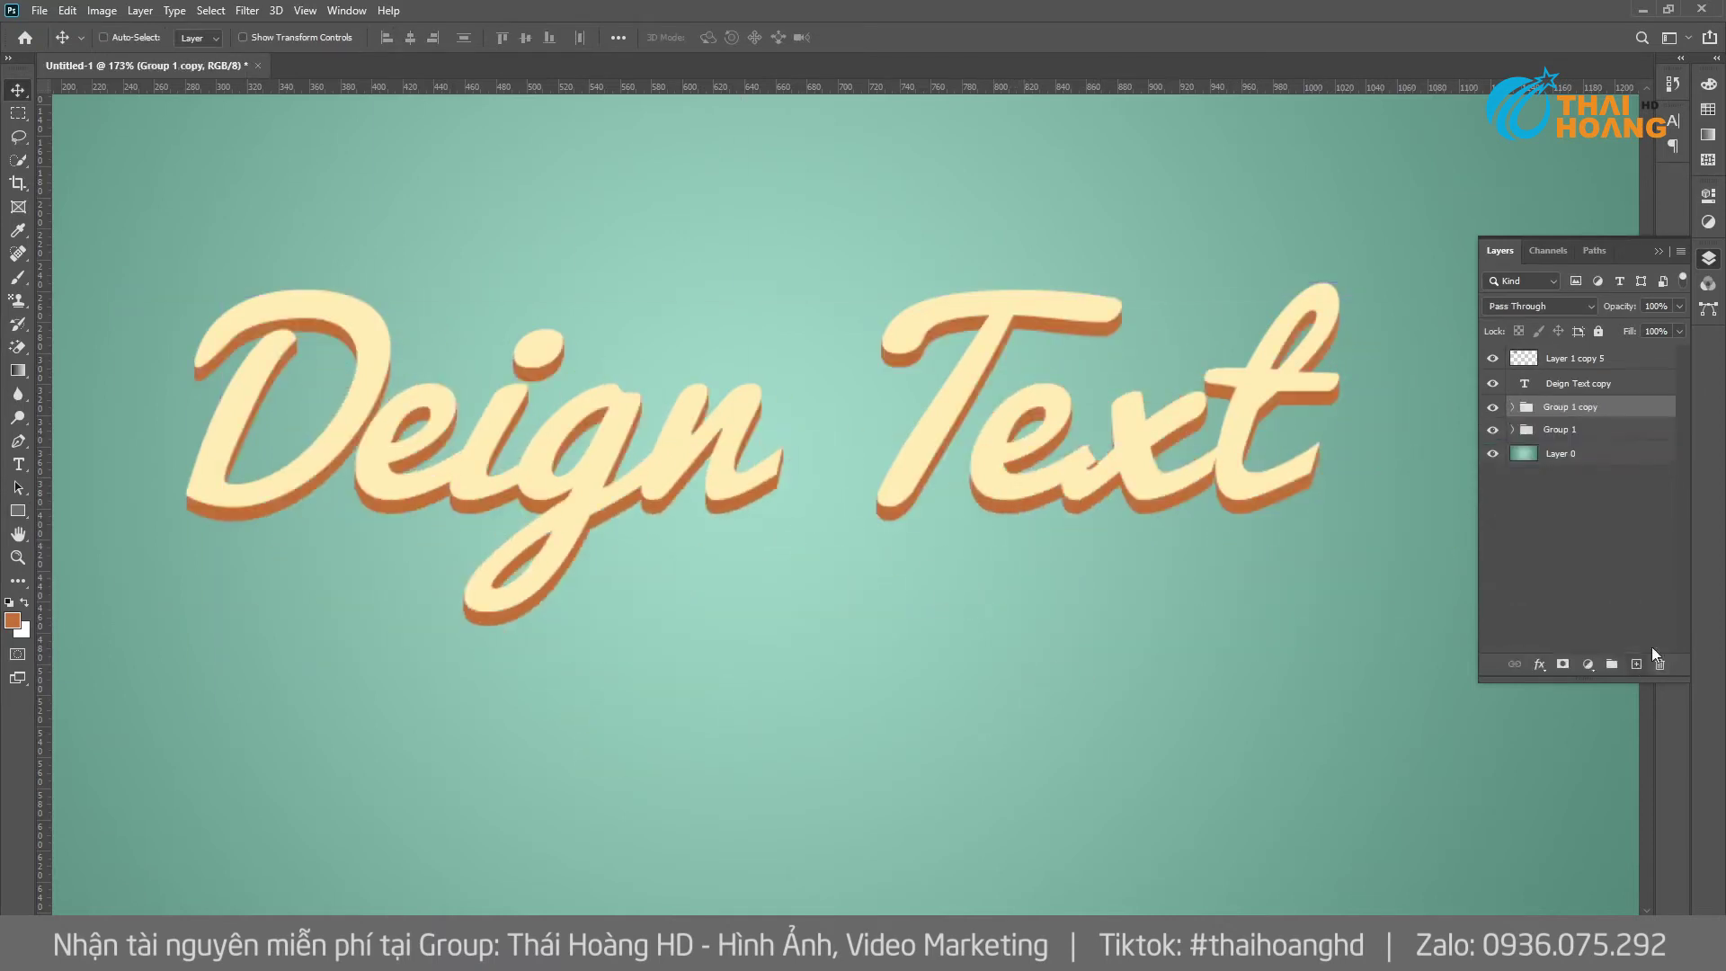
{"action": "left_click", "coordinate": [1603, 435]}
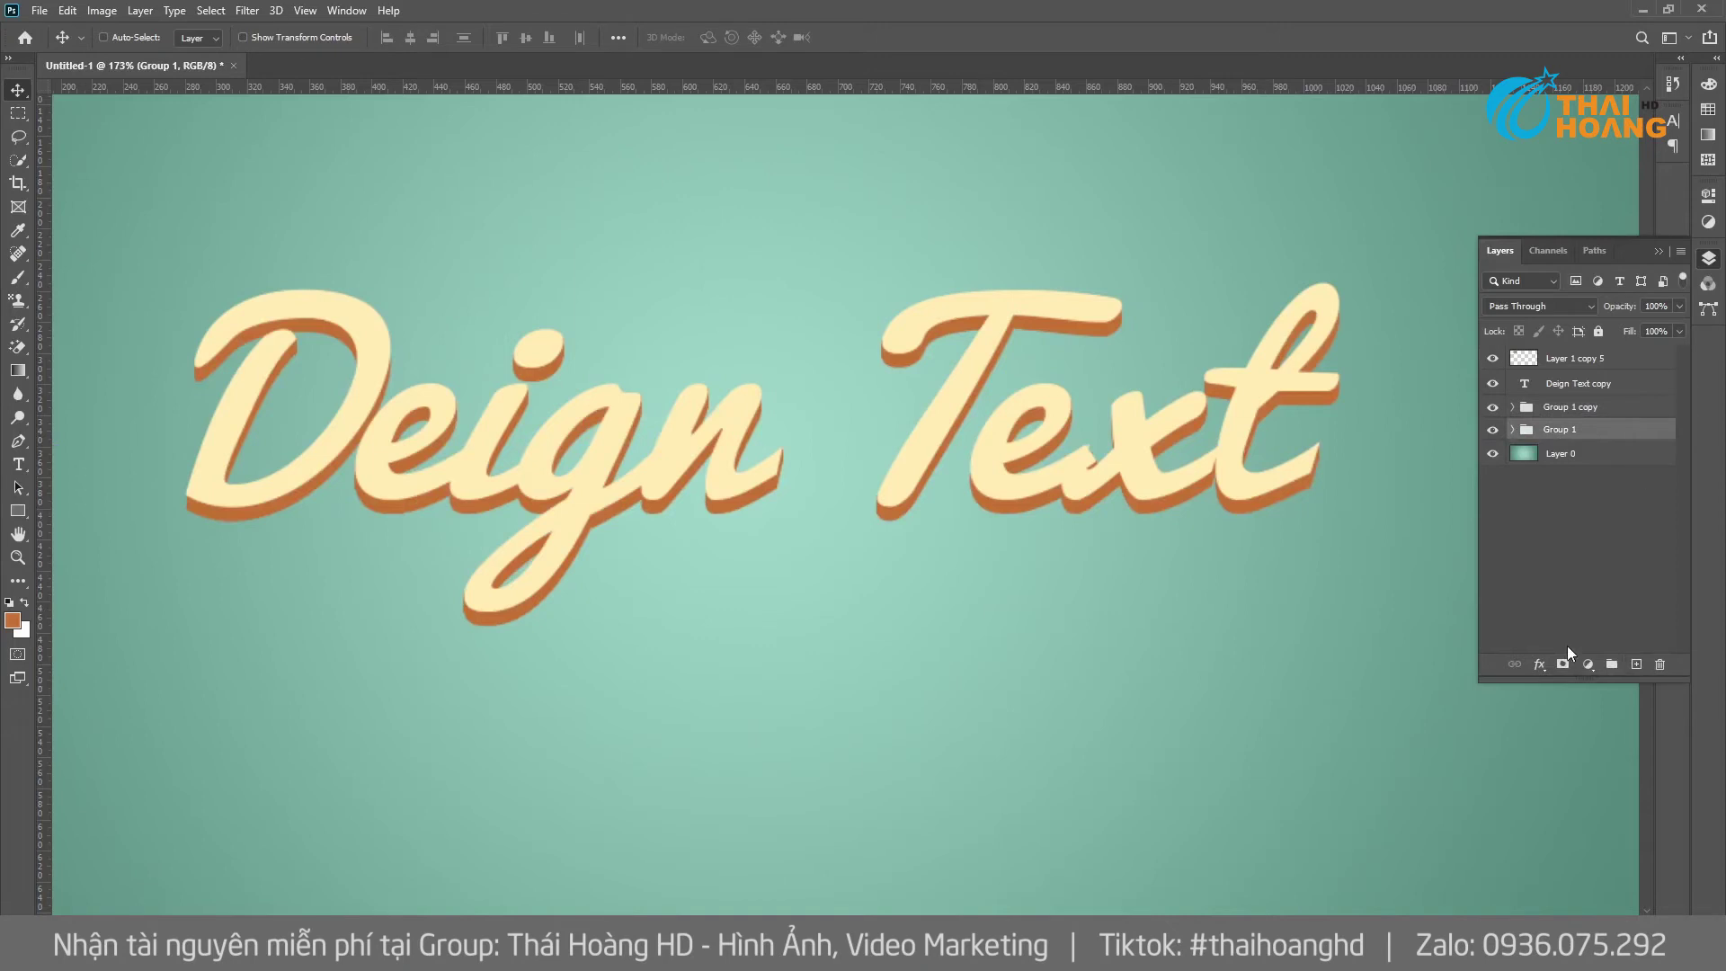
Give Group 1 a Color Overlay using the sampled dark red swatch.
{"action": "scroll", "coordinate": [1070, 611], "scroll_direction": "down", "scroll_amount": 1}
{"action": "scroll", "coordinate": [996, 589], "scroll_direction": "down", "scroll_amount": 1}
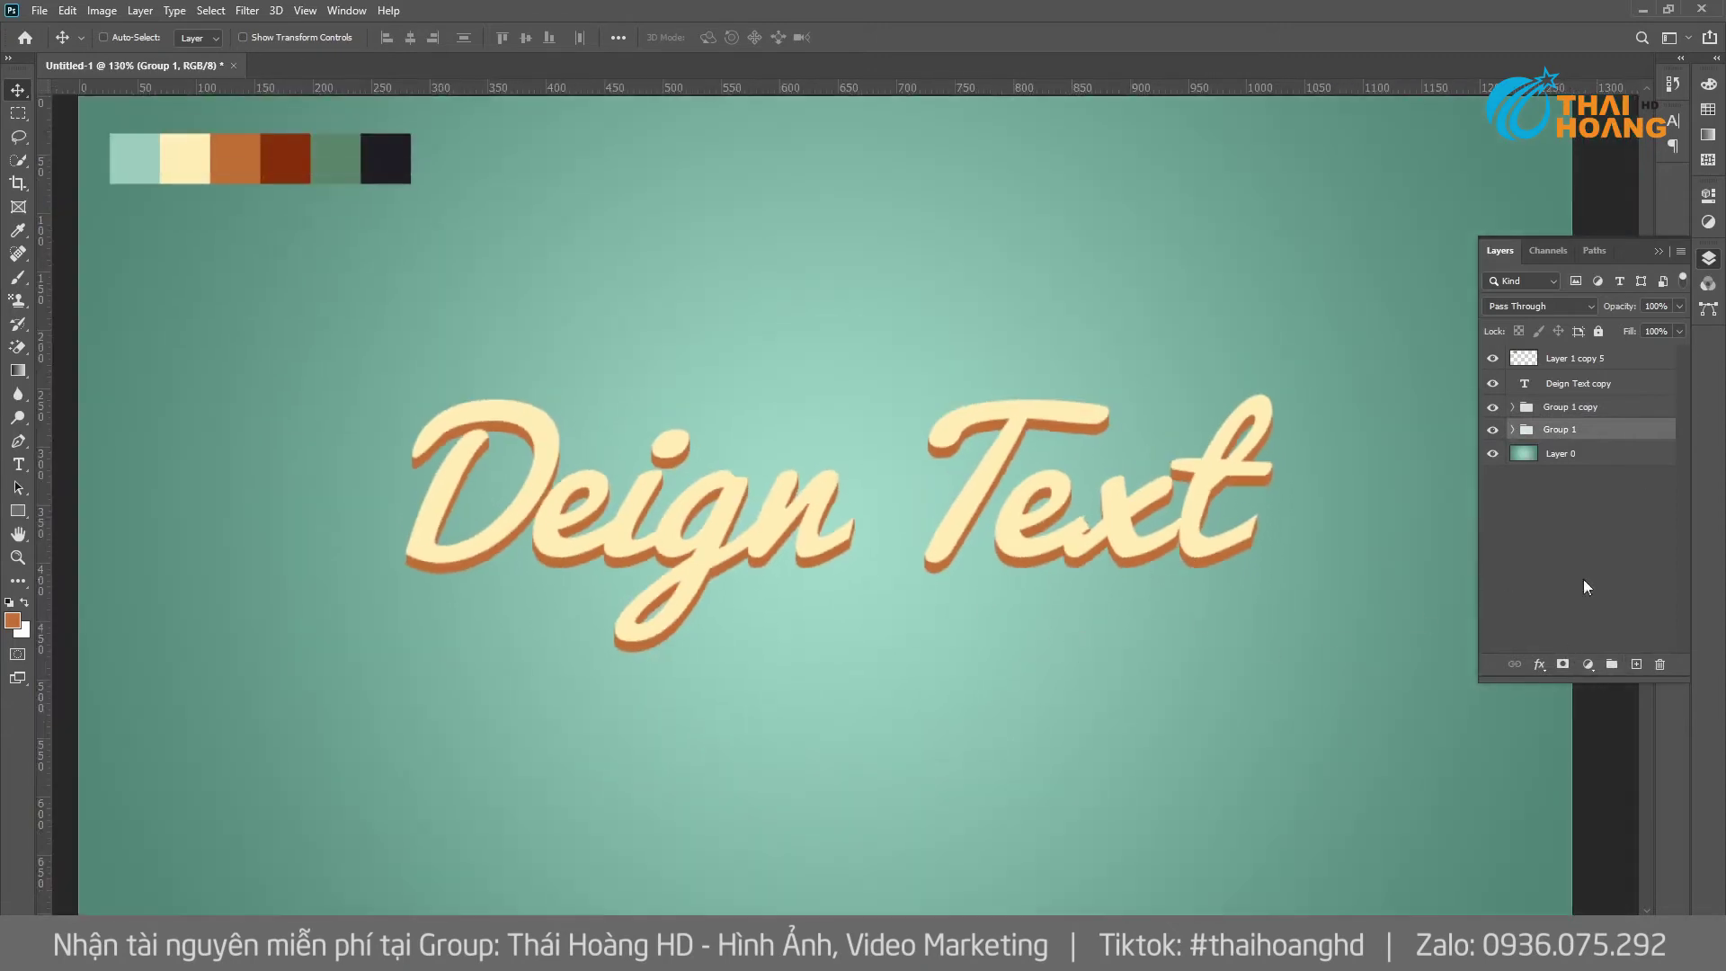
{"action": "left_click", "coordinate": [1539, 666]}
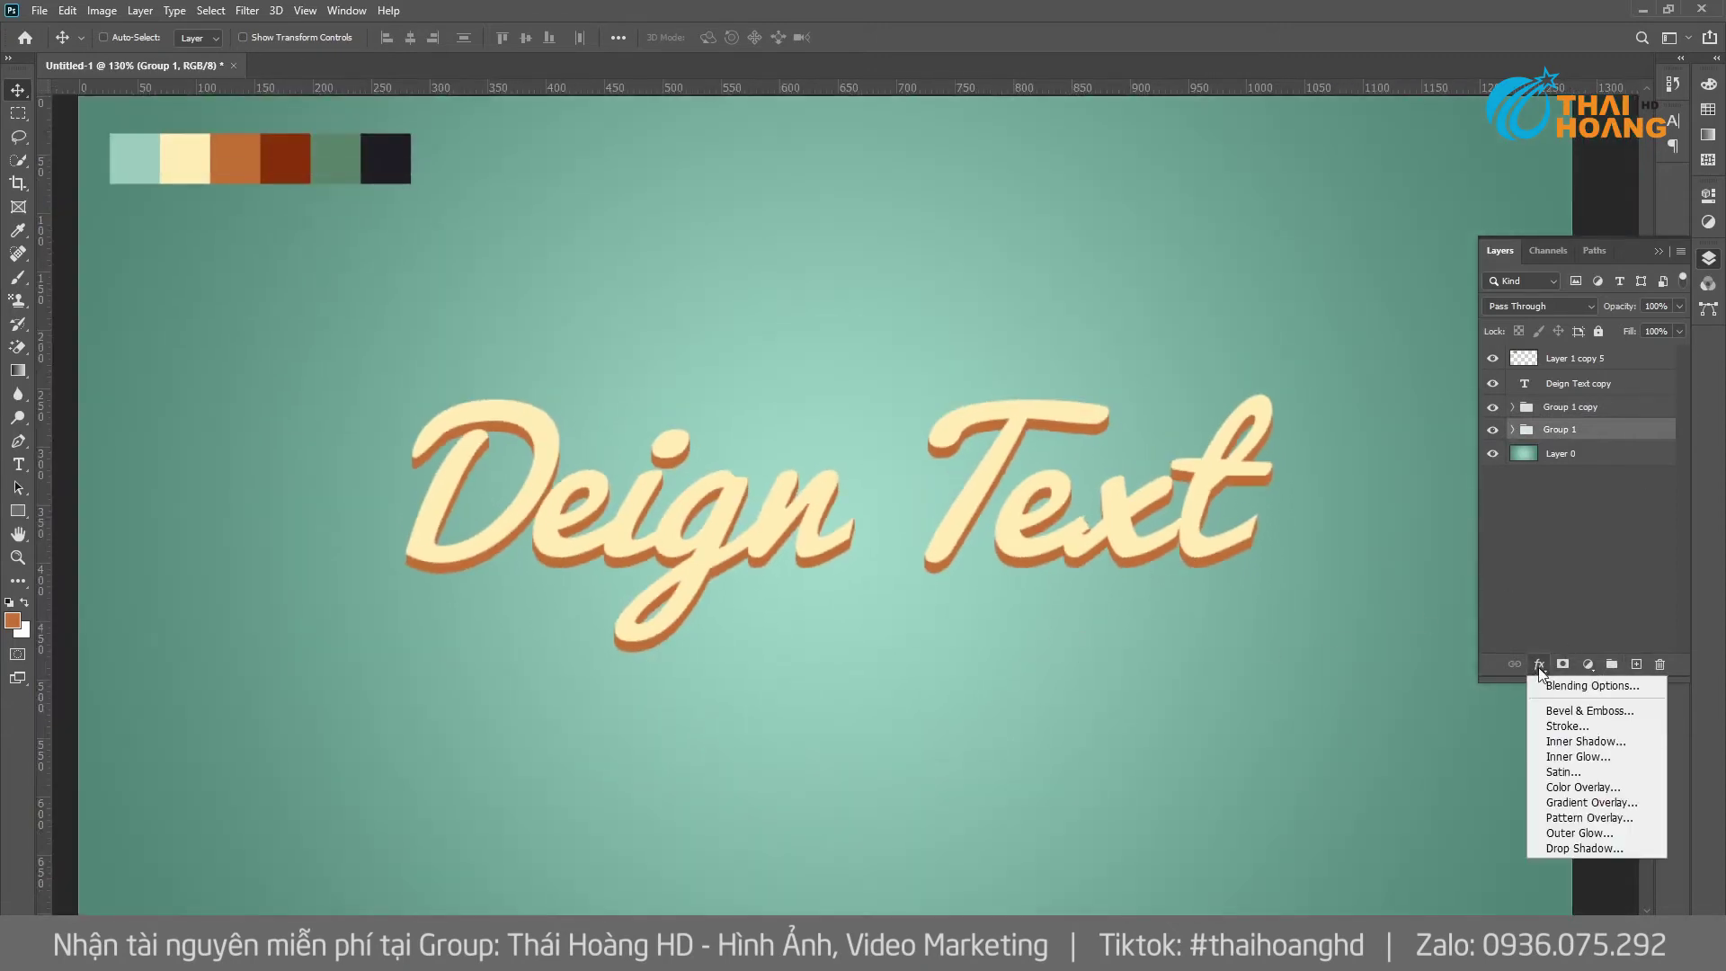
{"action": "left_click", "coordinate": [1587, 788]}
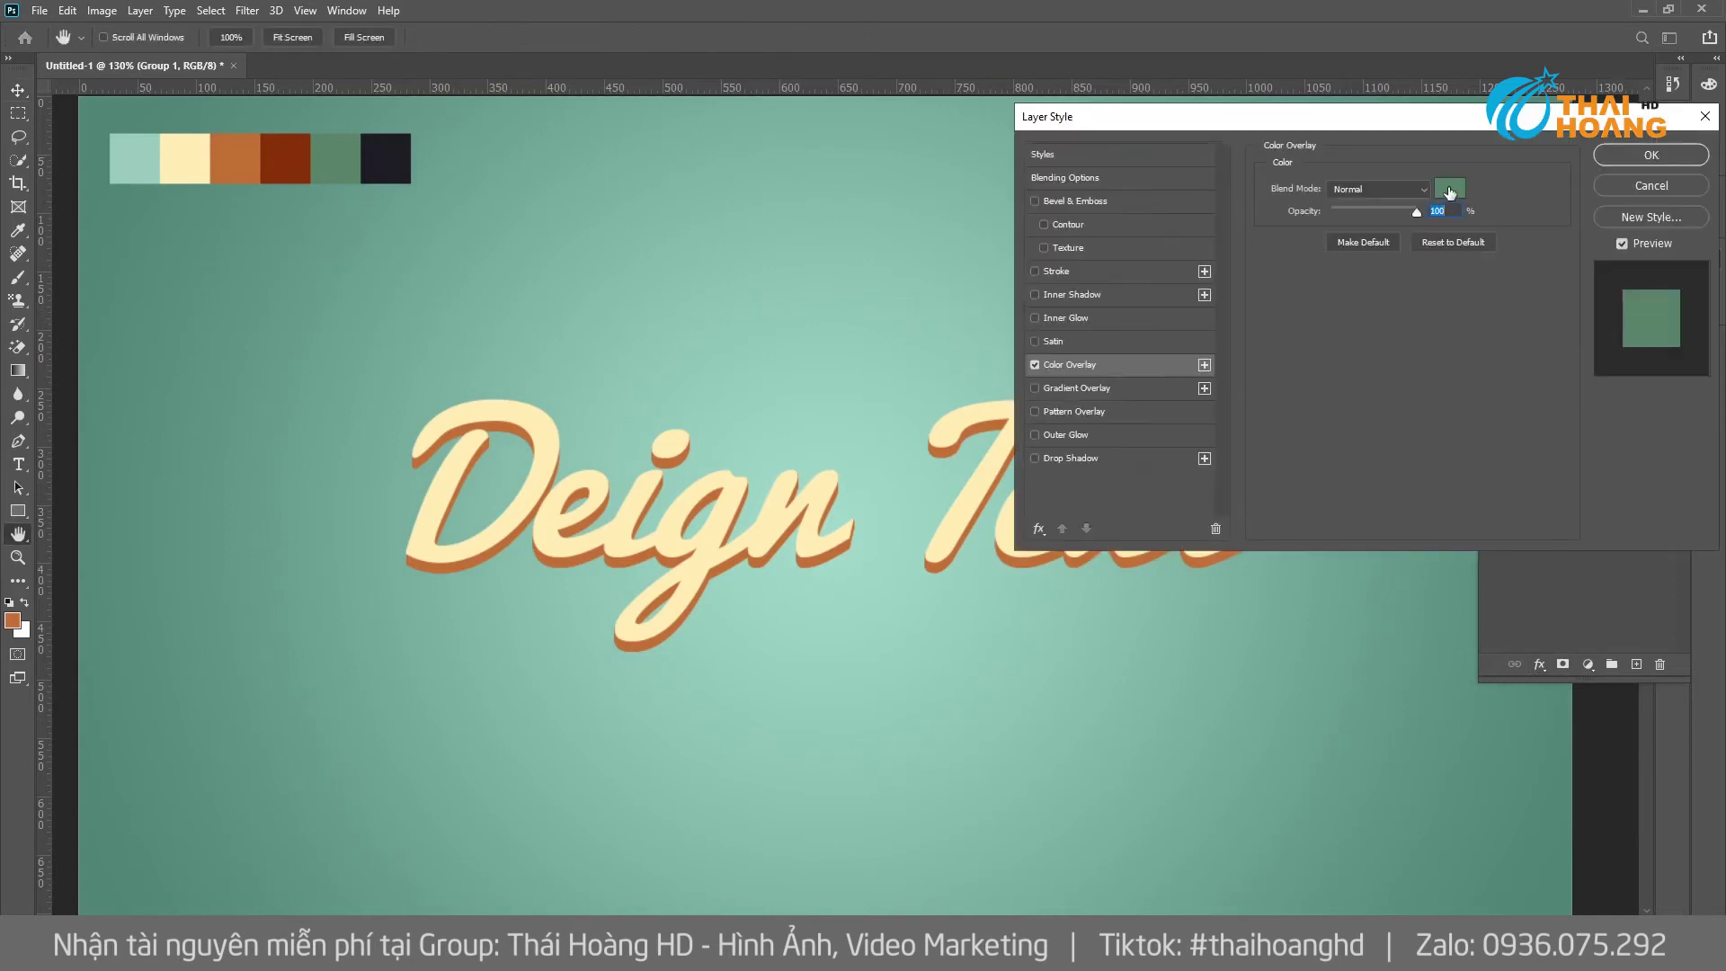
{"action": "left_click", "coordinate": [1449, 190]}
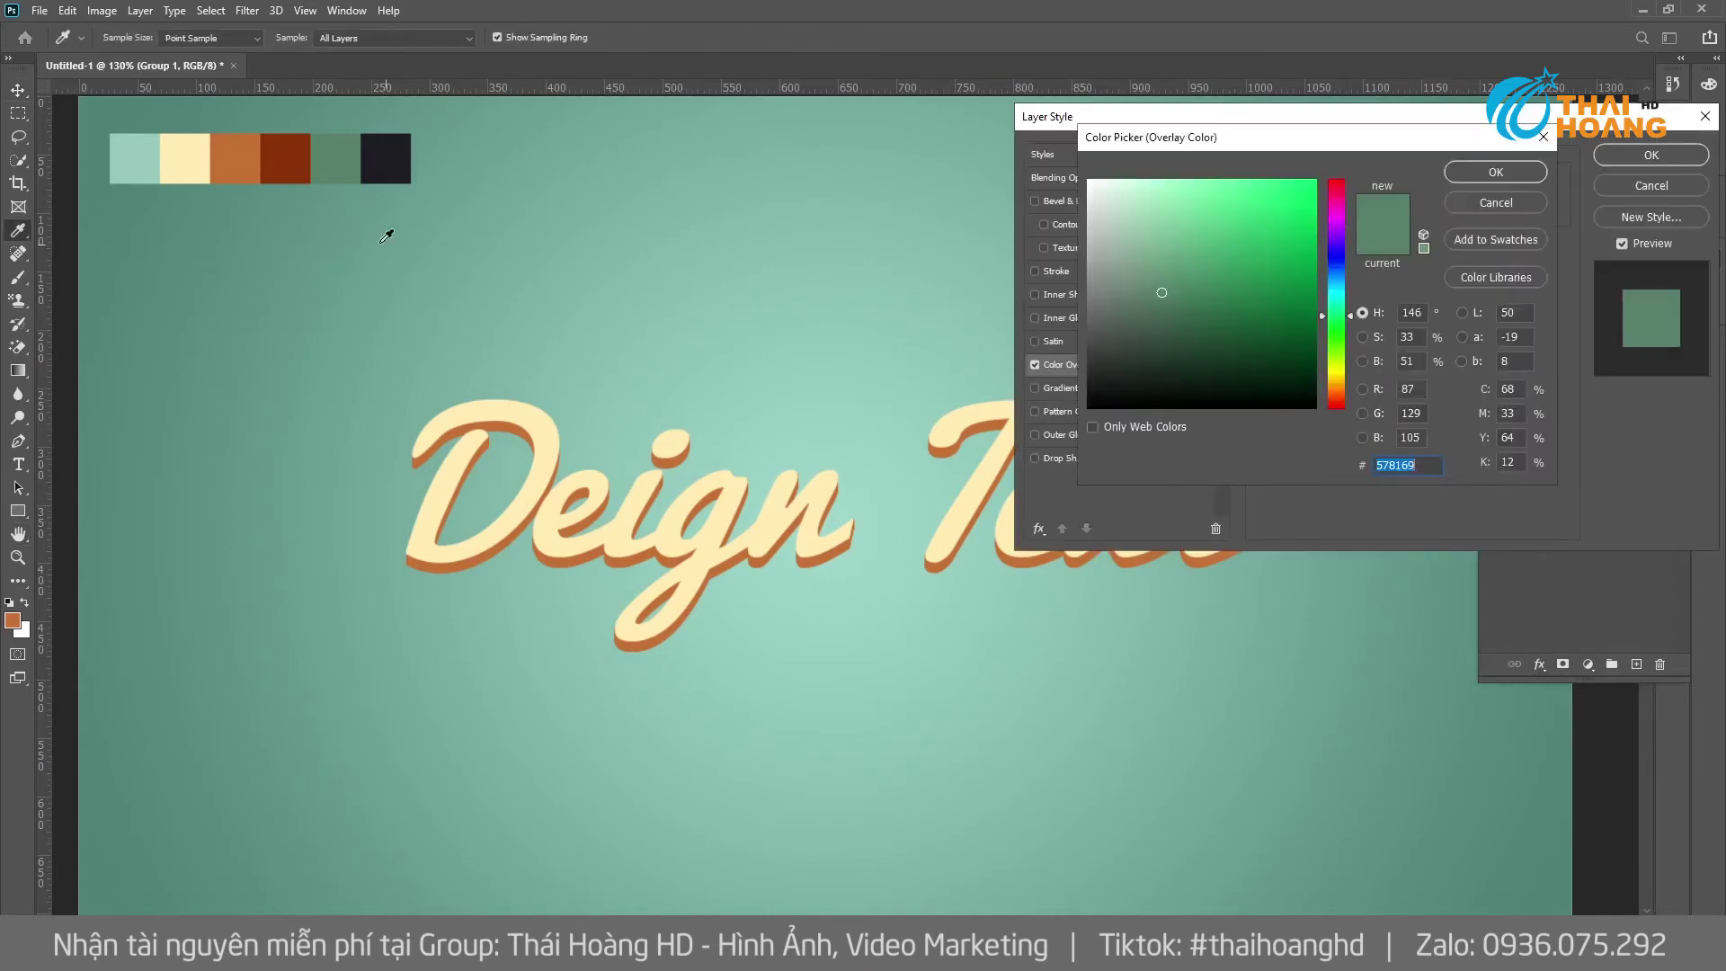
{"action": "left_click", "coordinate": [263, 165]}
{"action": "left_click", "coordinate": [1496, 172]}
{"action": "left_click", "coordinate": [1651, 157]}
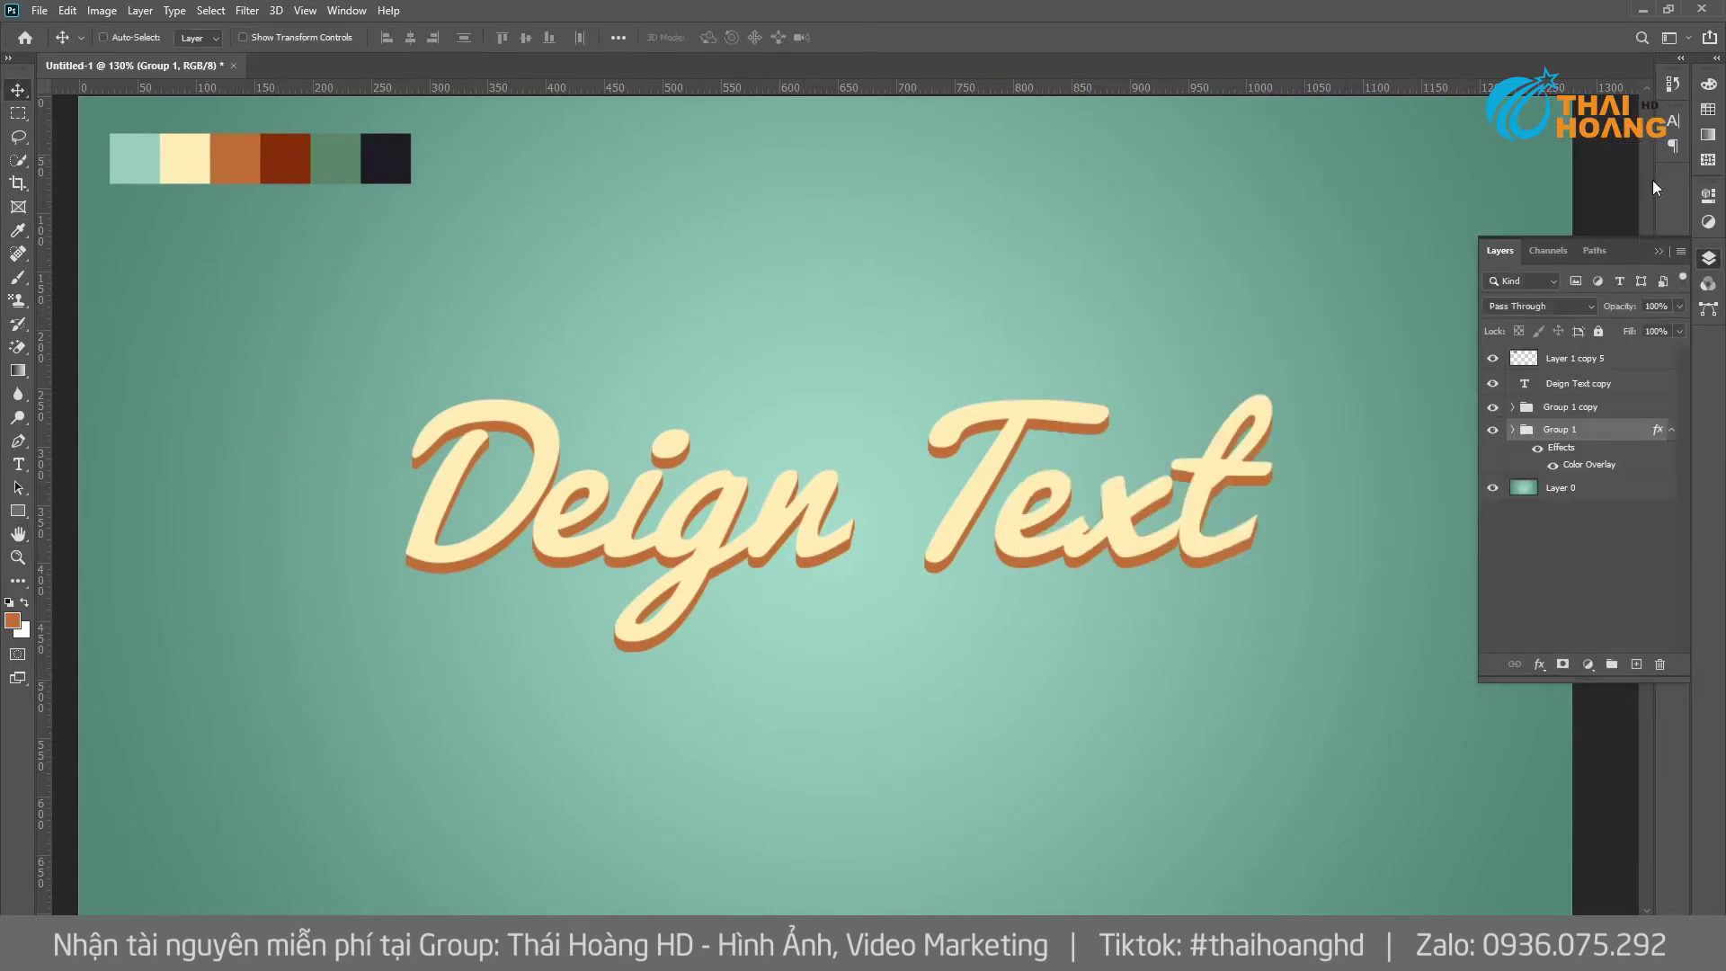
Nudge the dark red group down below the text and duplicate it.
{"action": "key", "text": "Down"}
{"action": "key", "text": "Down"}
{"action": "key", "text": "Down"}
{"action": "key", "text": "Down"}
{"action": "key", "text": "Down"}
{"action": "key", "text": "Down"}
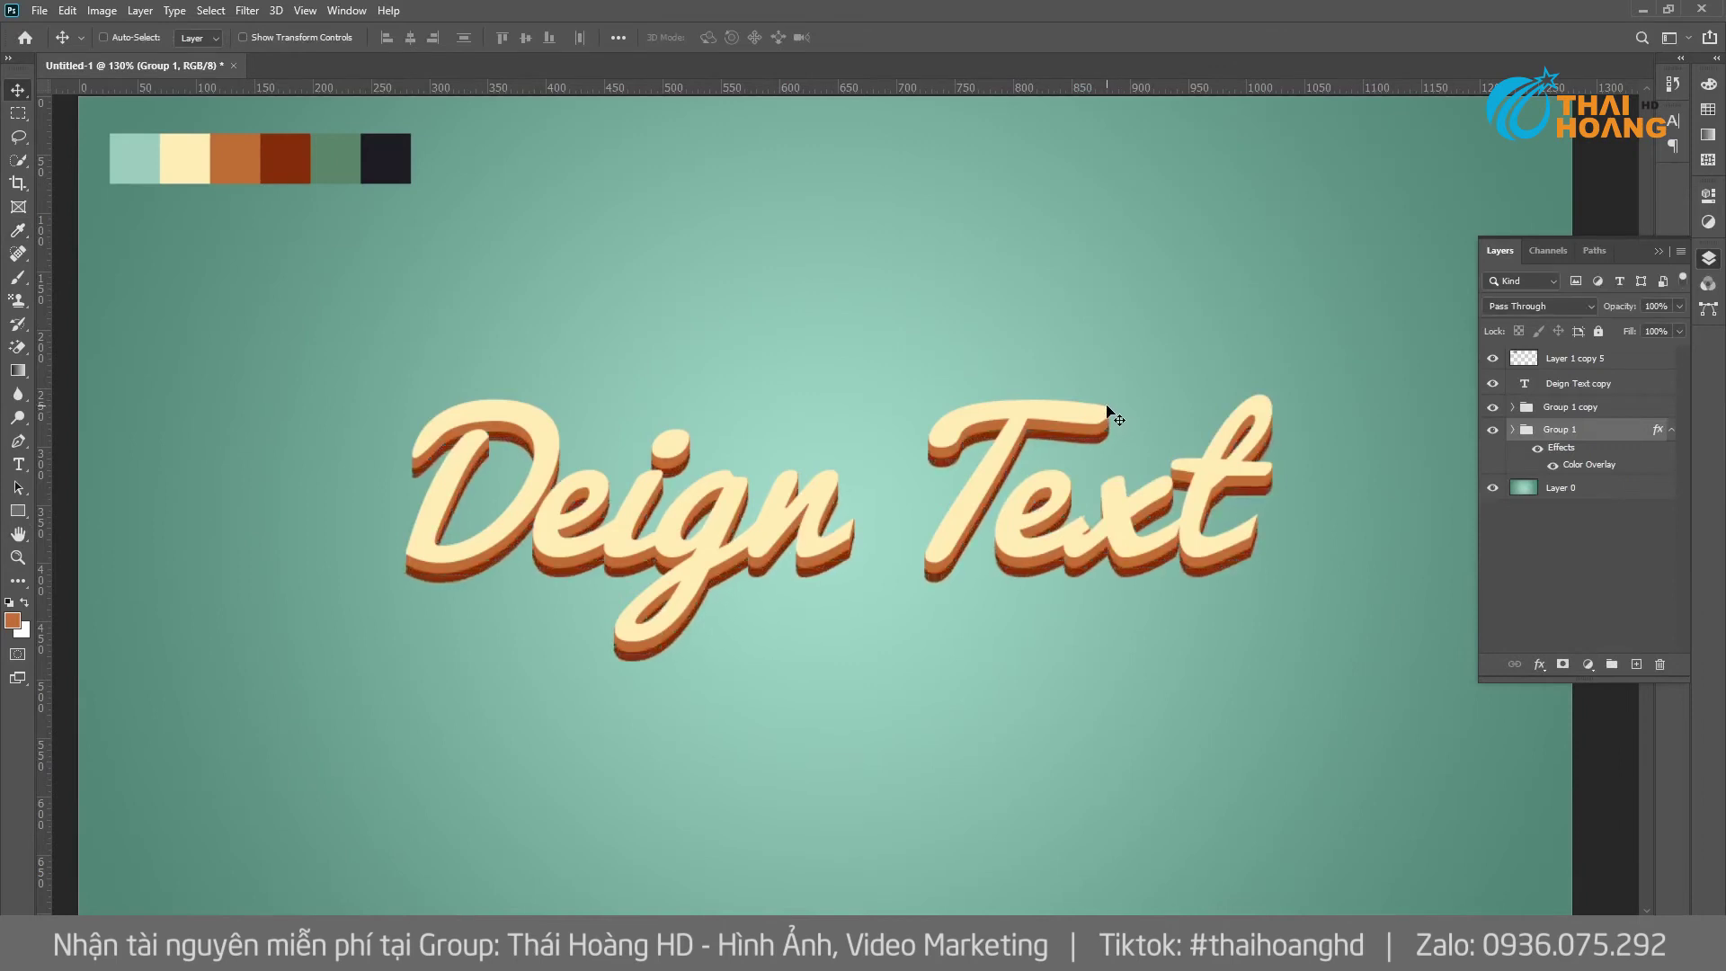
{"action": "key", "text": "ctrl+j"}
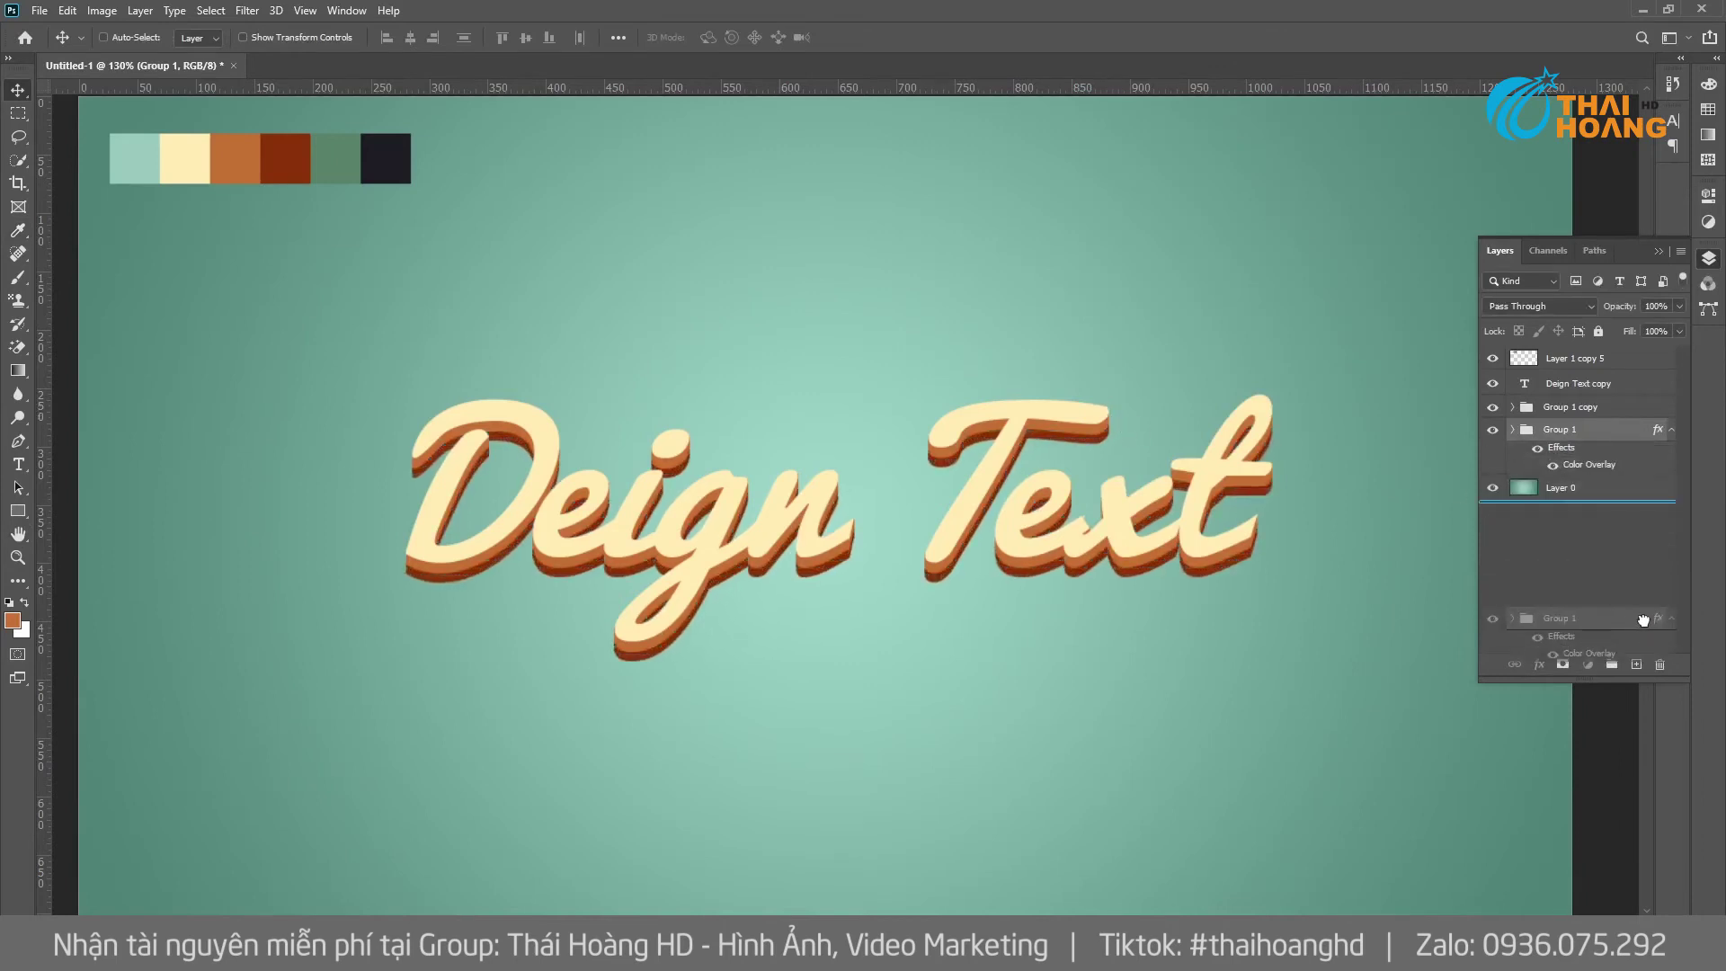
{"action": "left_click", "coordinate": [1608, 489]}
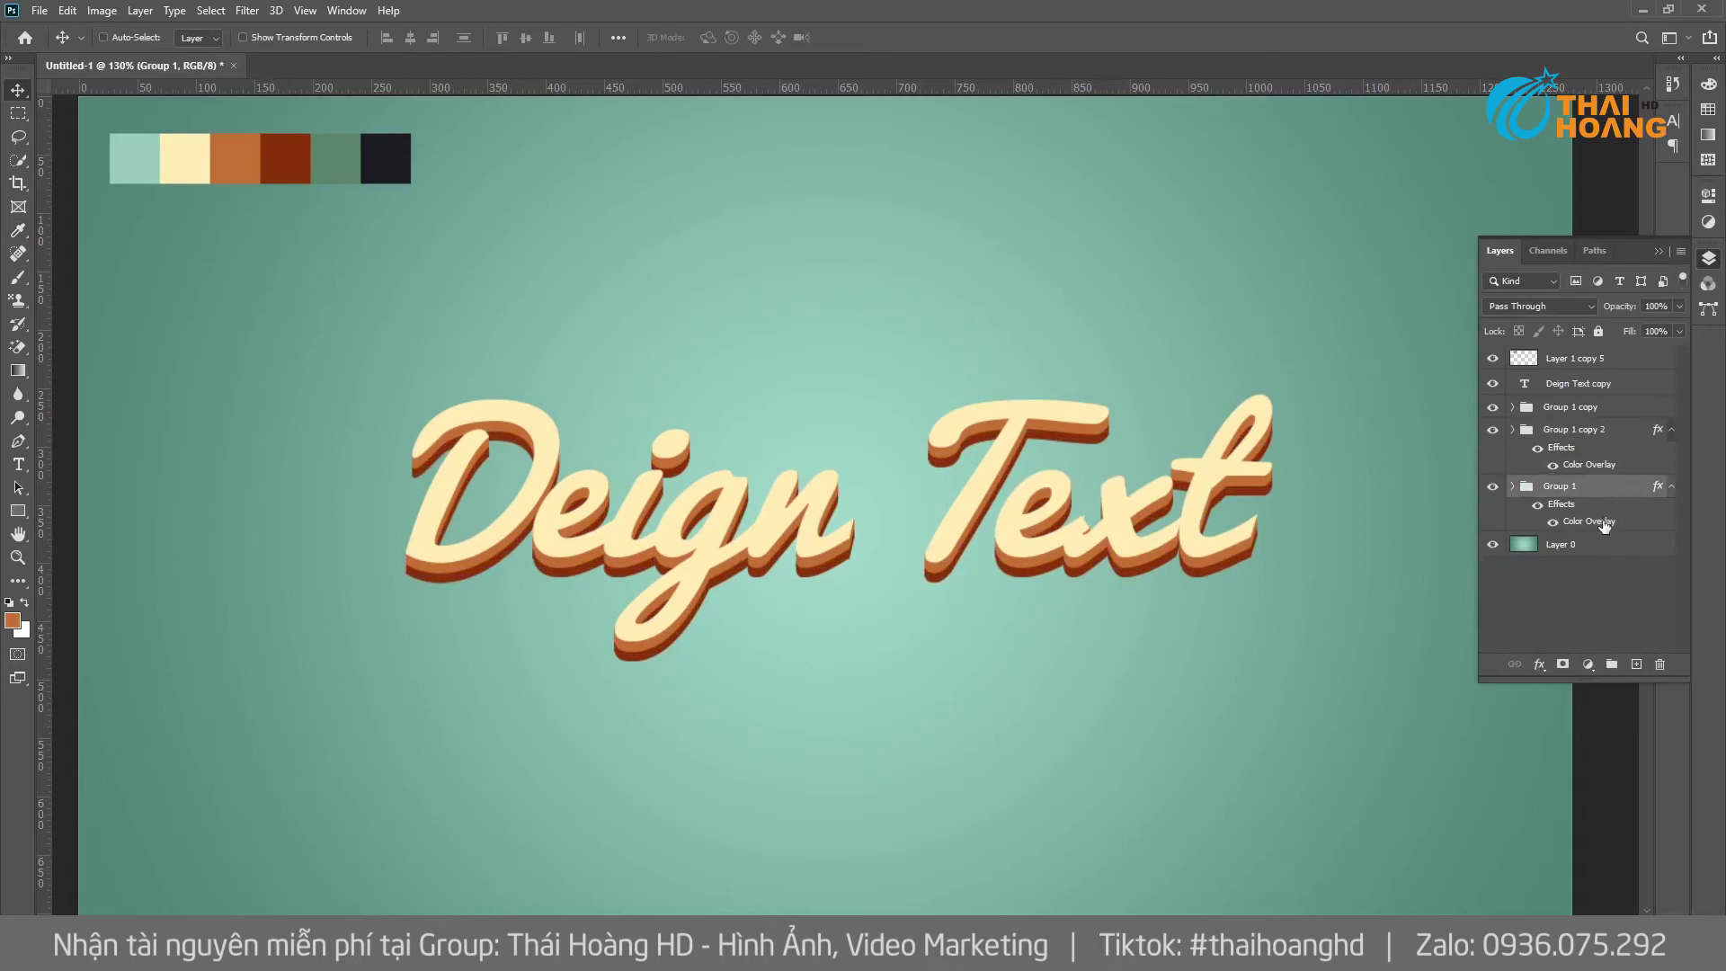
Recolour Group 1's overlay to the green 578169 swatch and nudge it down.
{"action": "double_click", "coordinate": [1636, 523]}
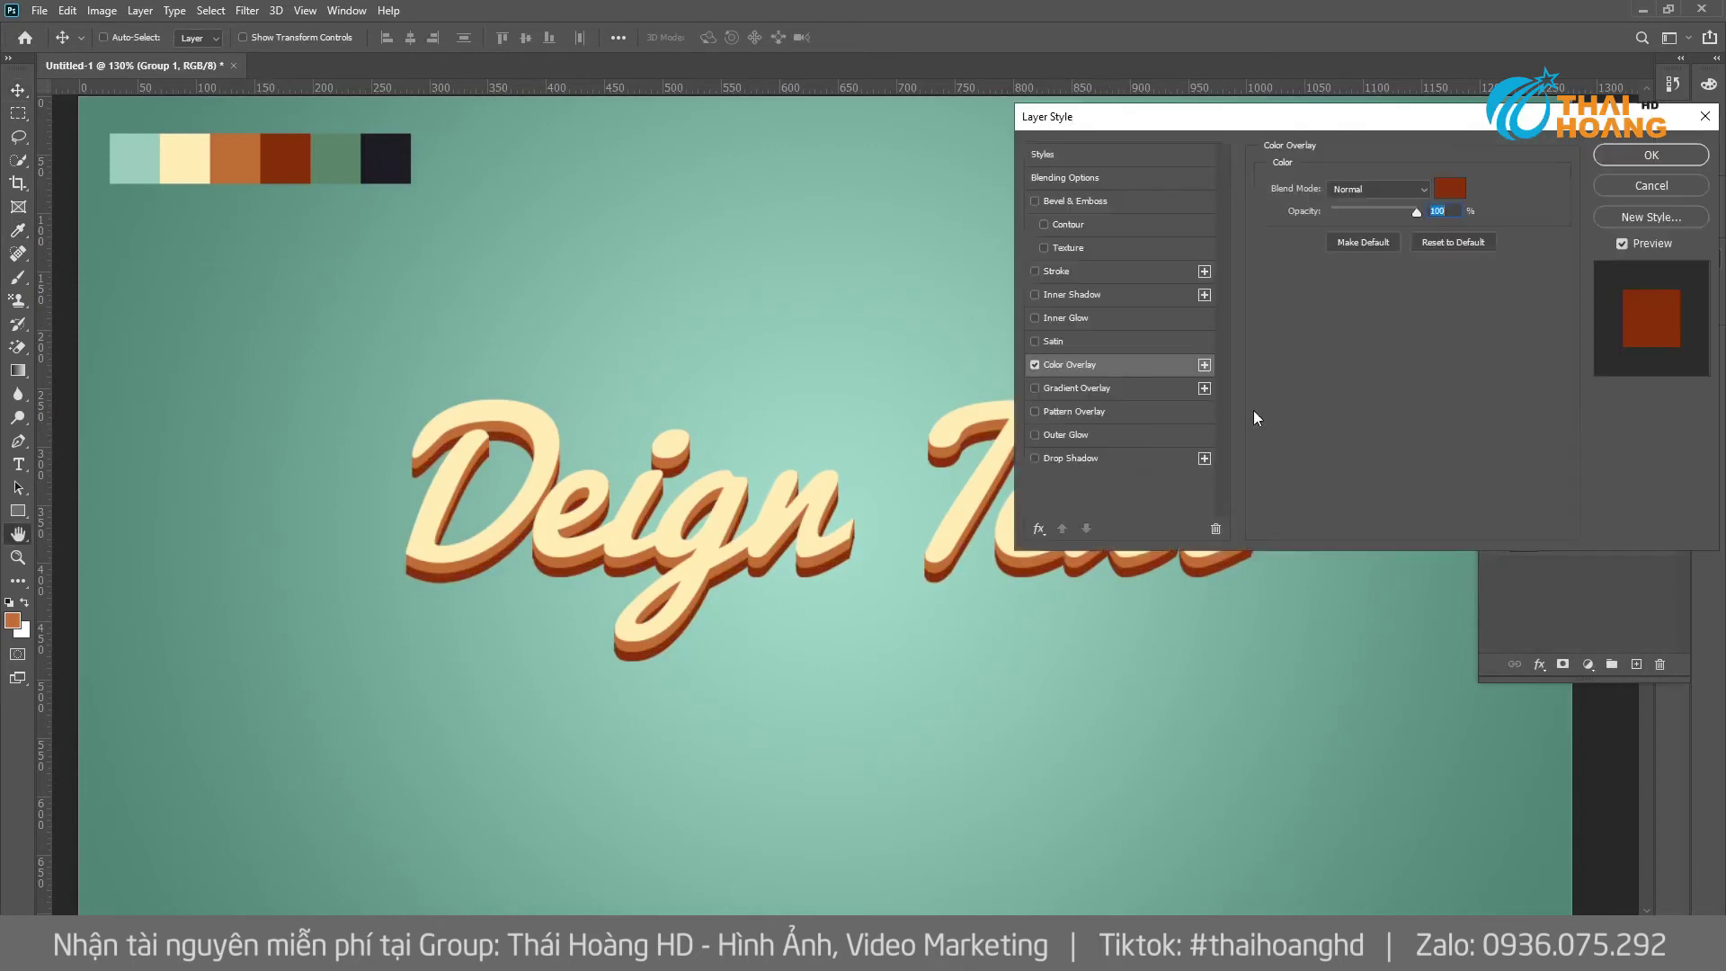
{"action": "left_click", "coordinate": [1448, 182]}
{"action": "left_click", "coordinate": [341, 150]}
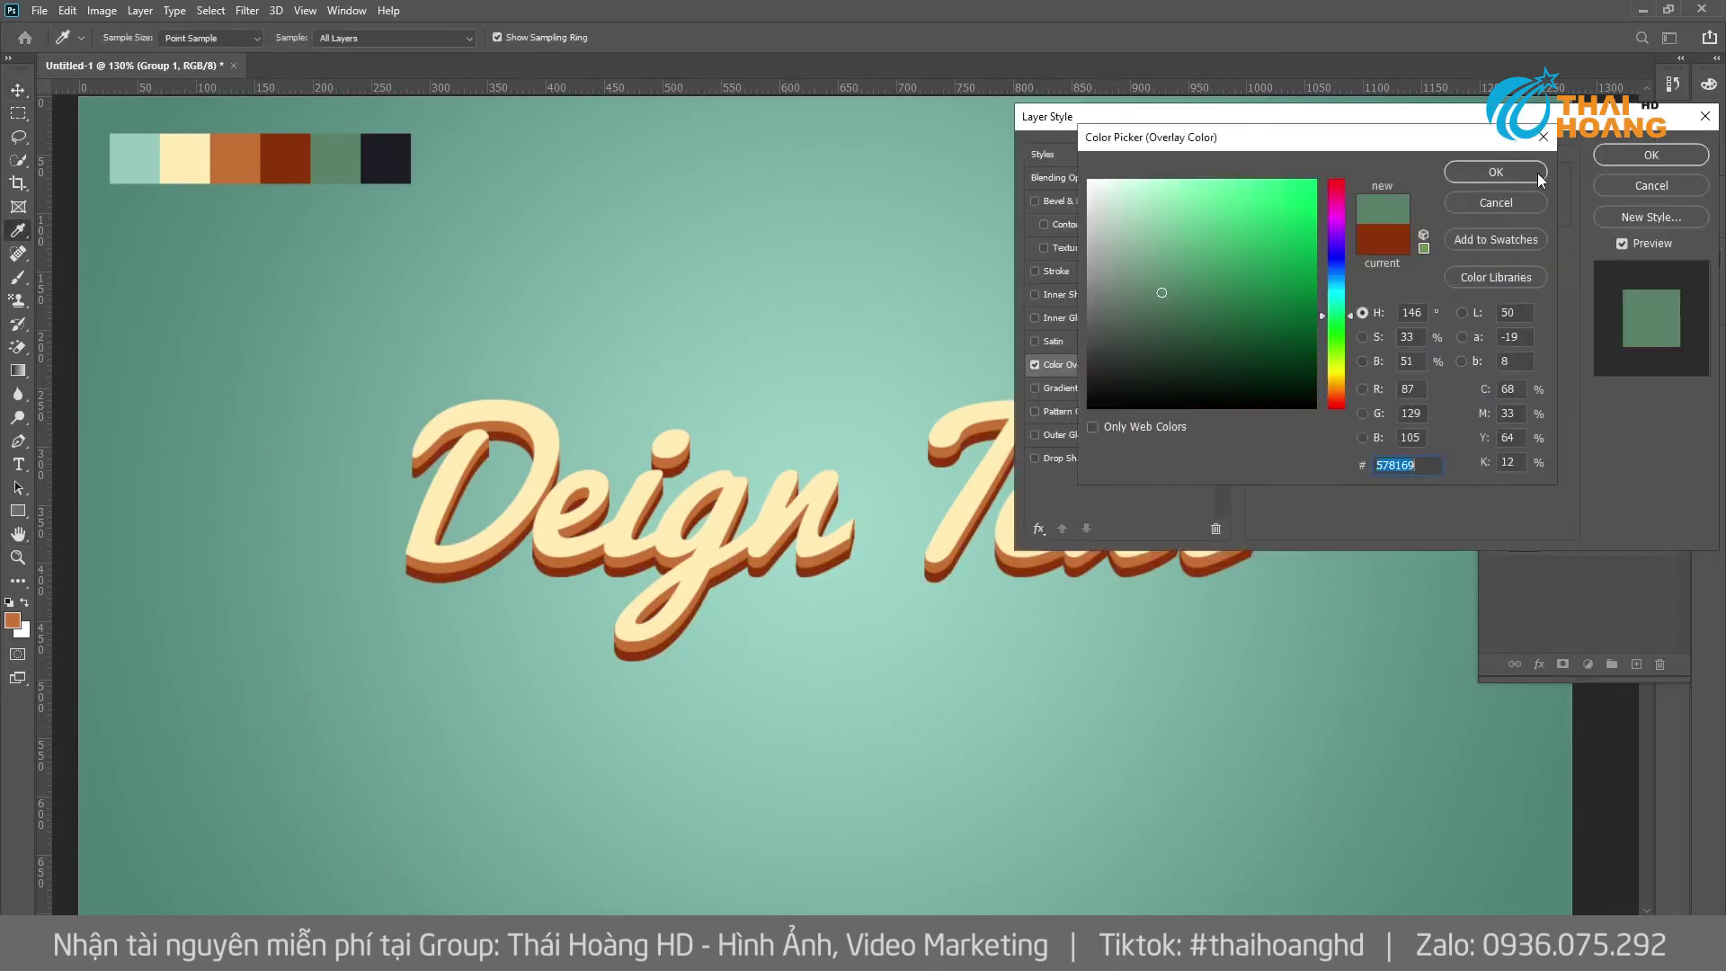
{"action": "left_click", "coordinate": [1494, 173]}
{"action": "left_click", "coordinate": [1652, 158]}
{"action": "key", "text": "v"}
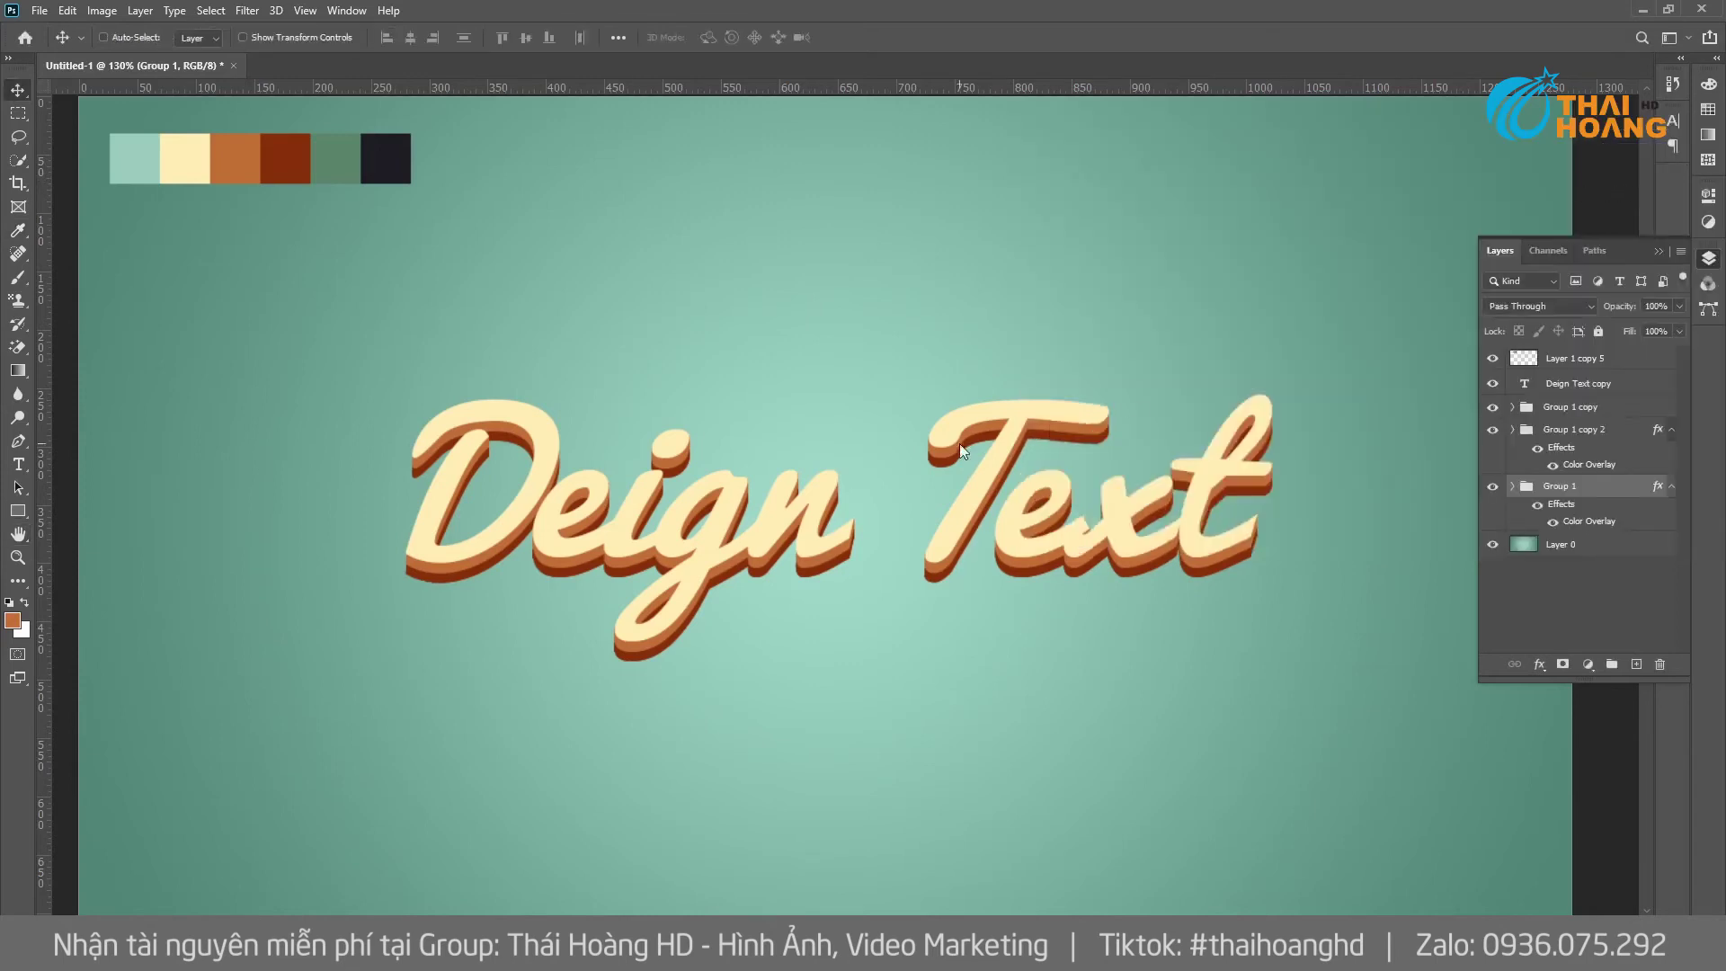
{"action": "key", "text": "Down"}
{"action": "key", "text": "Down"}
{"action": "key", "text": "Down"}
{"action": "key", "text": "Down"}
{"action": "key", "text": "Down"}
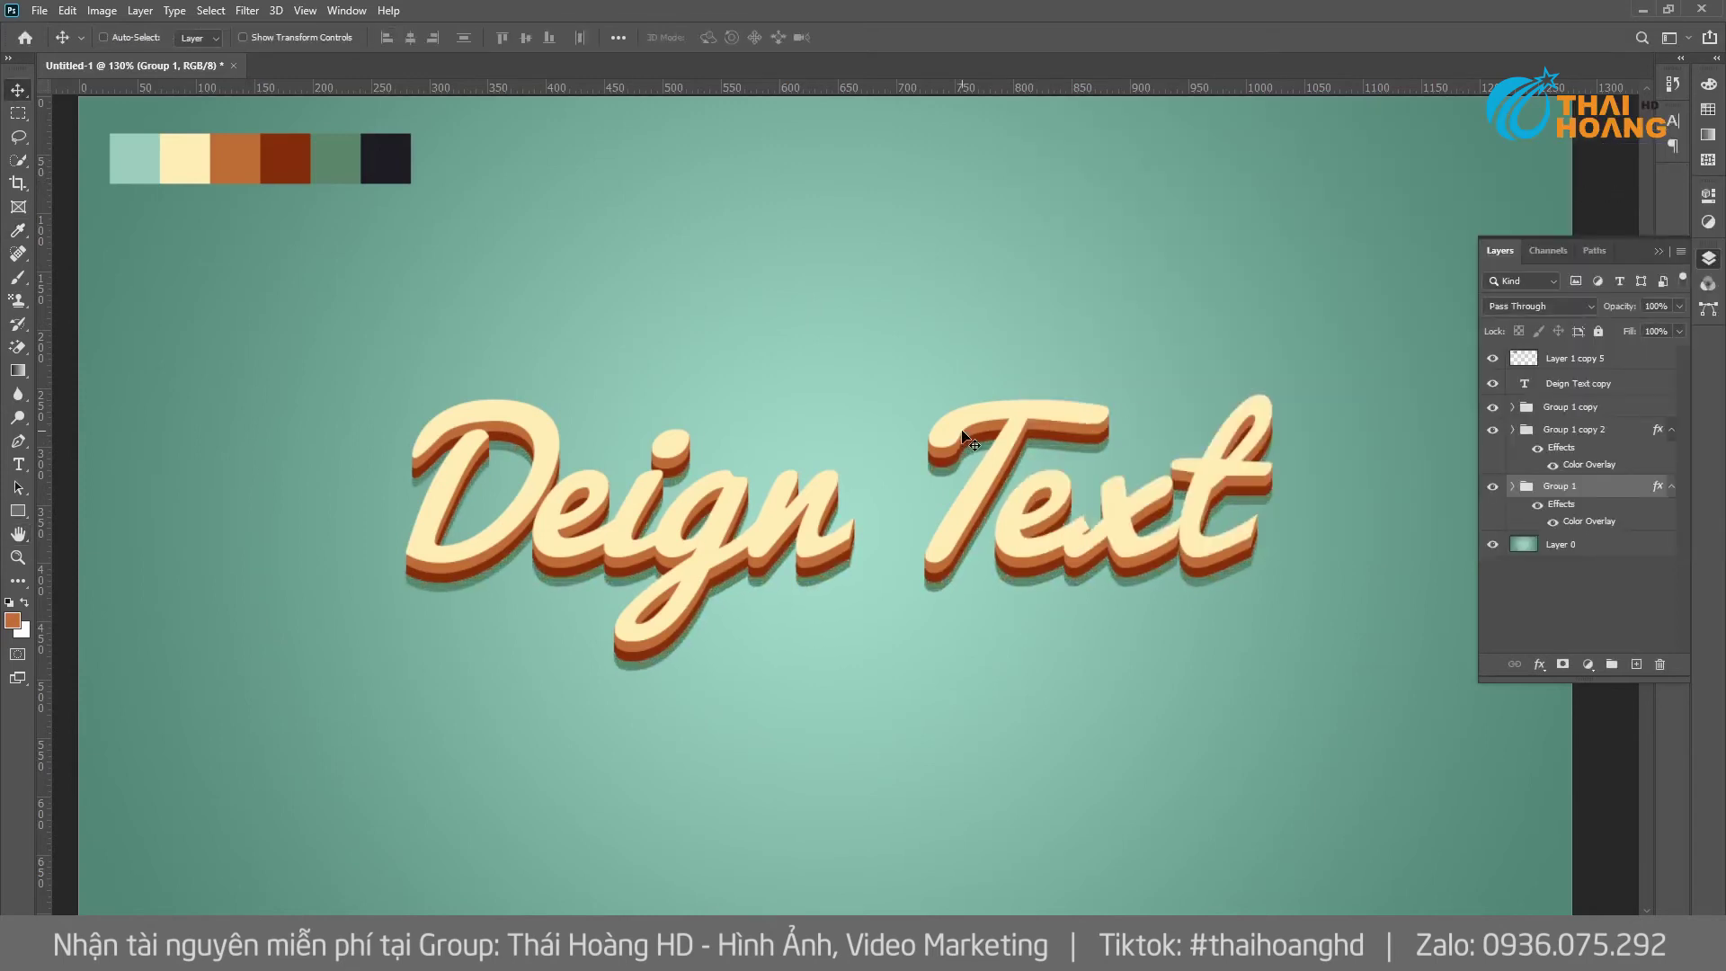
Duplicate Group 1 and change the bottom group's overlay to the near-black swatch.
{"action": "left_click_drag", "start_coordinate": [1631, 486], "coordinate": [1636, 664]}
{"action": "left_click", "coordinate": [1612, 552]}
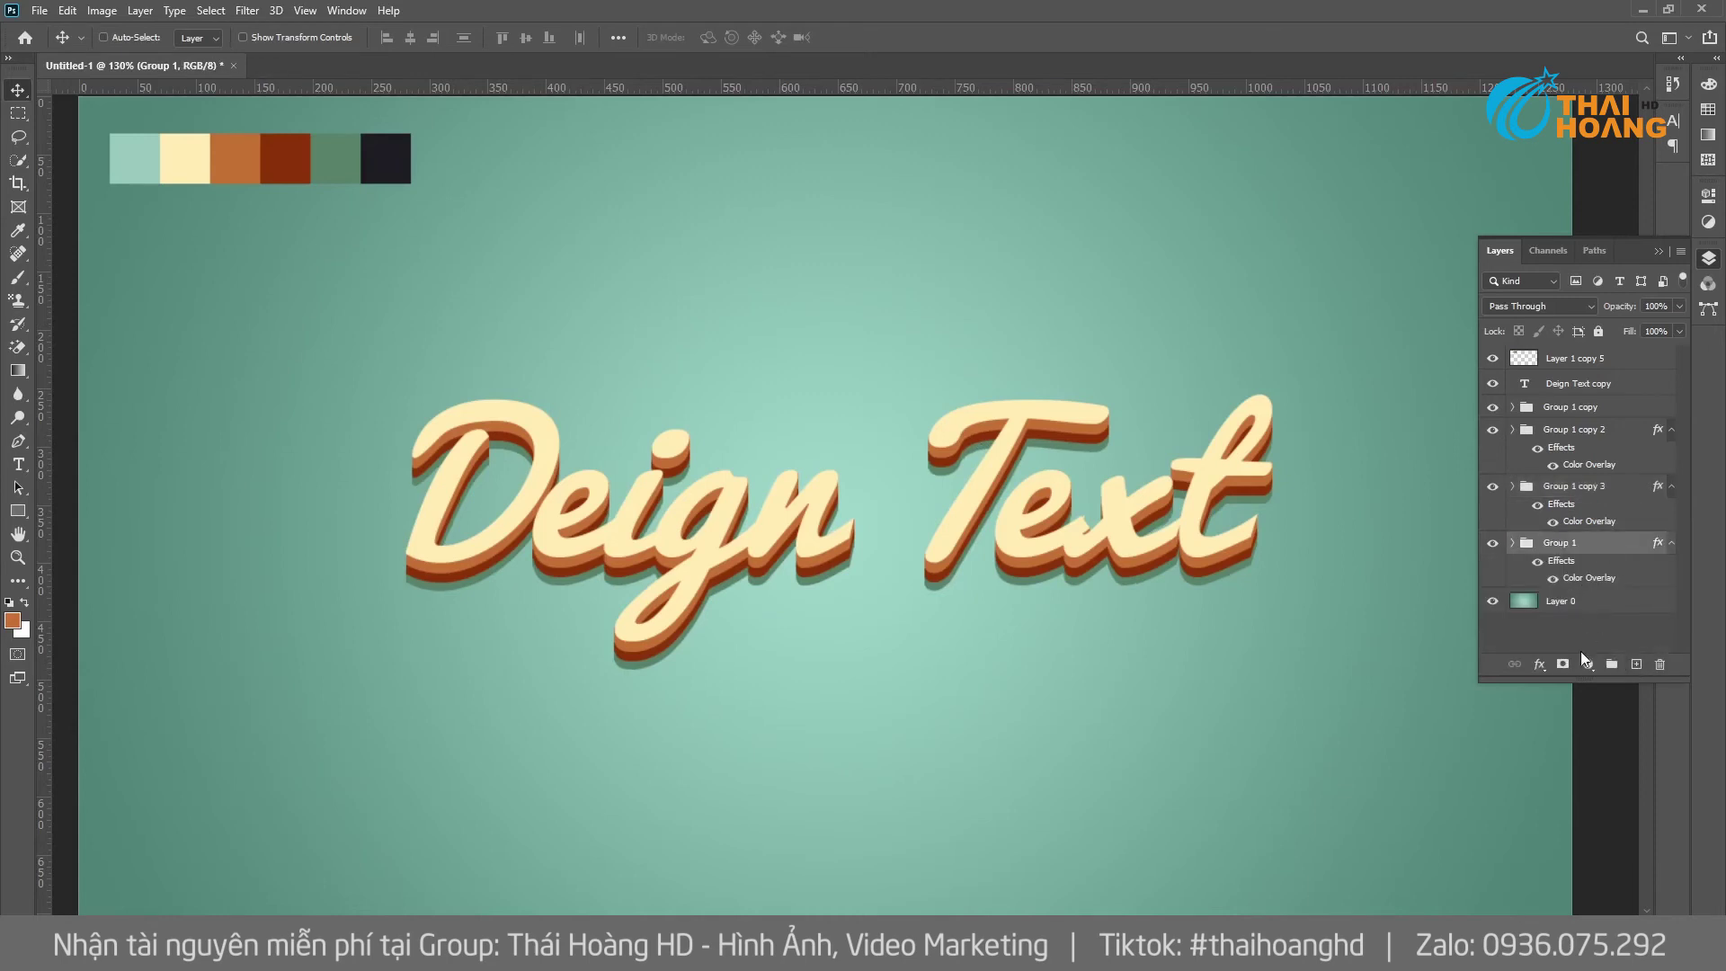
{"action": "double_click", "coordinate": [1640, 578]}
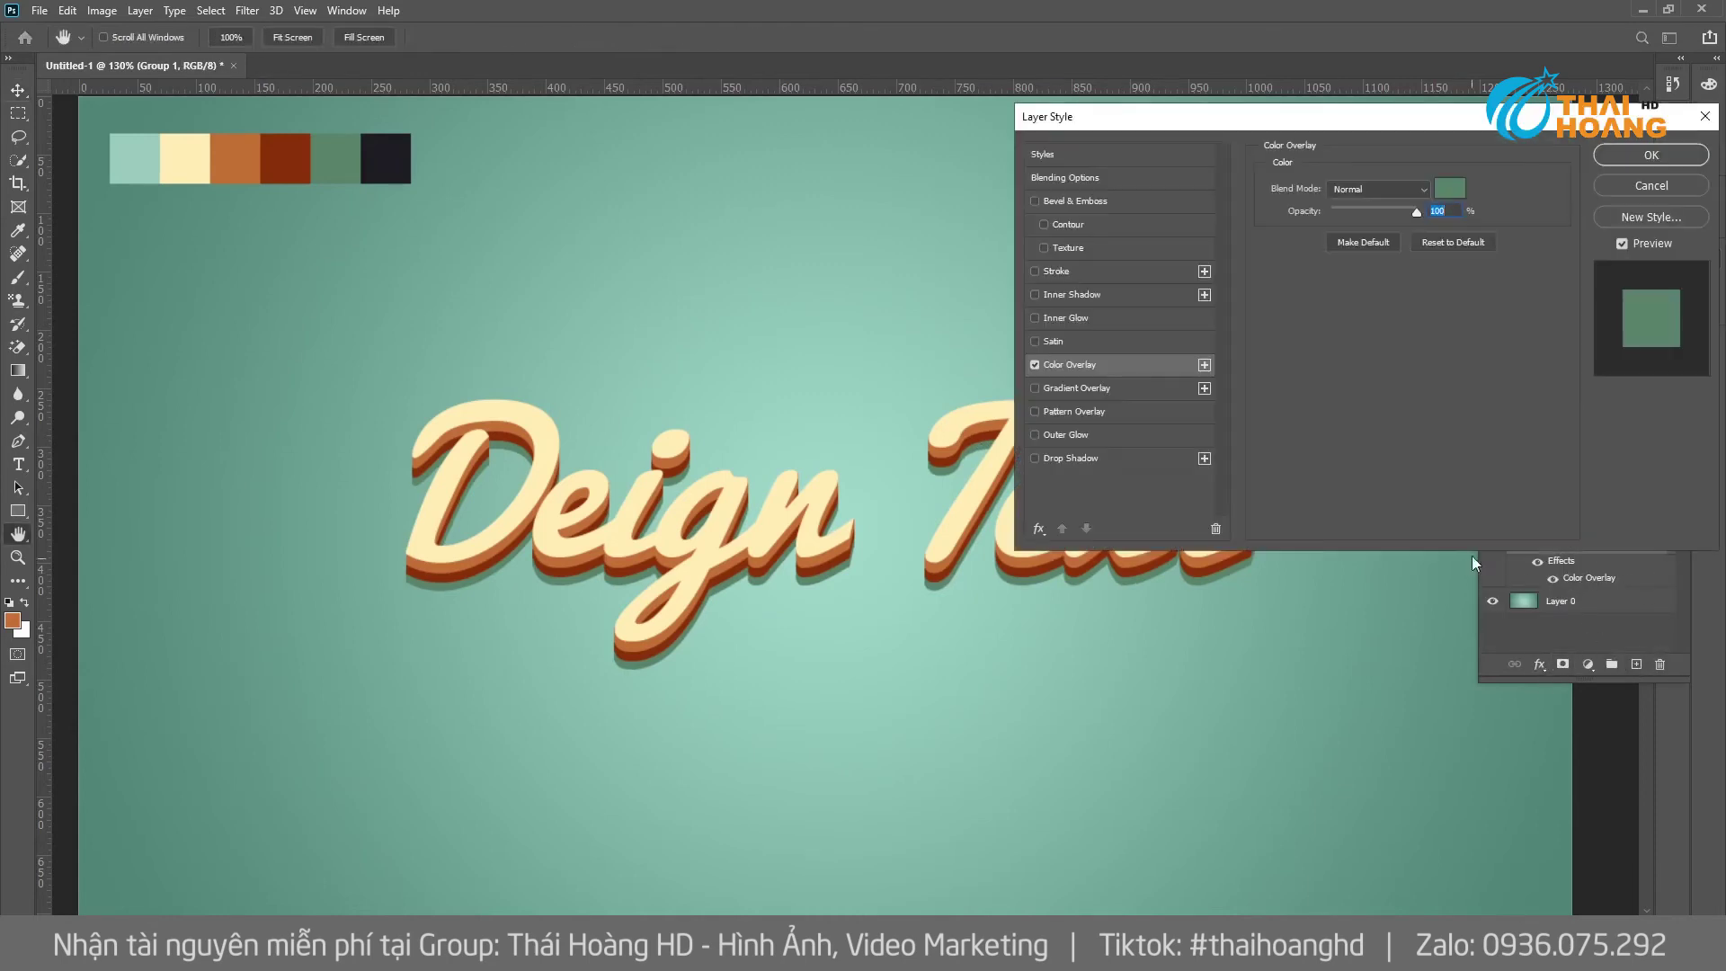
{"action": "left_click", "coordinate": [1449, 189]}
{"action": "left_click", "coordinate": [396, 149]}
{"action": "left_click", "coordinate": [1469, 175]}
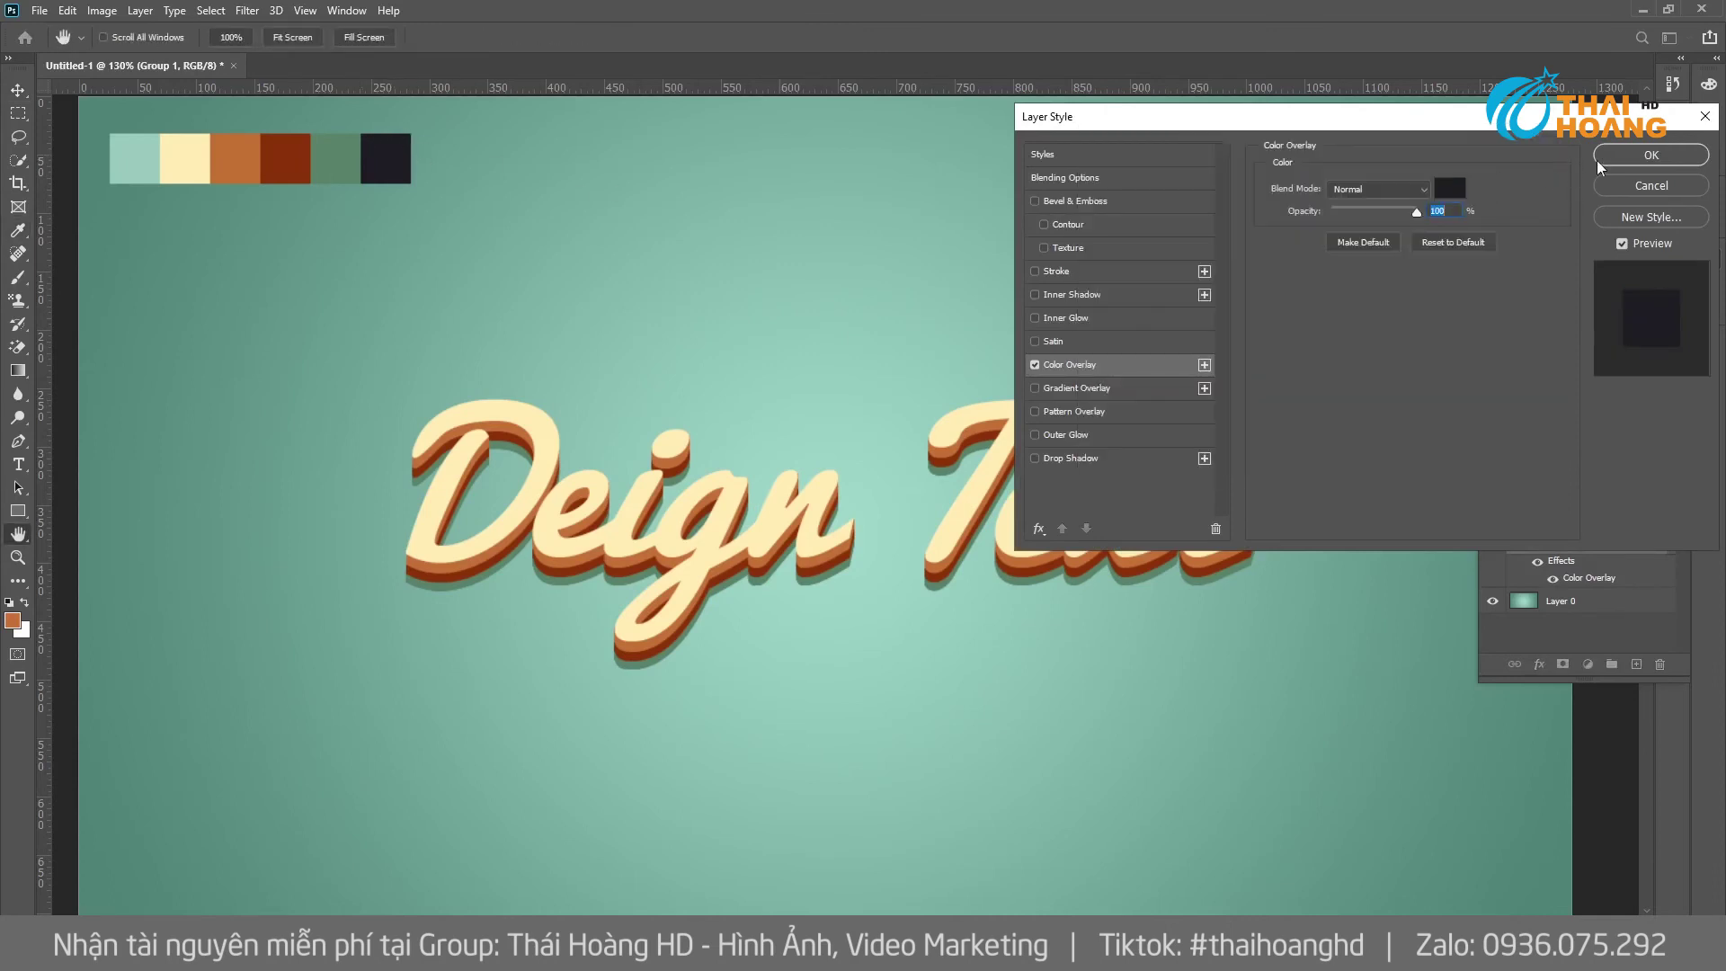
{"action": "left_click", "coordinate": [1652, 154]}
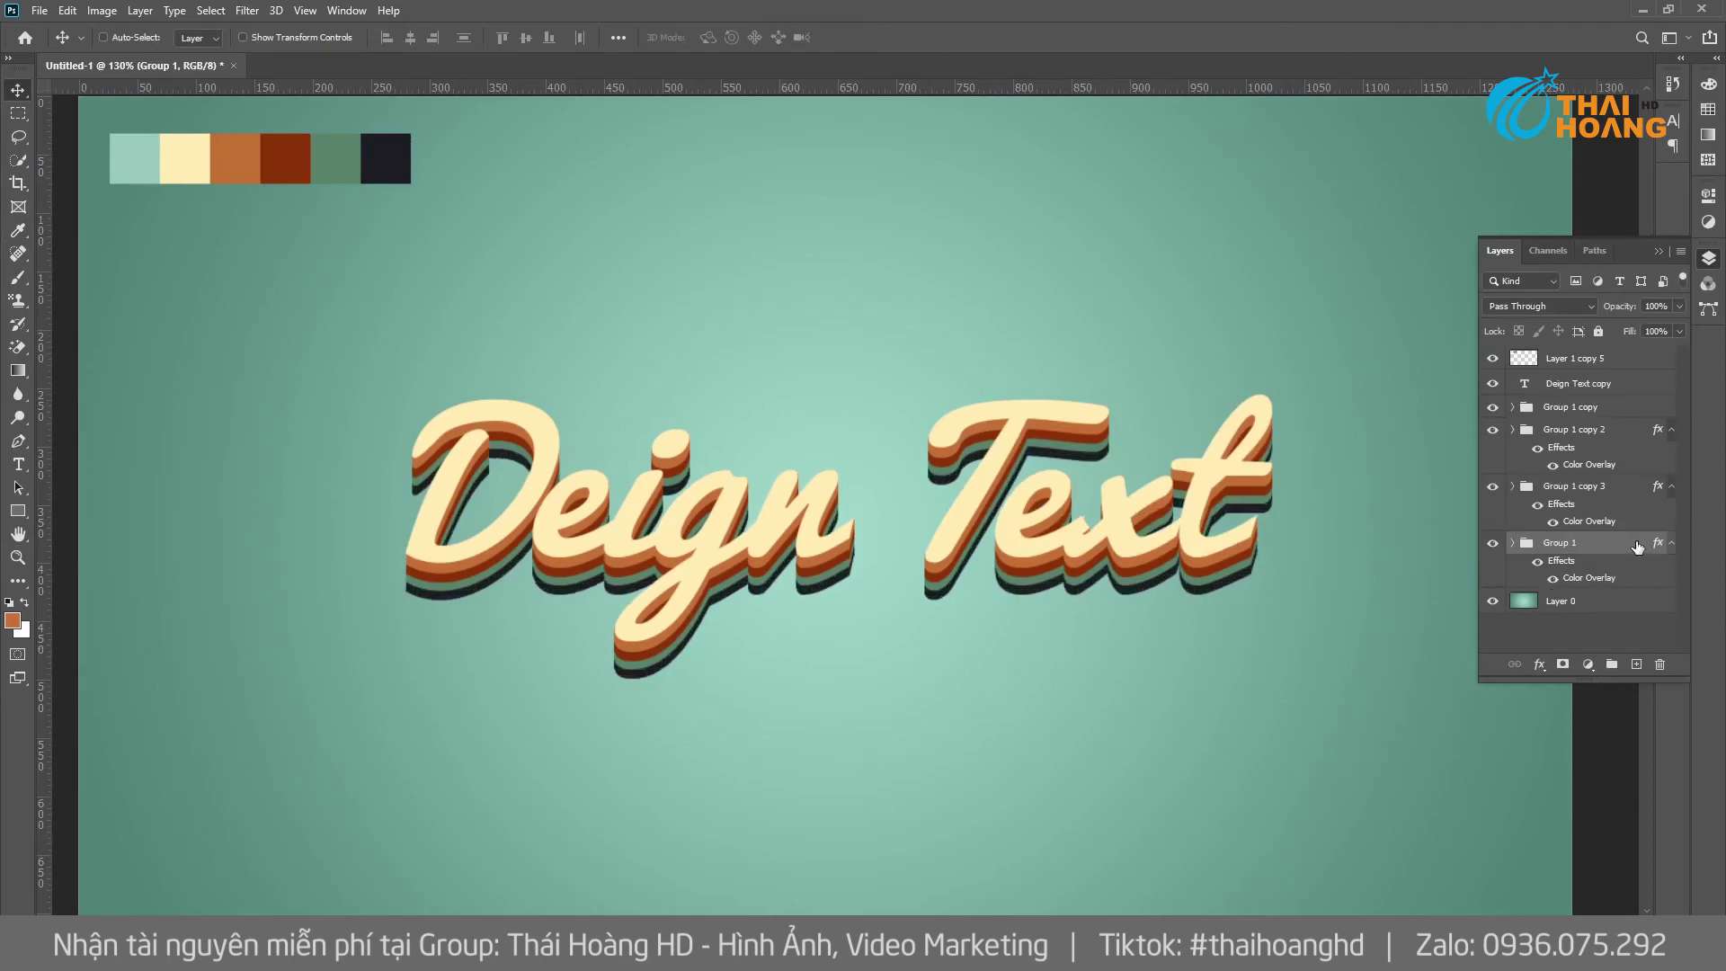
Add a drop shadow: 24% opacity, 180° angle, 7 px distance, spread 2, size 6.
{"action": "left_click", "coordinate": [1539, 665]}
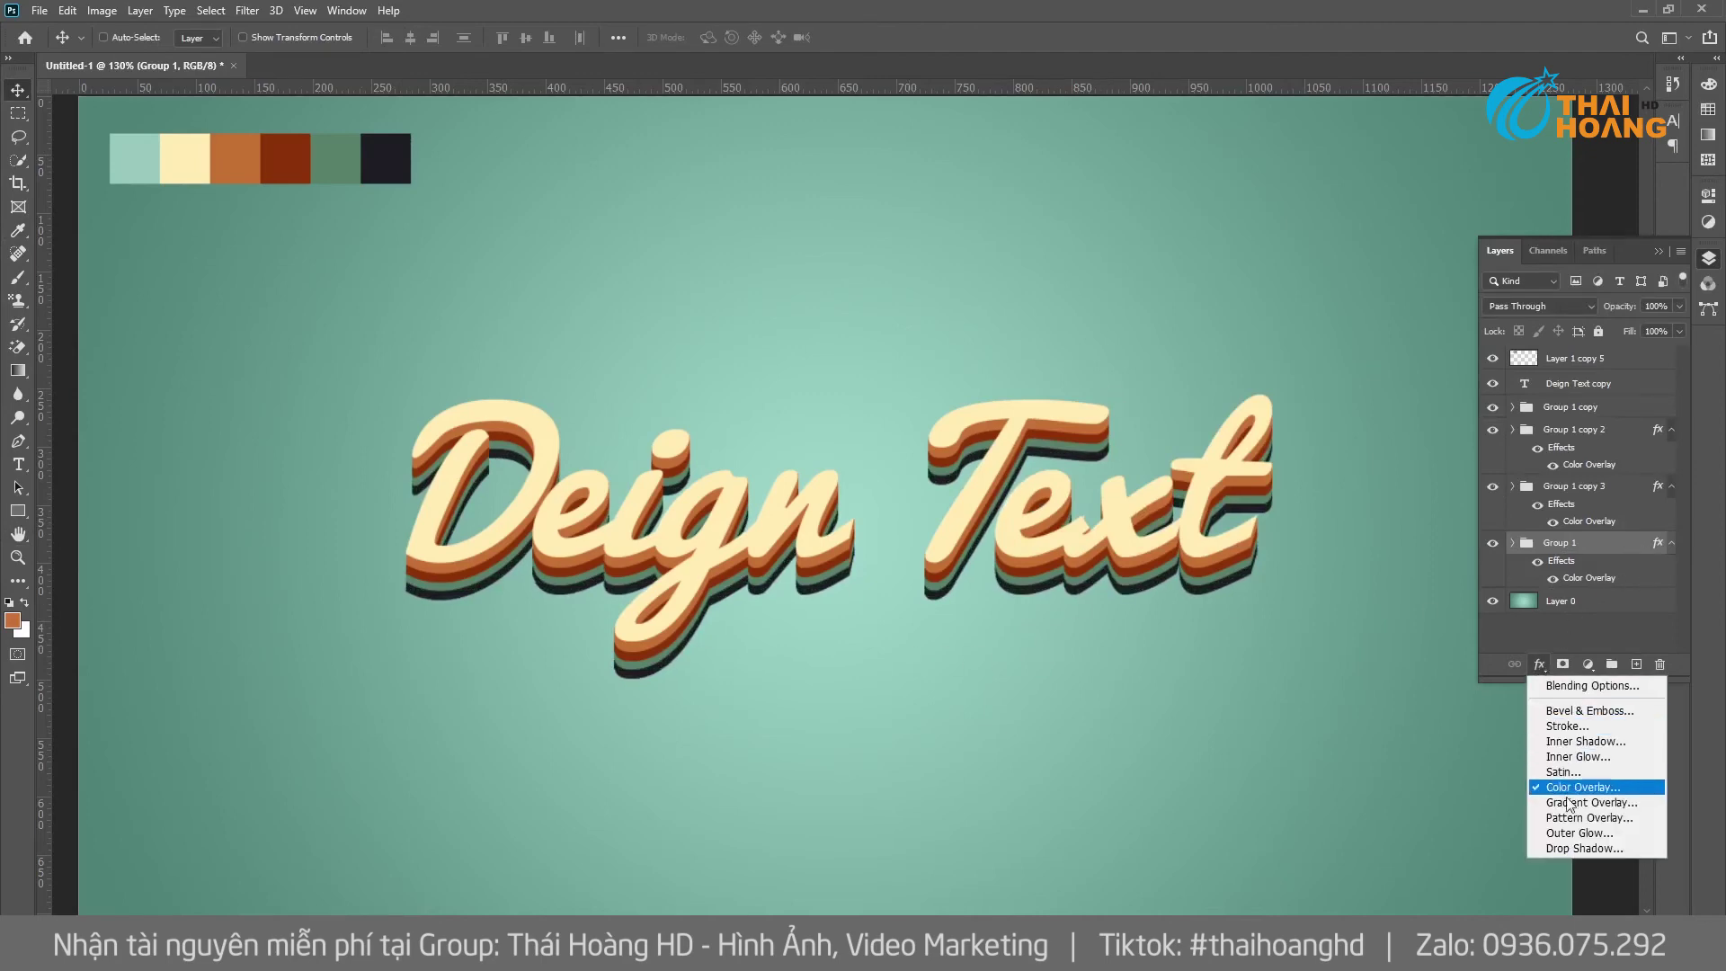
{"action": "left_click", "coordinate": [1580, 846]}
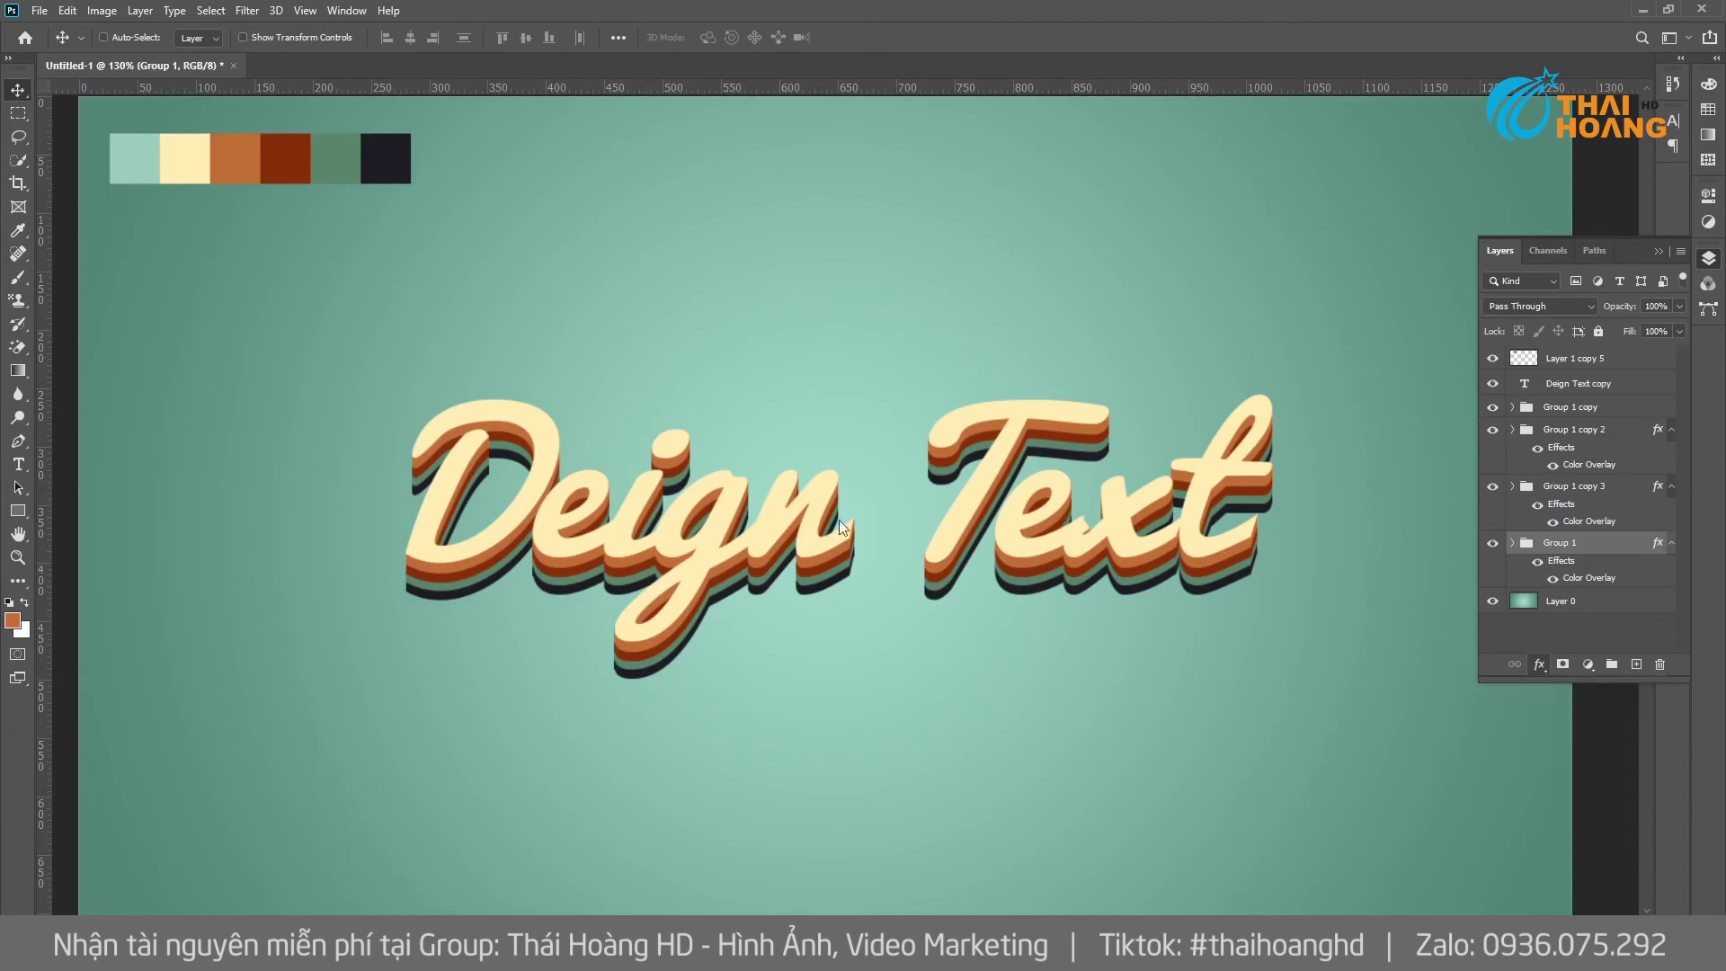
{"action": "left_click_drag", "start_coordinate": [1190, 117], "coordinate": [1049, 71]}
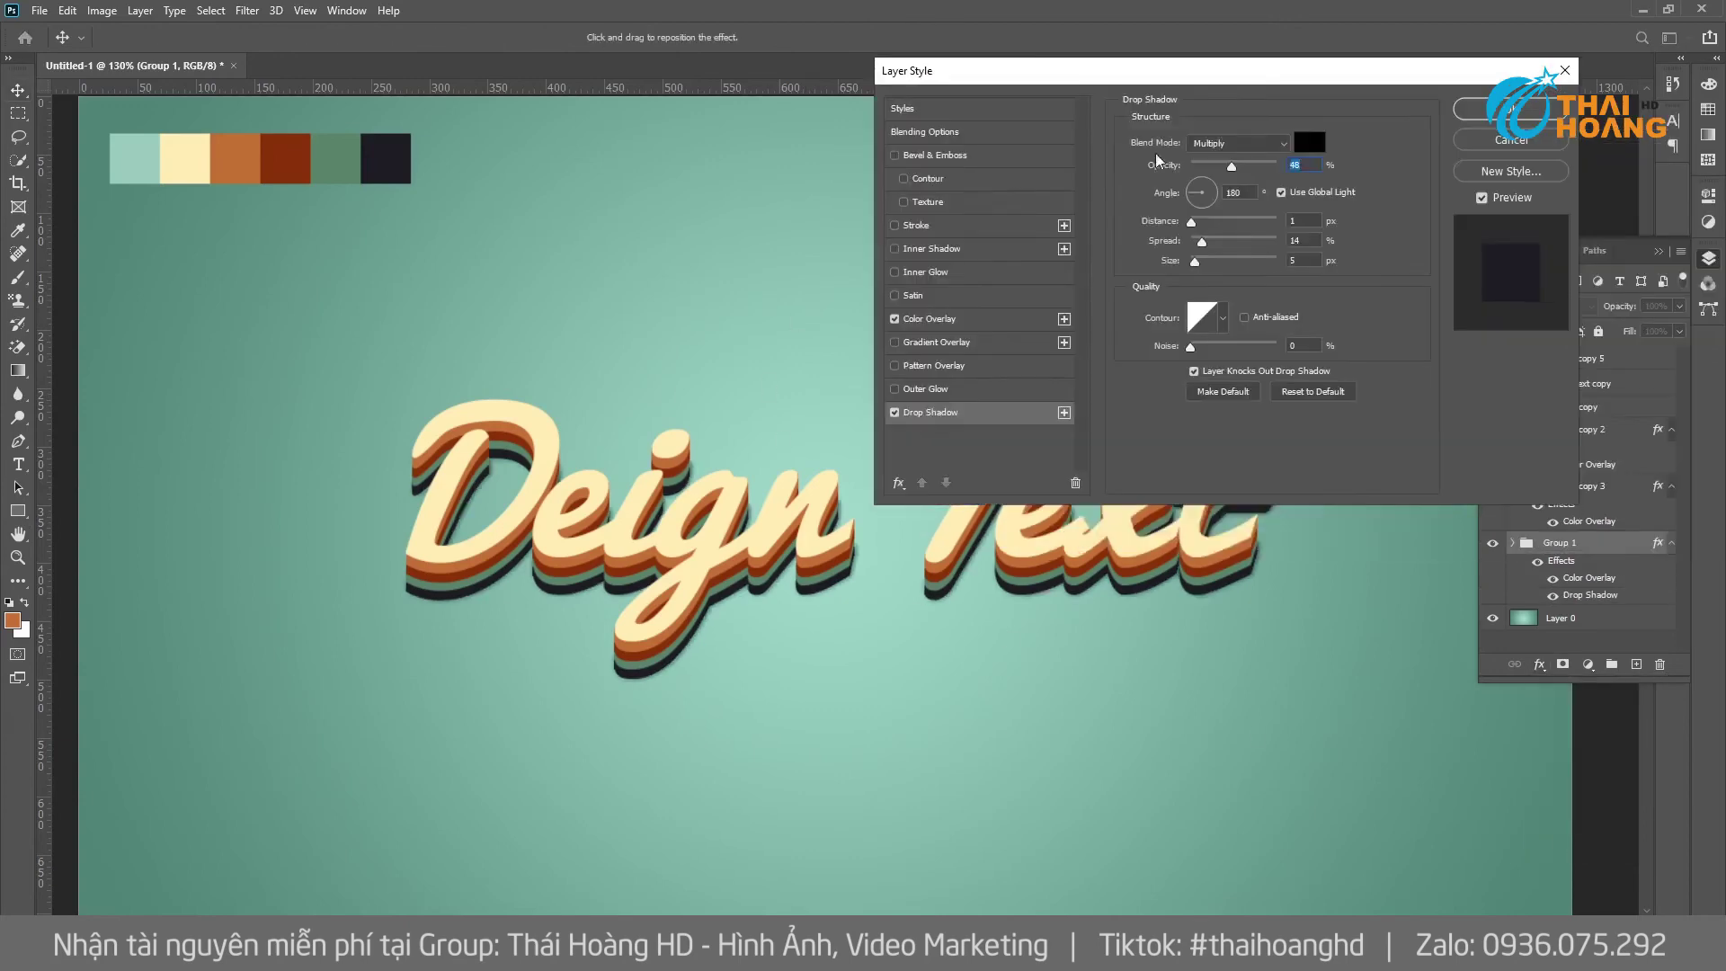
{"action": "left_click_drag", "start_coordinate": [1195, 262], "coordinate": [1203, 269]}
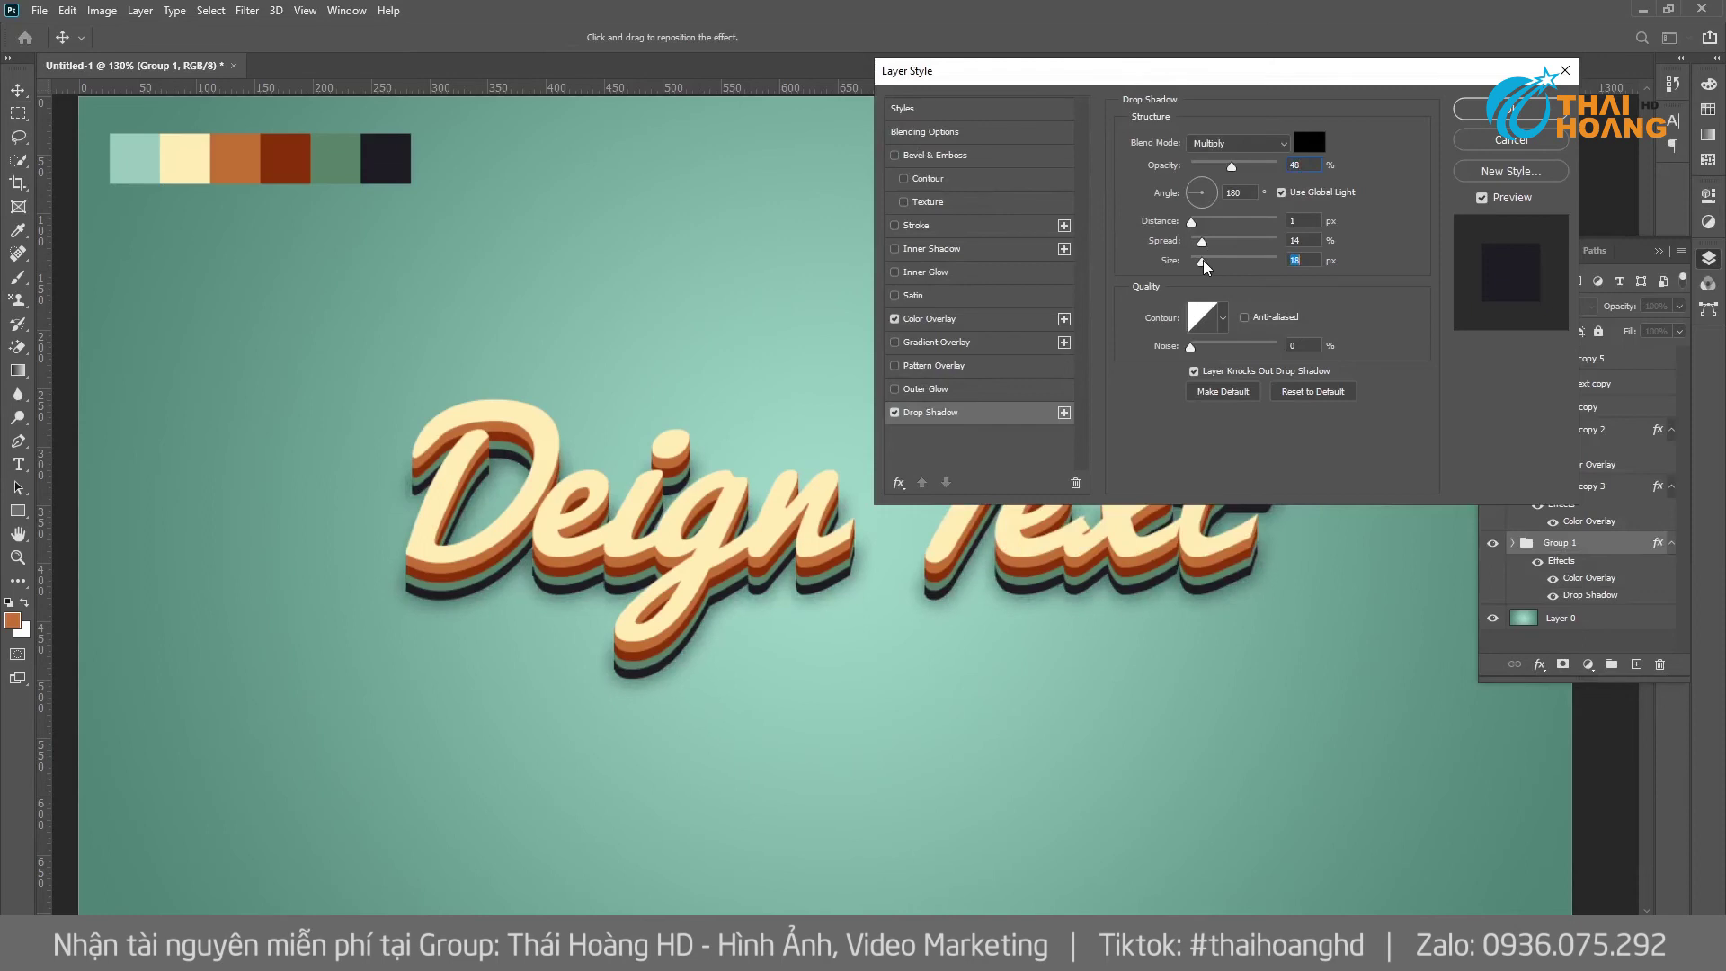
{"action": "left_click_drag", "start_coordinate": [1192, 222], "coordinate": [1201, 225]}
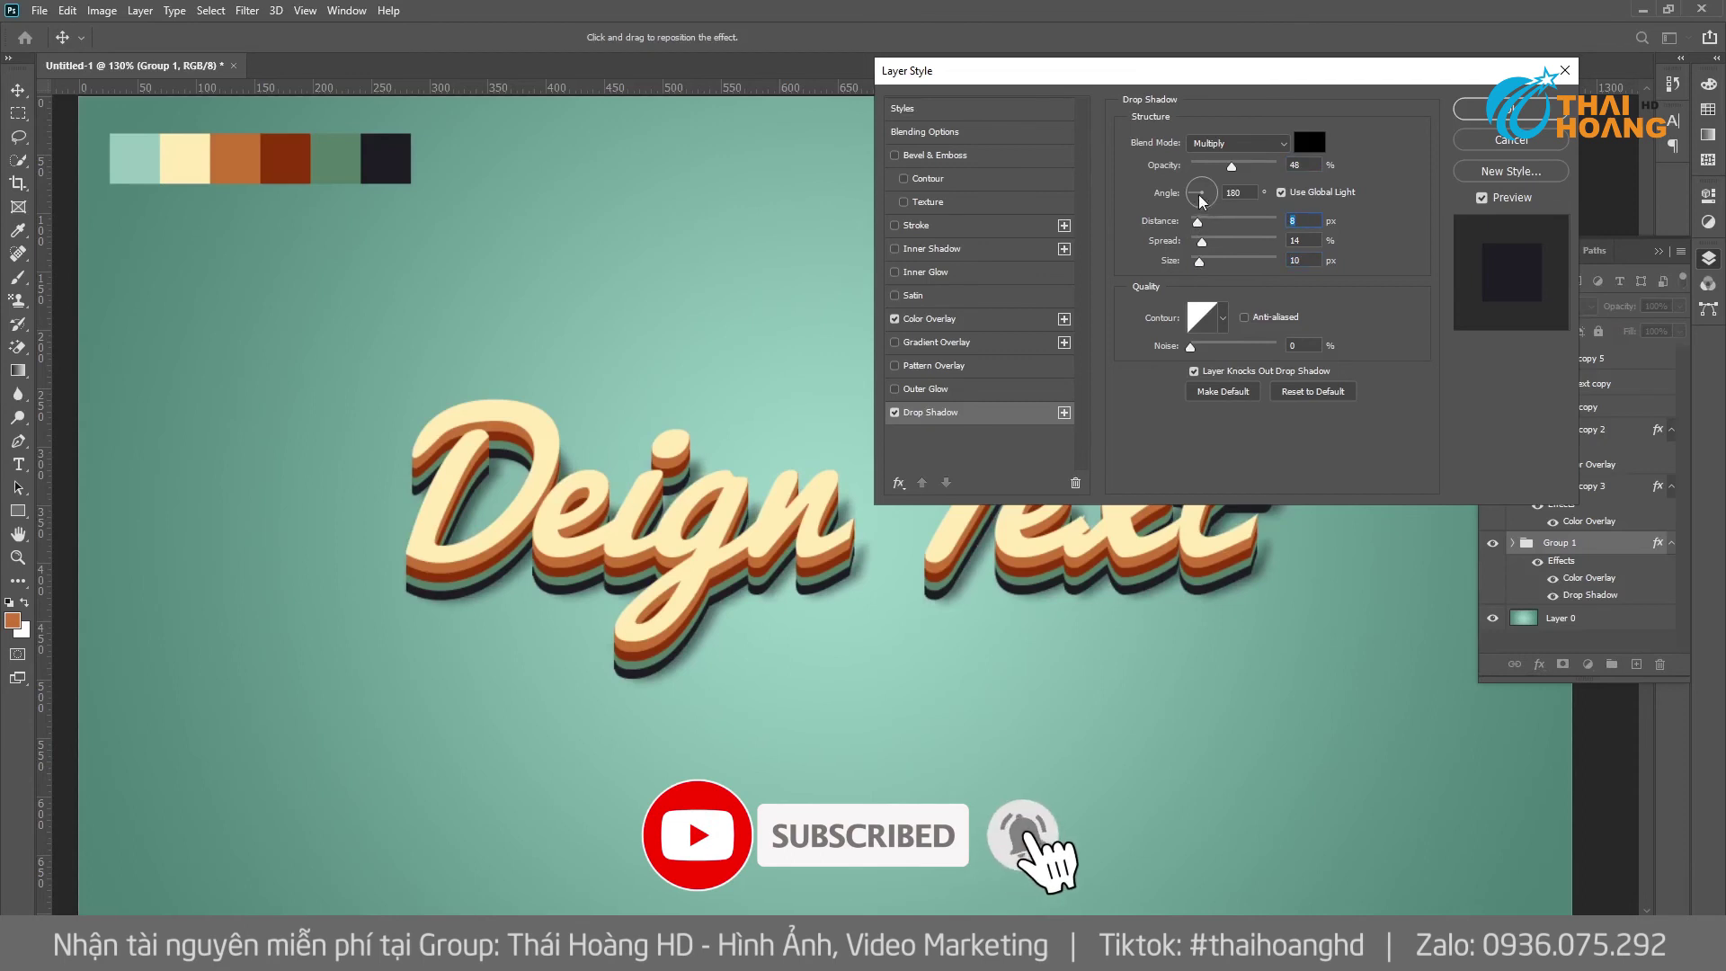
{"action": "left_click", "coordinate": [1196, 192]}
{"action": "left_click_drag", "start_coordinate": [1196, 194], "coordinate": [1194, 197]}
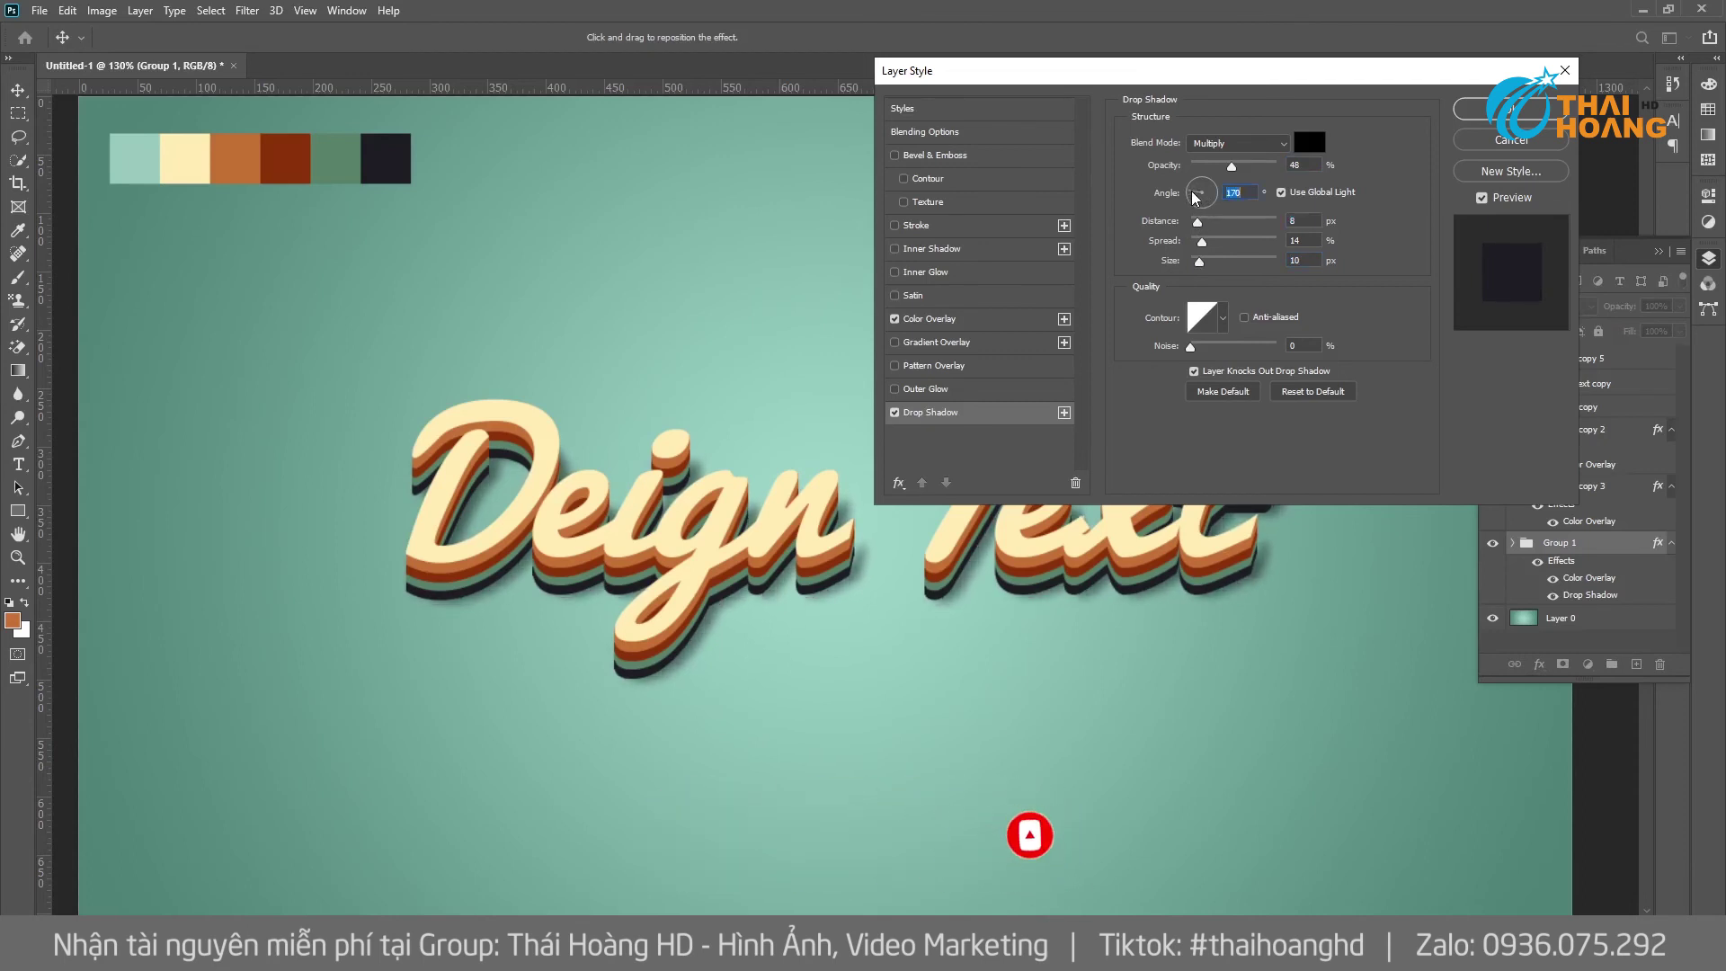
{"action": "left_click_drag", "start_coordinate": [1199, 262], "coordinate": [1194, 261]}
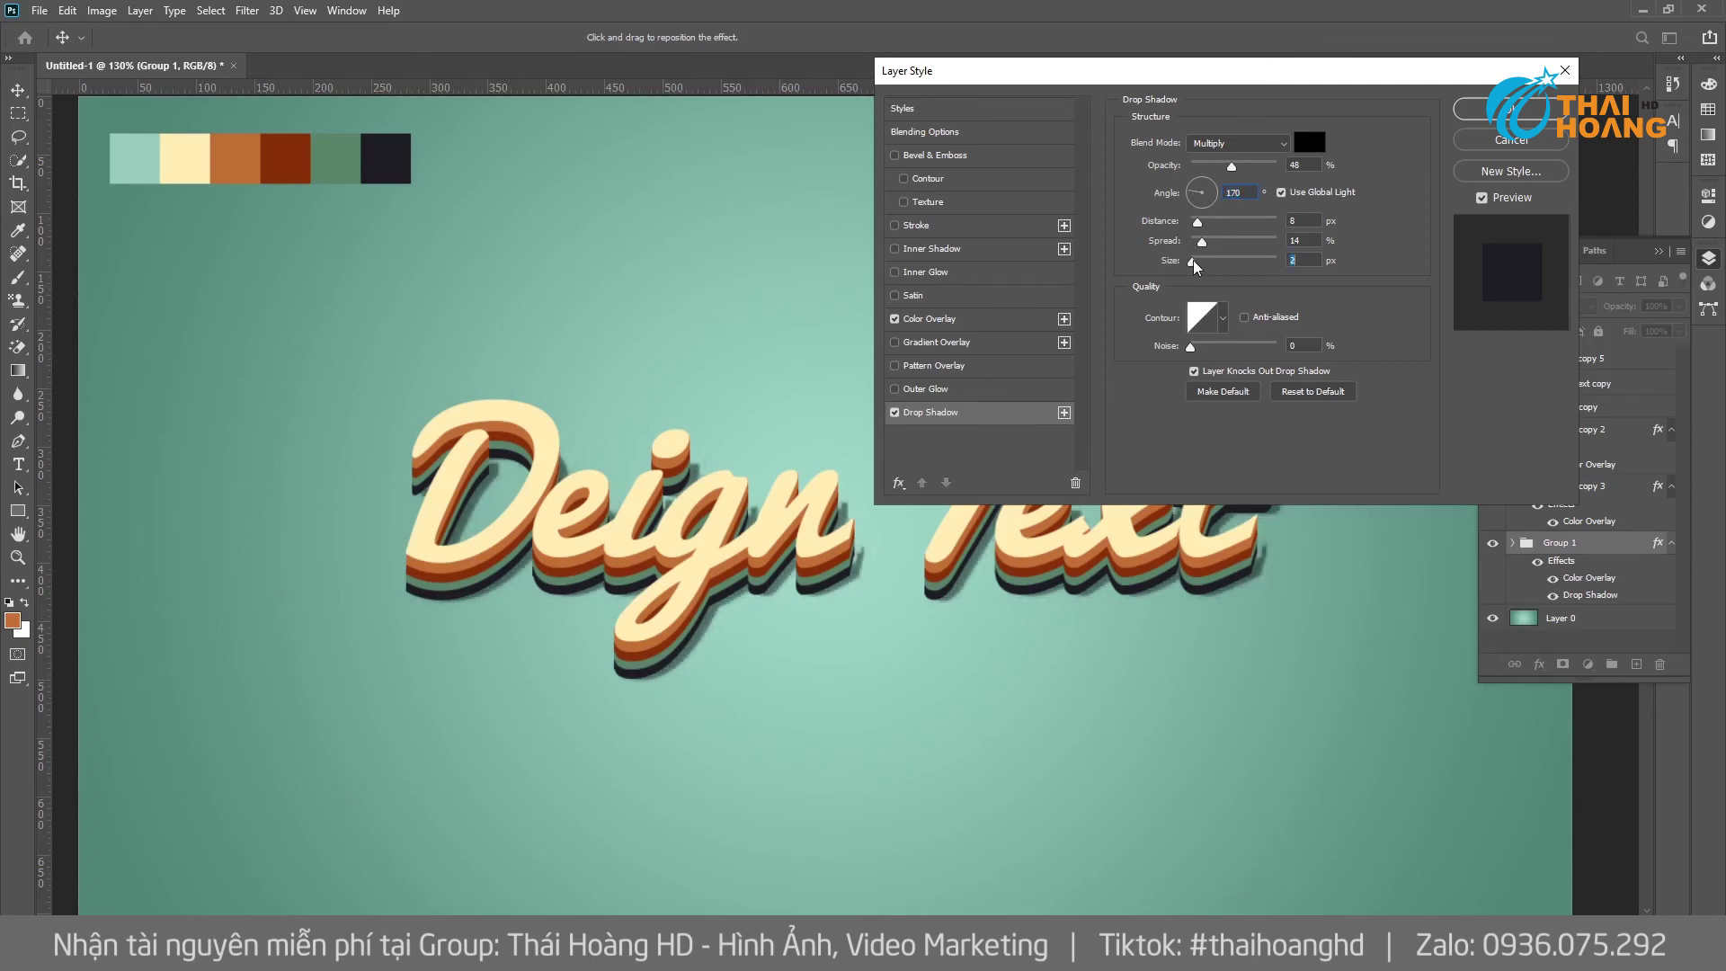
{"action": "left_click_drag", "start_coordinate": [1196, 198], "coordinate": [1228, 171]}
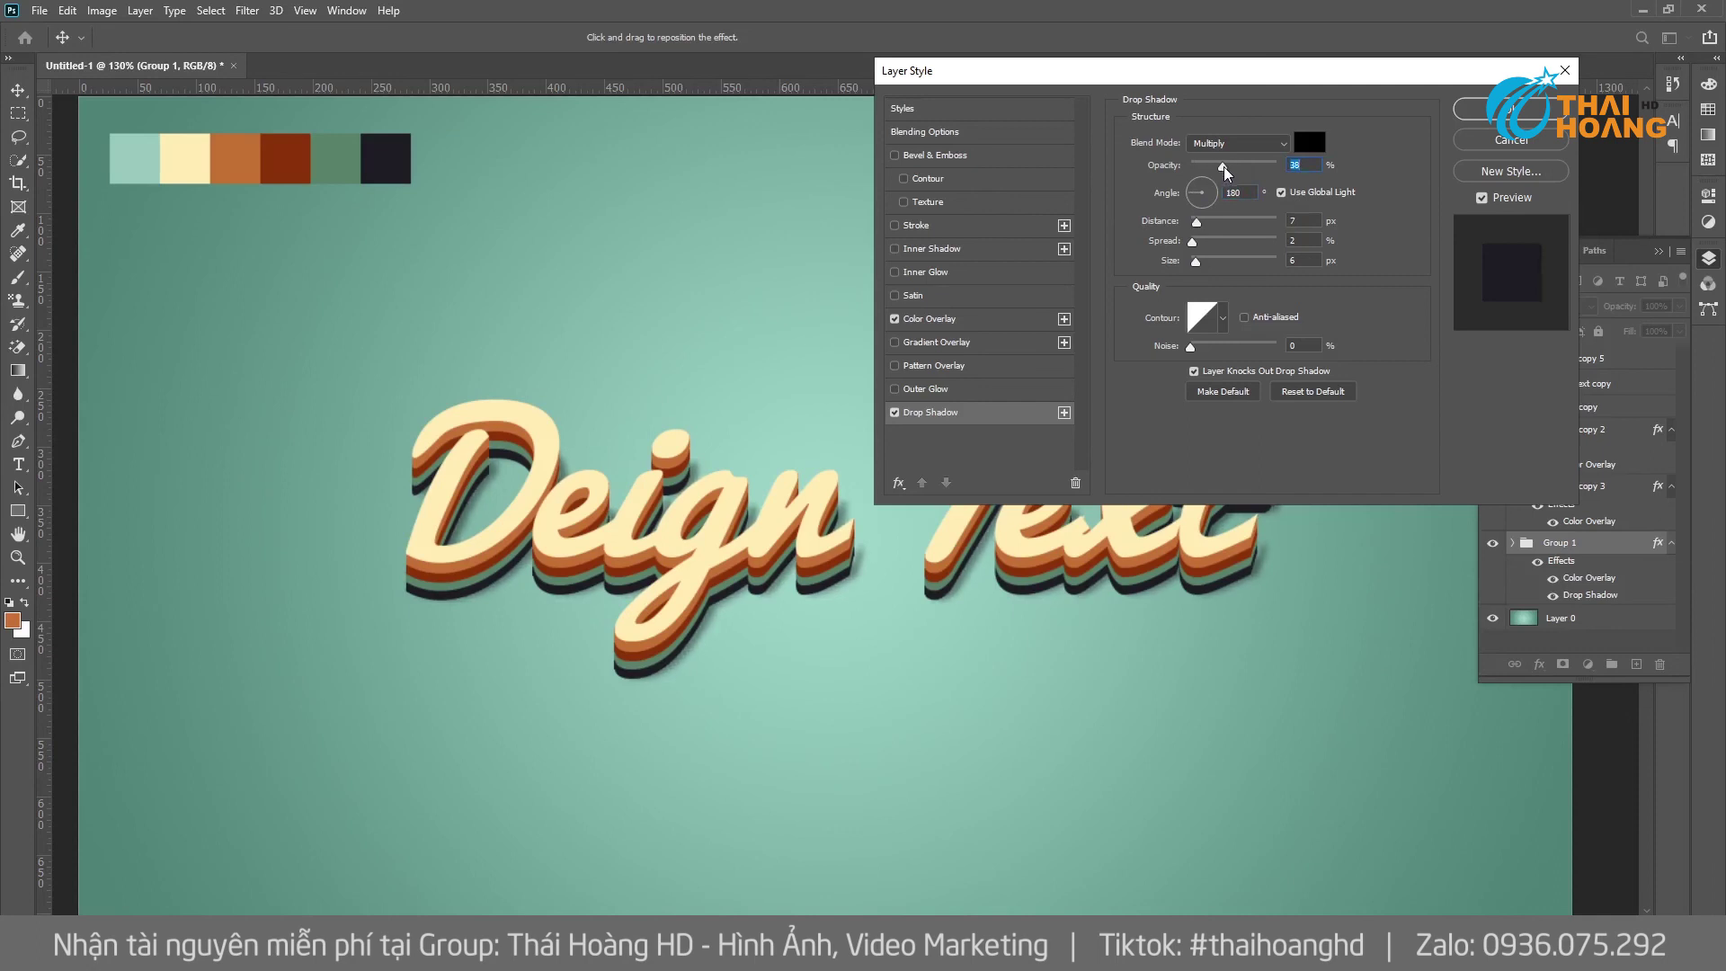
{"action": "left_click_drag", "start_coordinate": [1223, 167], "coordinate": [1211, 167]}
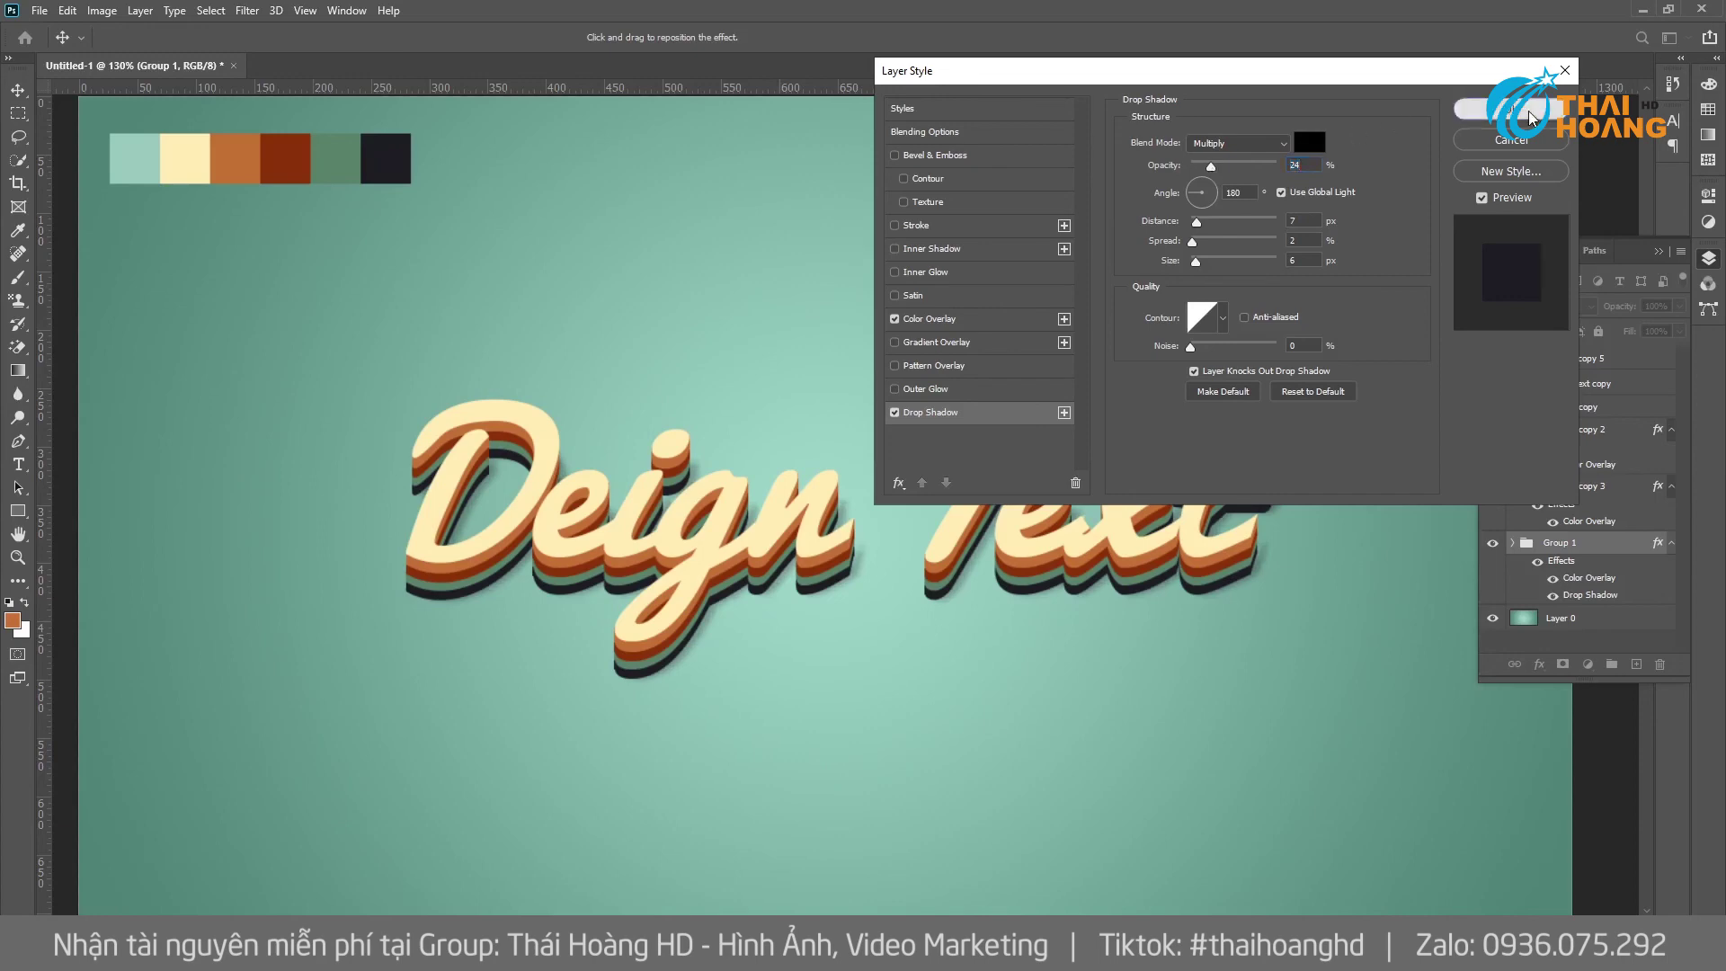
{"action": "left_click", "coordinate": [1531, 117]}
{"action": "key", "text": "ctrl+0"}
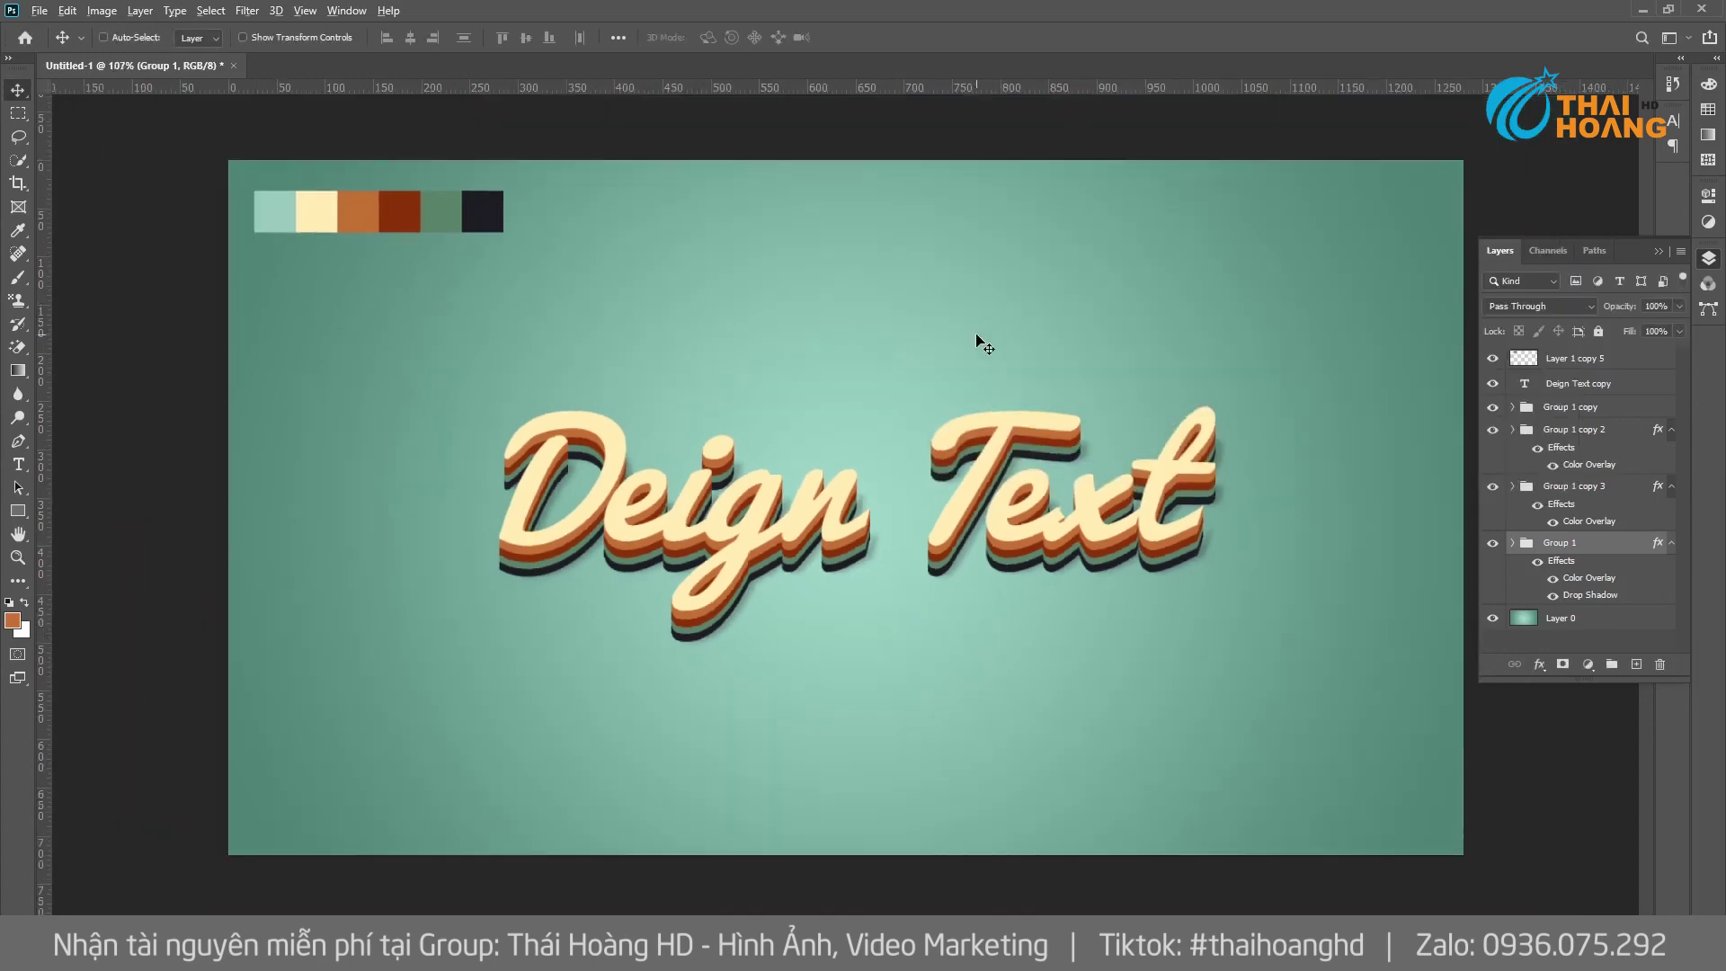